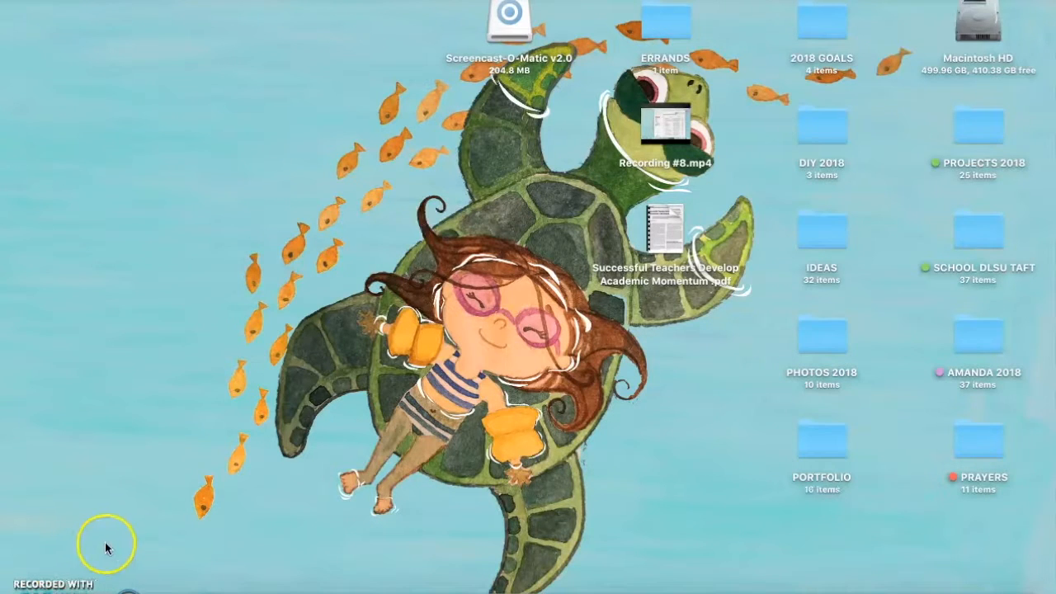
In Gmail, open the e-mail "new doc 2018-08-20 19.15.03-Page 1" and download its attached drawing of the boy
{"action": "left_click", "coordinate": [130, 588]}
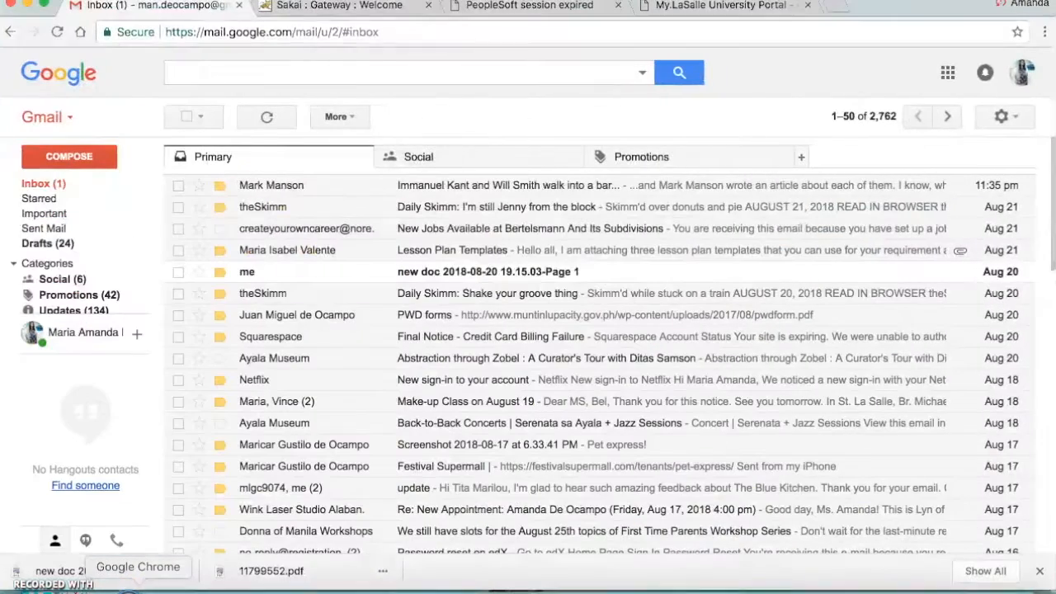
{"action": "left_click", "coordinate": [319, 279]}
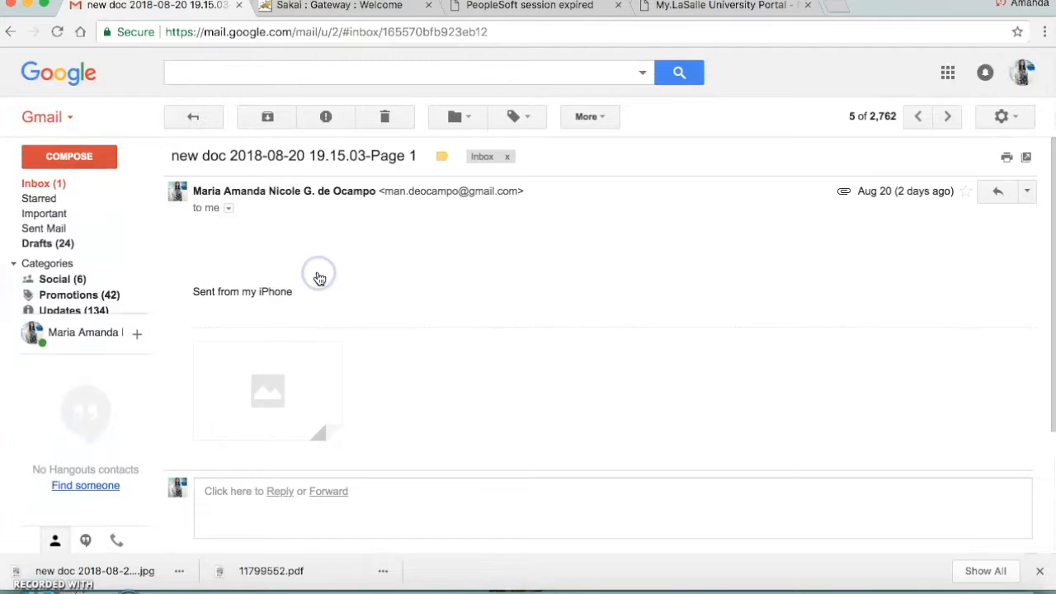
{"action": "left_click", "coordinate": [314, 384]}
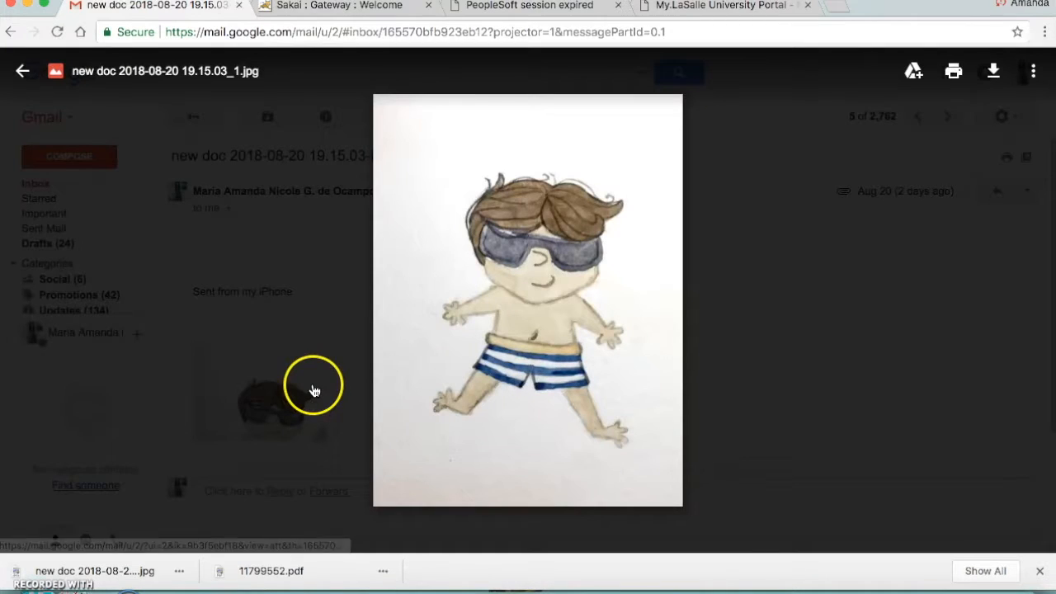
{"action": "left_click", "coordinate": [995, 76]}
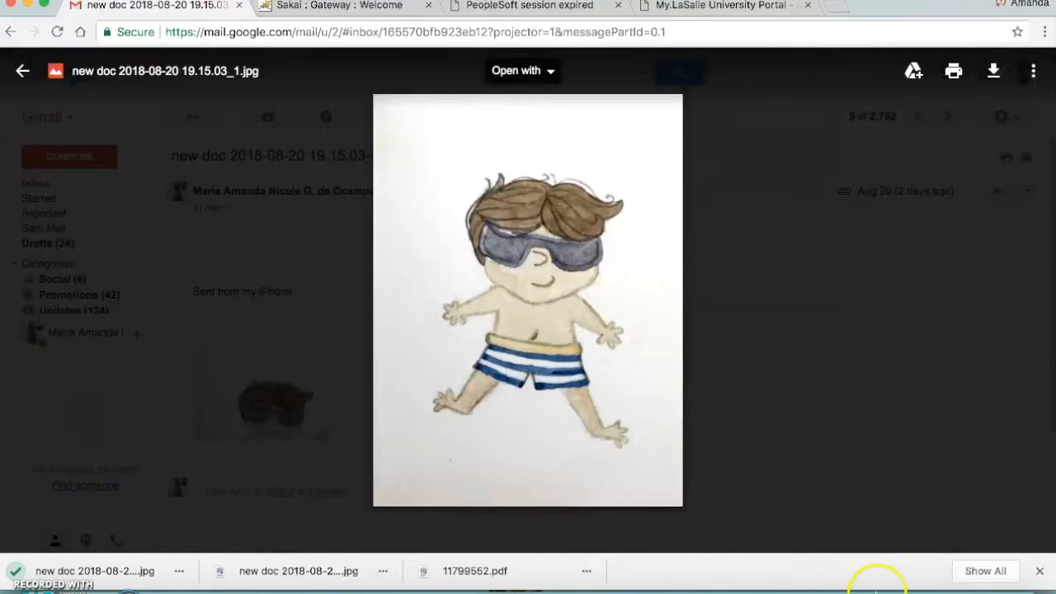
Move the newly downloaded image "new doc 2018-08-20 19.15.03_1 (1).jpg" from the downloads to the desktop
{"action": "left_click", "coordinate": [899, 591]}
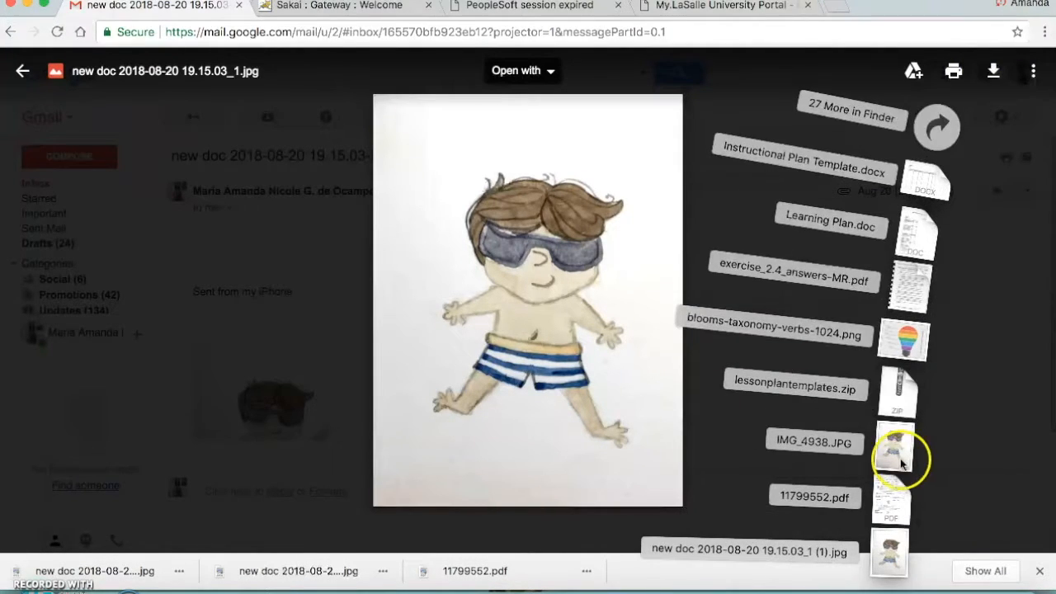
{"action": "left_click_drag", "start_coordinate": [897, 561], "coordinate": [540, 397]}
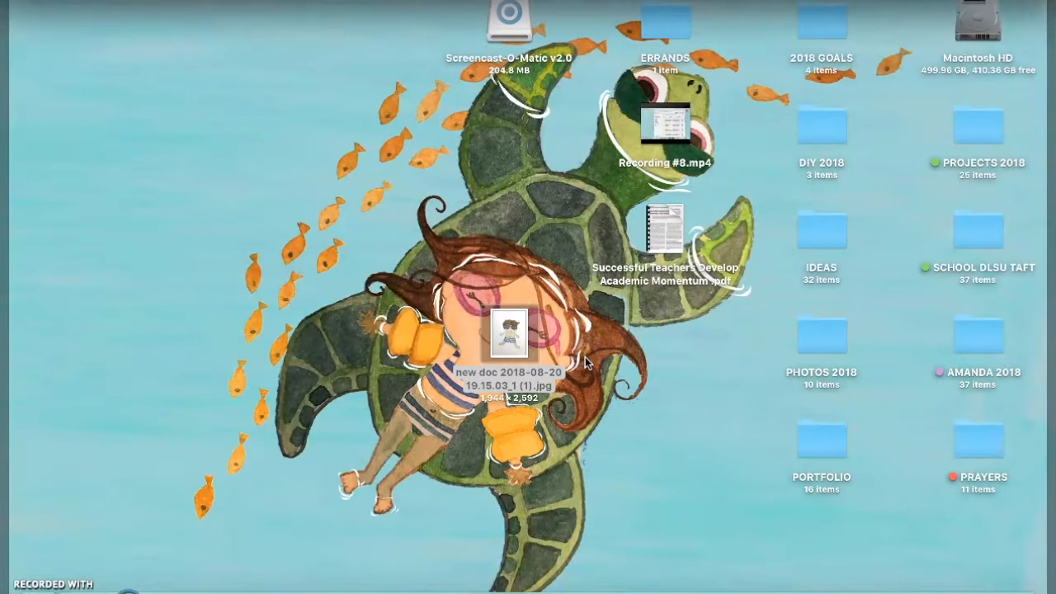
{"action": "key", "text": "F11"}
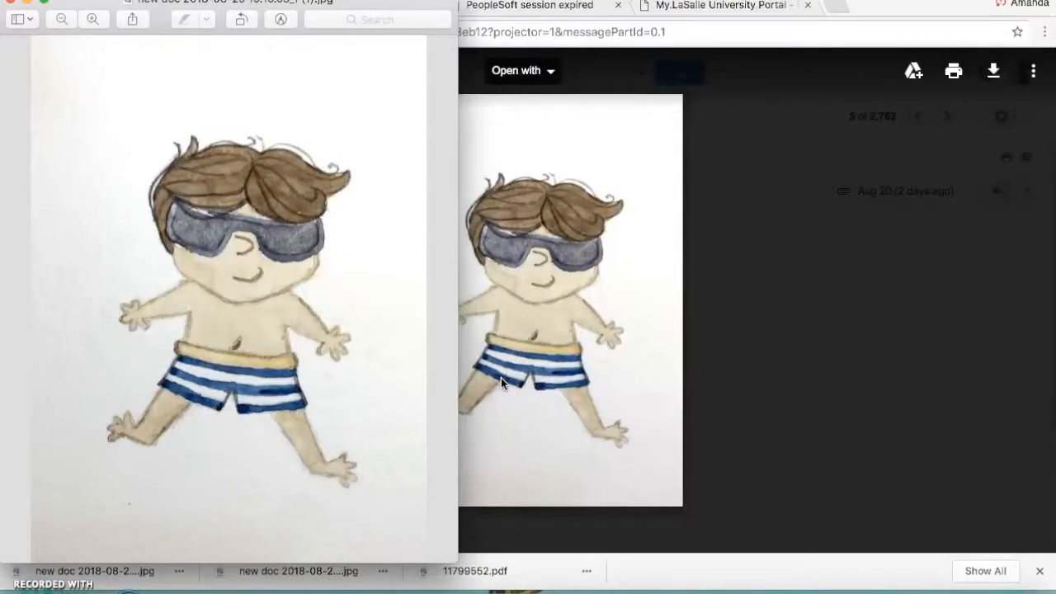
Rename the image file on the desktop as "ILLUSTRATION - BOY", keeping the .jpg extension
{"action": "left_click", "coordinate": [501, 378]}
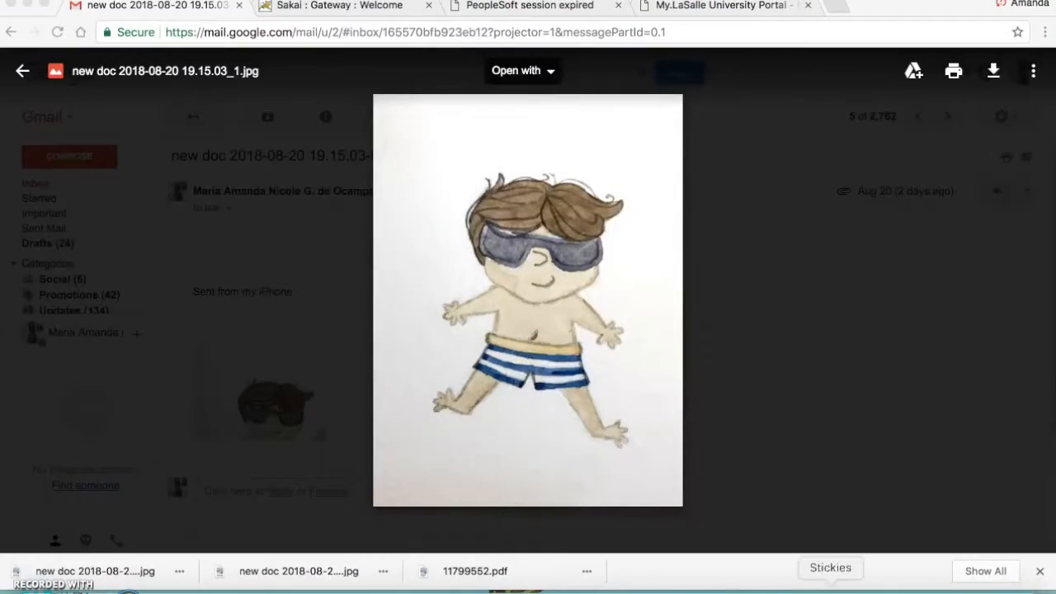
{"action": "mouse_move", "coordinate": [1055, 593]}
{"action": "left_click", "coordinate": [499, 377]}
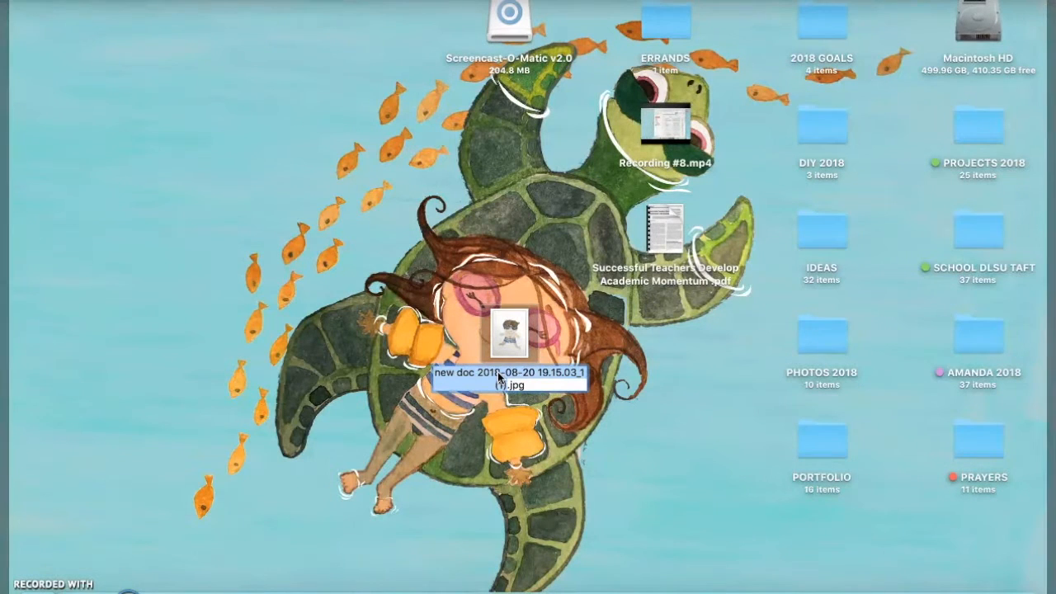
{"action": "type", "text": "ILLUSTRAT"}
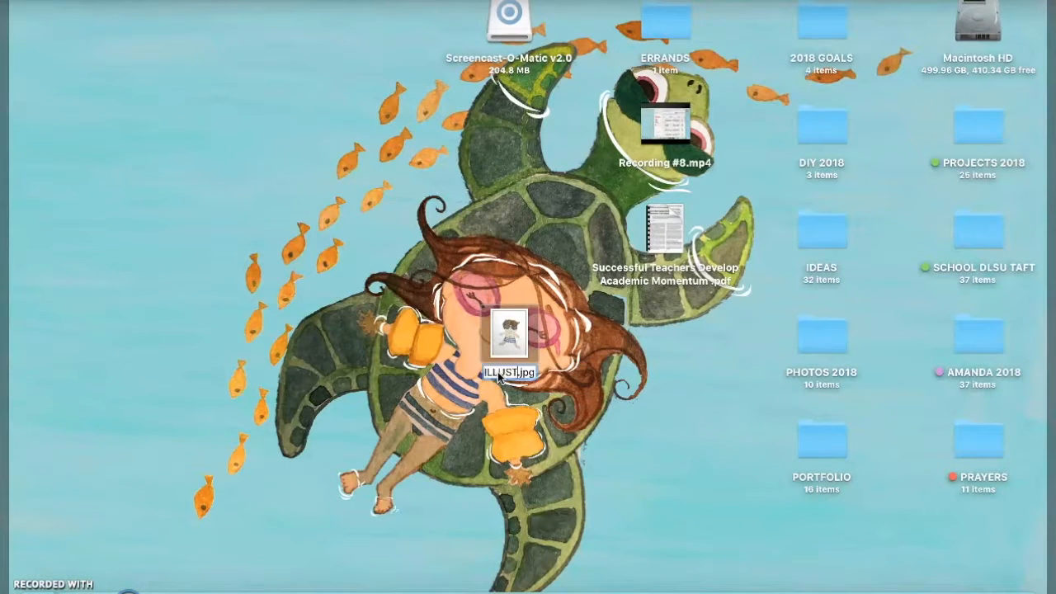
{"action": "type", "text": "ION - BOY"}
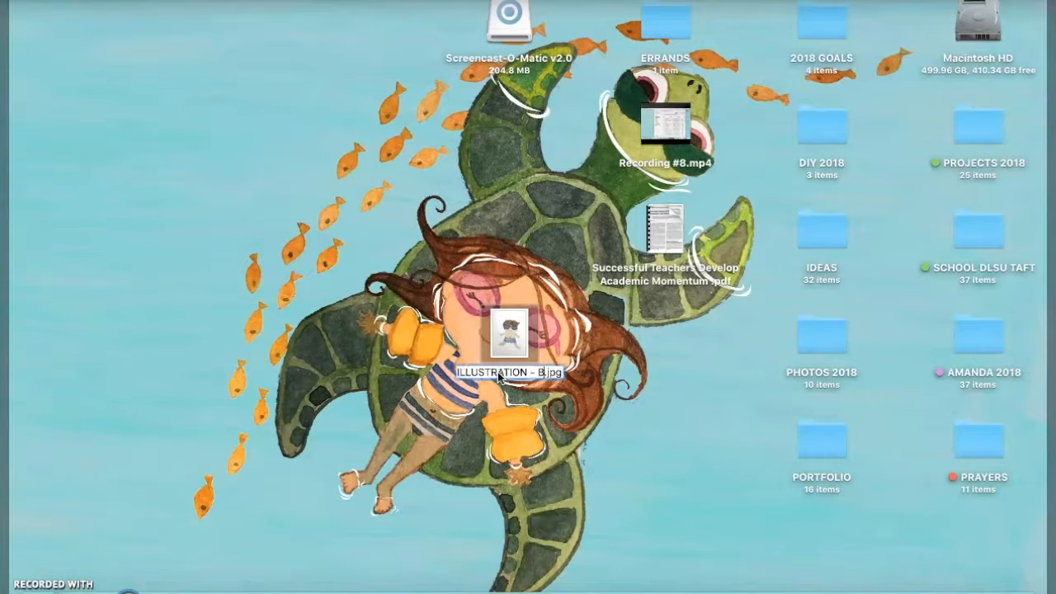
{"action": "key", "text": "Return"}
{"action": "left_click", "coordinate": [684, 388]}
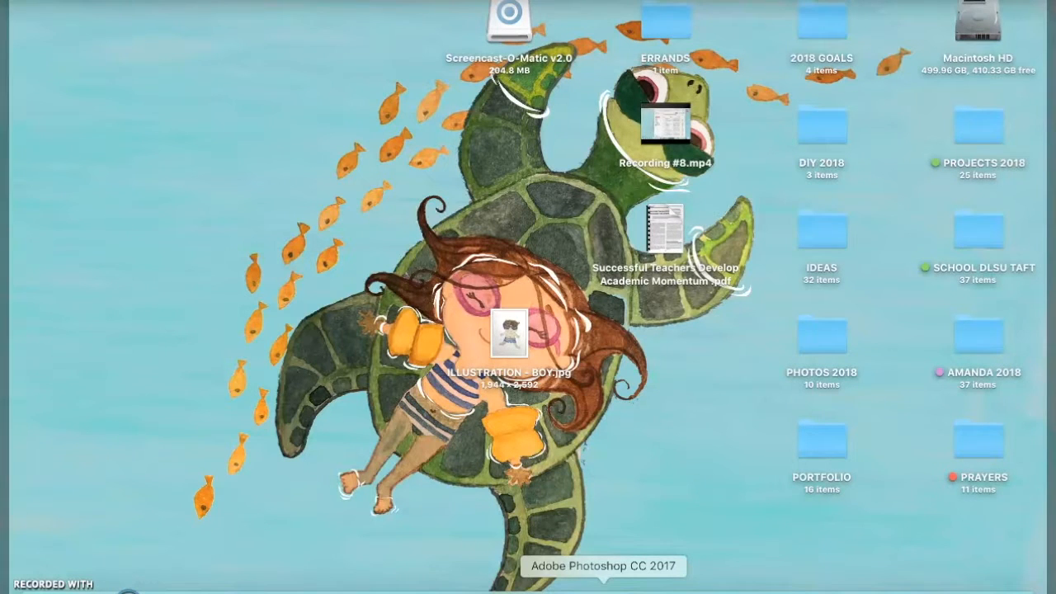
Open ILLUSTRATION - BOY.jpg from the desktop in Adobe Photoshop
{"action": "left_click", "coordinate": [506, 331]}
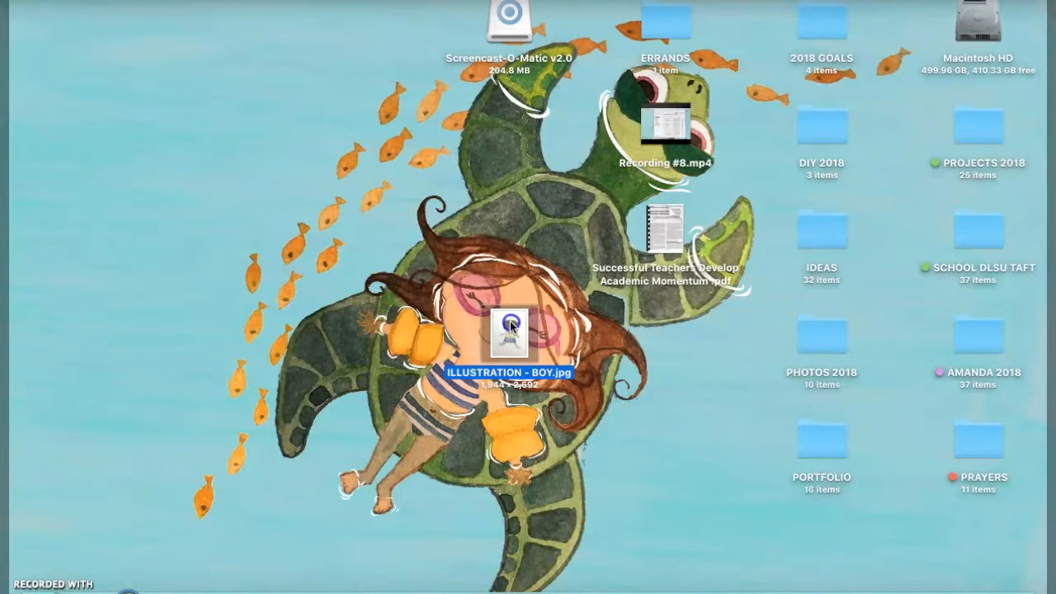
{"action": "left_click", "coordinate": [522, 395]}
{"action": "left_click_drag", "start_coordinate": [522, 395], "coordinate": [619, 590]}
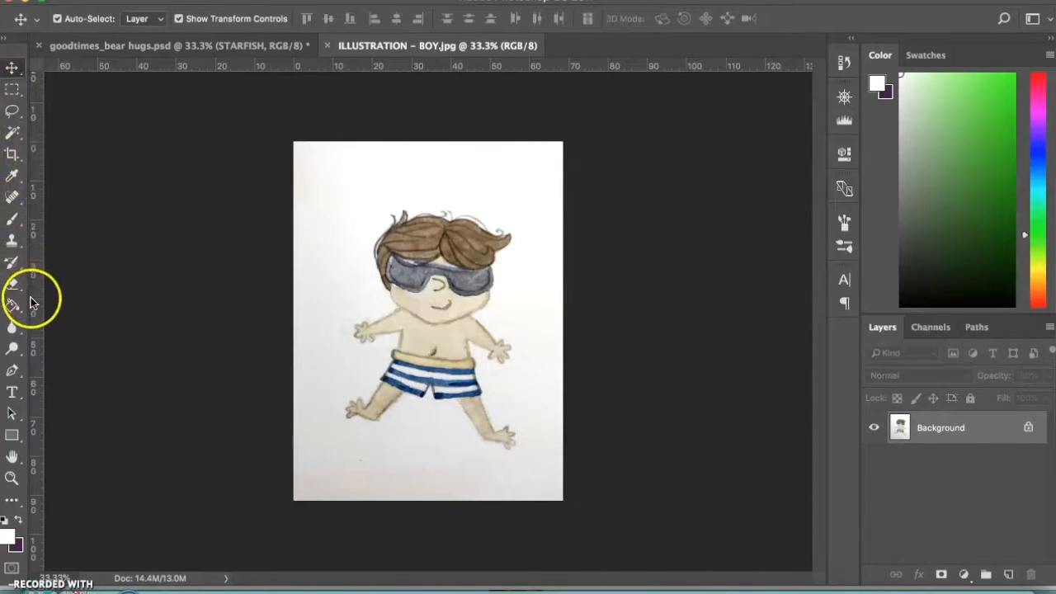
{"action": "left_click", "coordinate": [11, 133]}
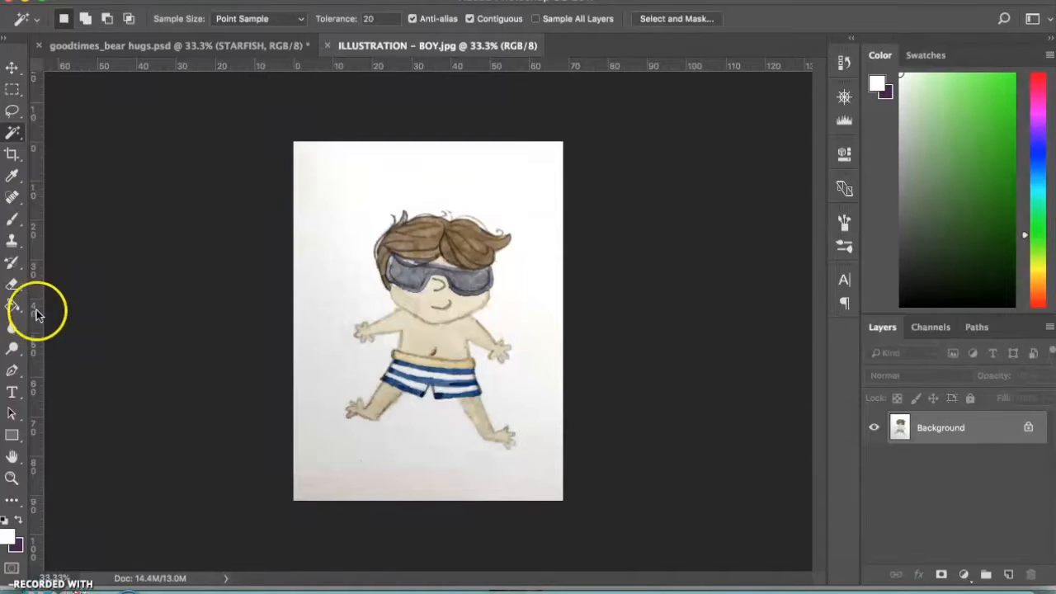
{"action": "left_click", "coordinate": [13, 287]}
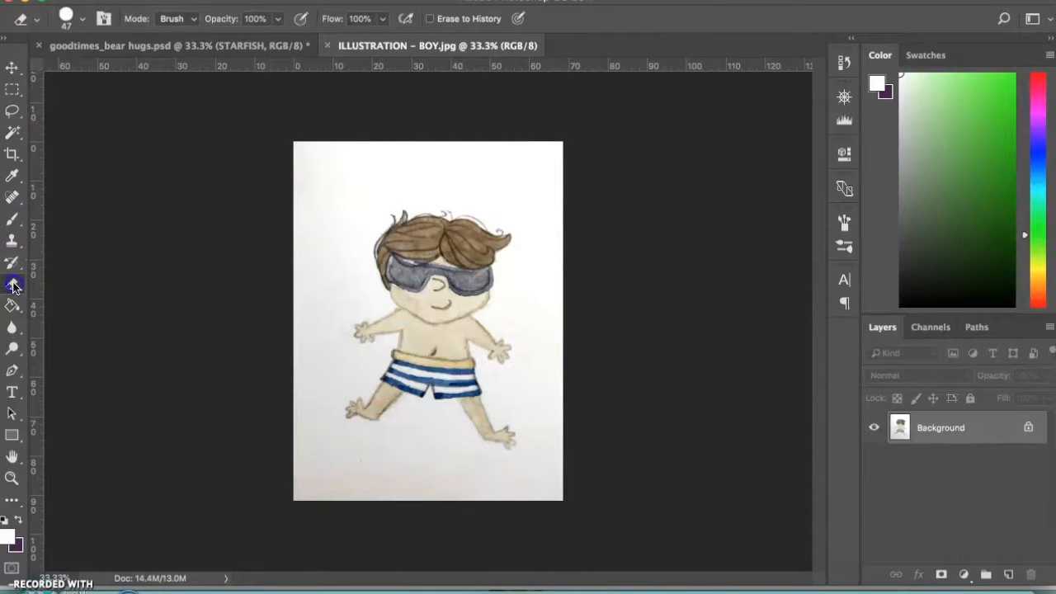
{"action": "left_click", "coordinate": [13, 394]}
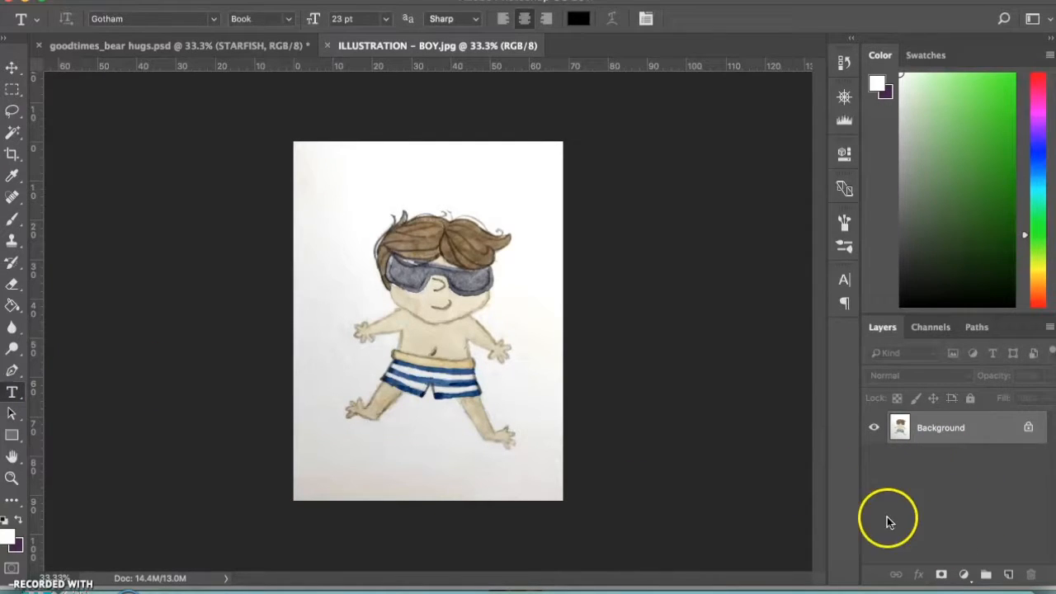
{"action": "left_click", "coordinate": [933, 472]}
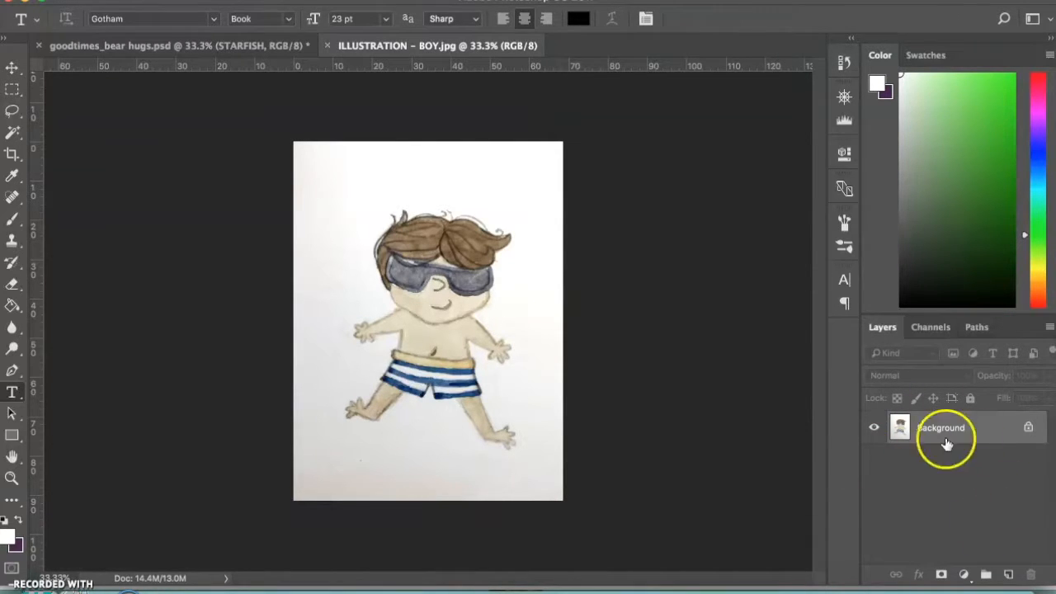
Add a blank layer above the Background and delete it again
{"action": "left_click", "coordinate": [1009, 574]}
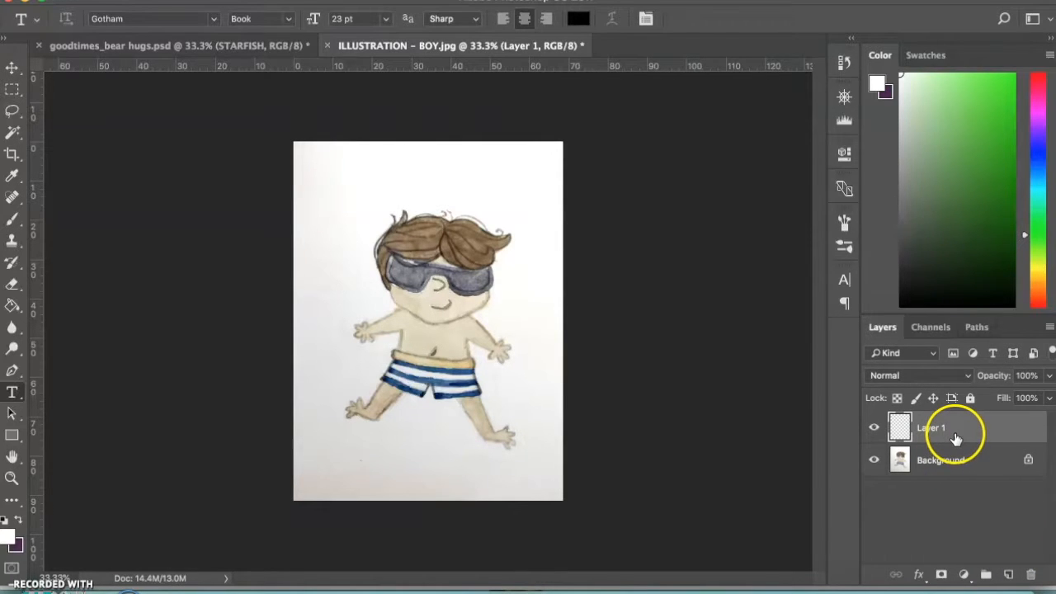
{"action": "left_click", "coordinate": [1030, 575]}
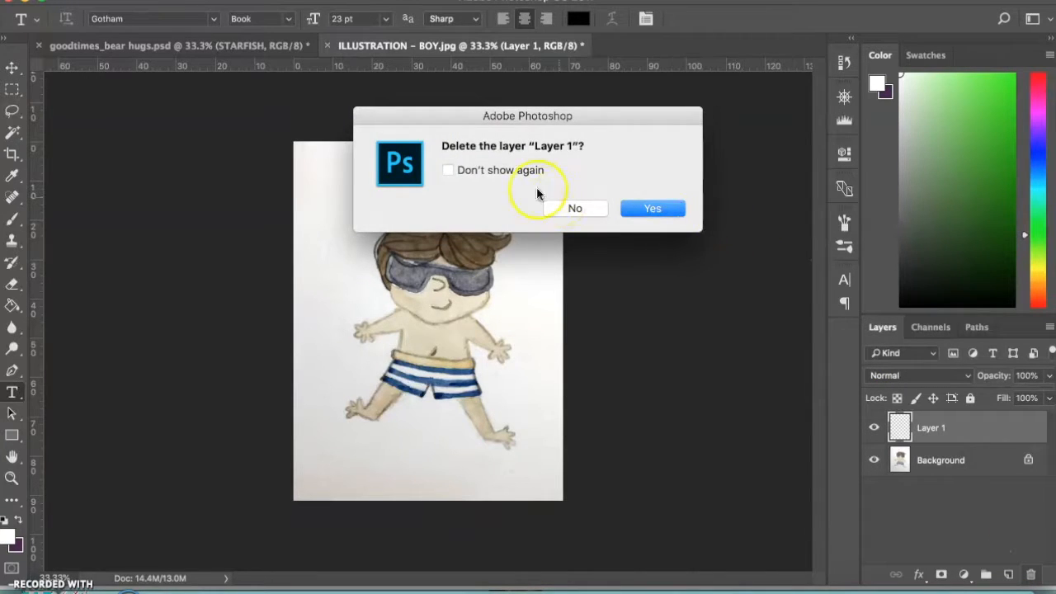
{"action": "left_click", "coordinate": [653, 208]}
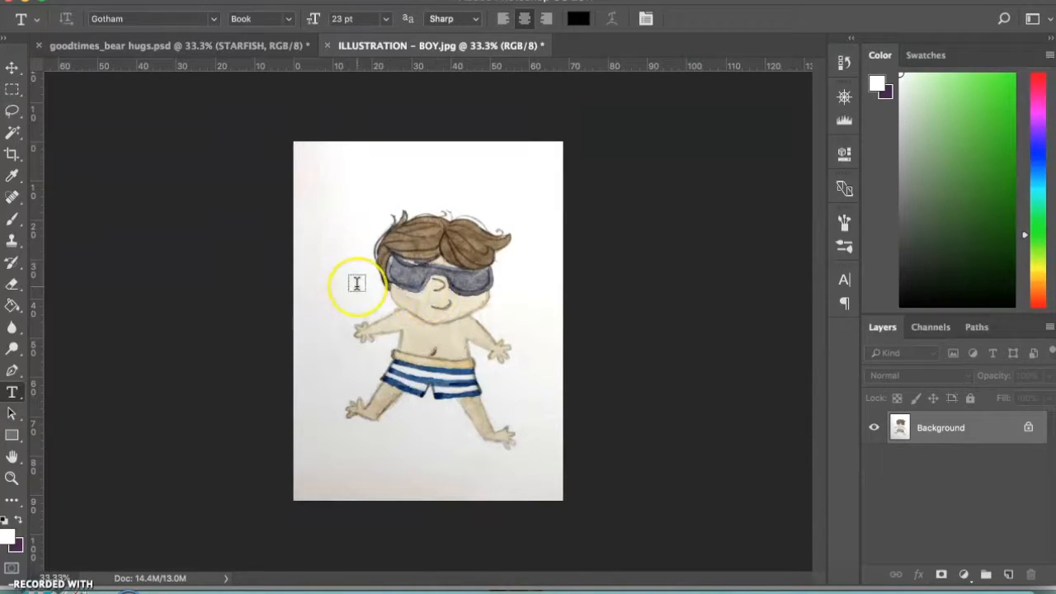
Examine the paper background around the boy at 100% zoom for discoloration and shadows
{"action": "key", "text": "v"}
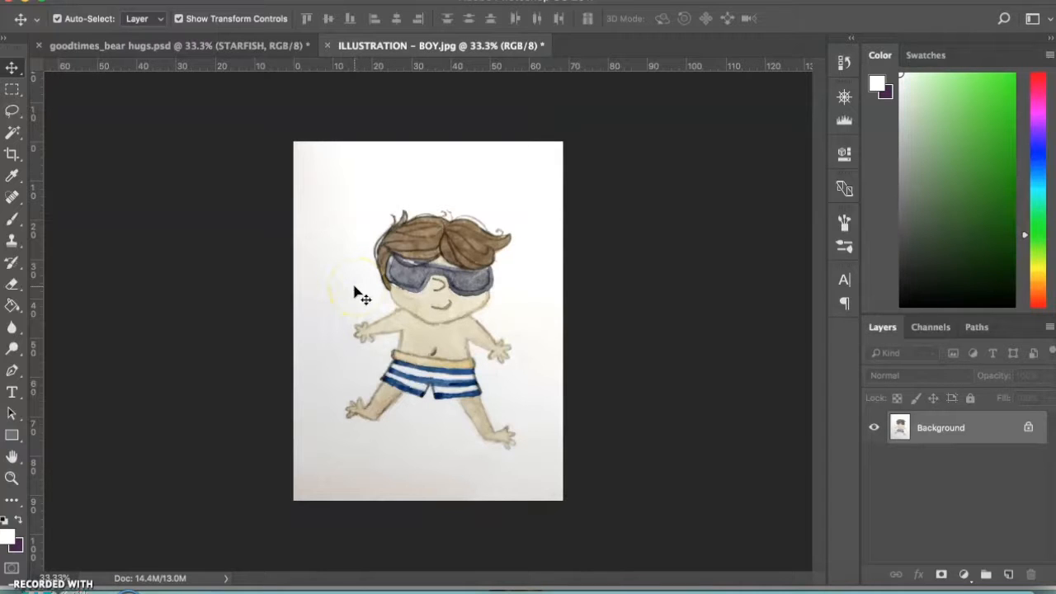
{"action": "key", "text": "ctrl+plus"}
{"action": "key", "text": "ctrl+plus"}
{"action": "key", "text": "ctrl+plus"}
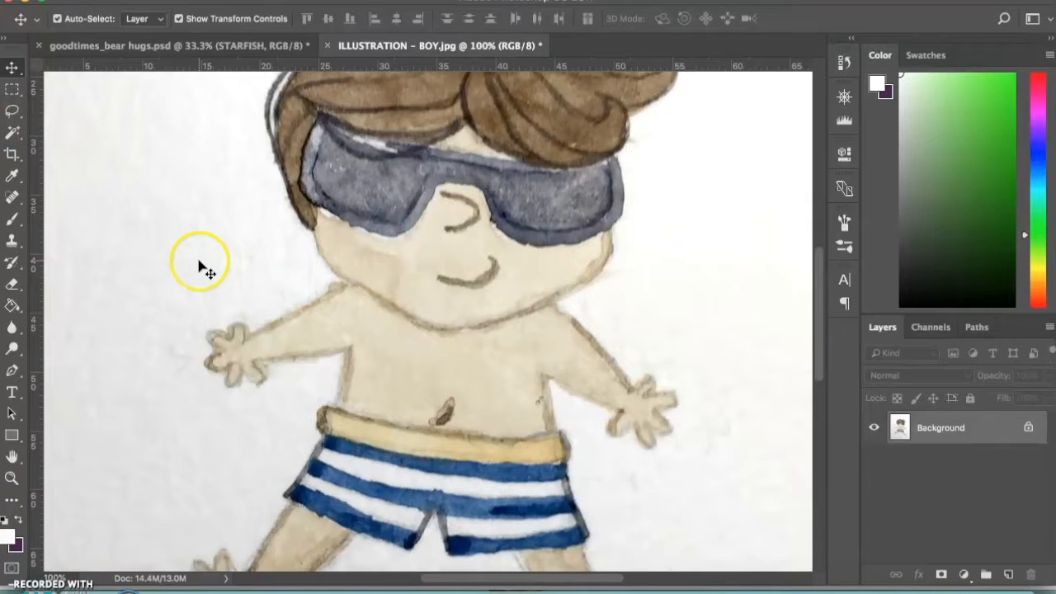
{"action": "scroll", "coordinate": [199, 261], "scroll_direction": "left", "scroll_amount": 5}
{"action": "scroll", "coordinate": [201, 267], "scroll_direction": "up", "scroll_amount": 10}
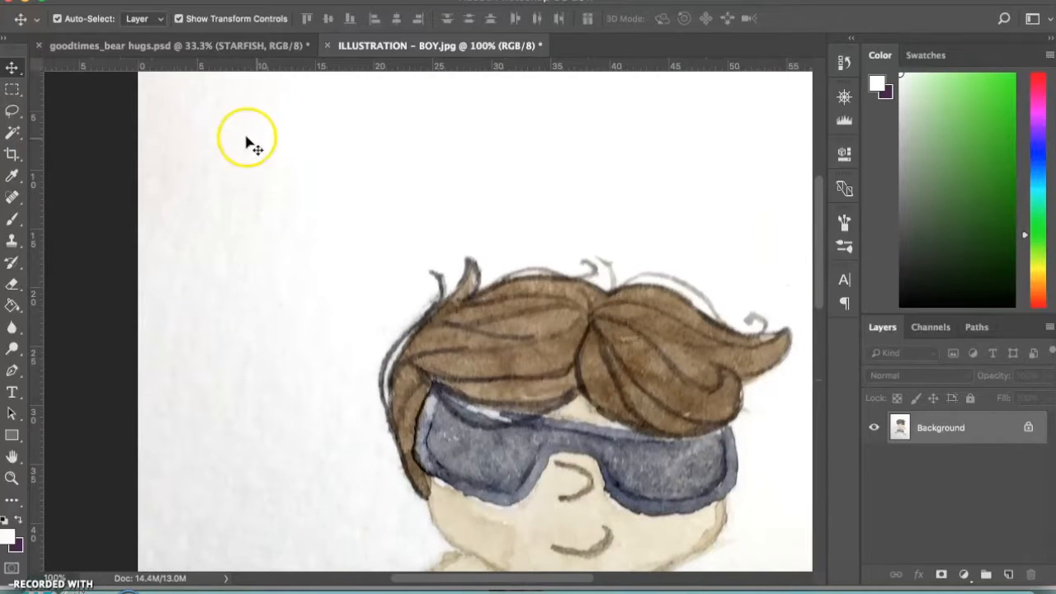
{"action": "scroll", "coordinate": [246, 111], "scroll_direction": "up", "scroll_amount": 5}
{"action": "scroll", "coordinate": [246, 110], "scroll_direction": "left", "scroll_amount": 3}
{"action": "scroll", "coordinate": [246, 110], "scroll_direction": "down", "scroll_amount": 6}
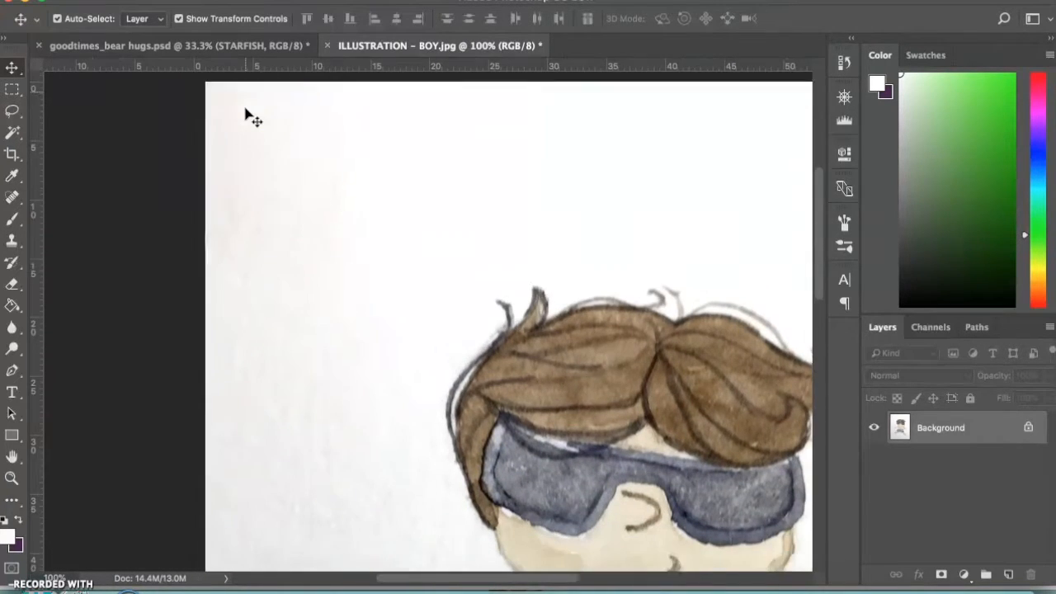
{"action": "scroll", "coordinate": [256, 223], "scroll_direction": "right", "scroll_amount": 3}
{"action": "scroll", "coordinate": [256, 223], "scroll_direction": "up", "scroll_amount": 1}
{"action": "scroll", "coordinate": [256, 223], "scroll_direction": "up", "scroll_amount": 2}
{"action": "scroll", "coordinate": [255, 223], "scroll_direction": "right", "scroll_amount": 3}
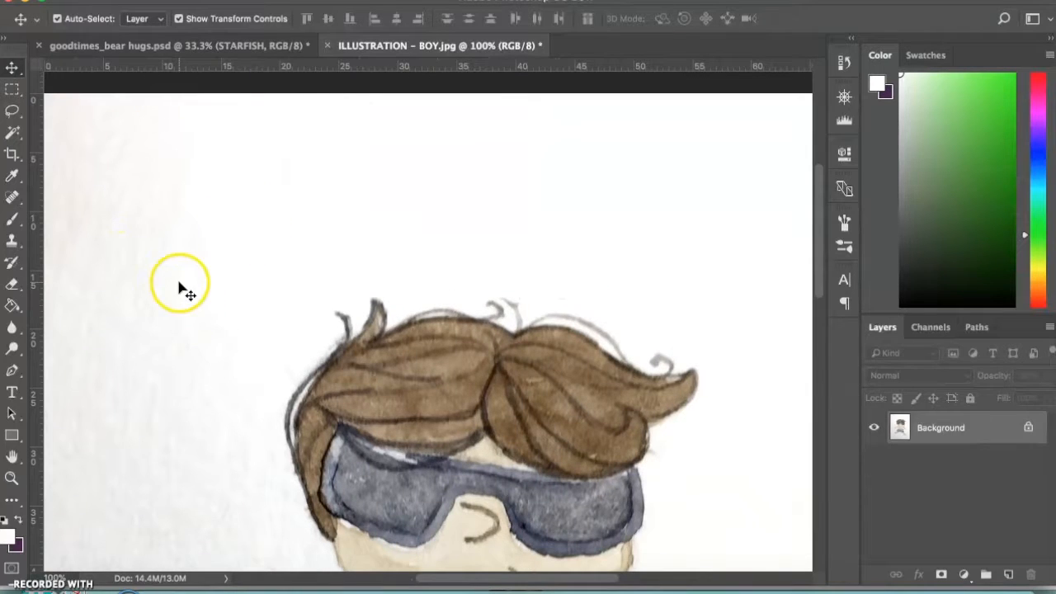
{"action": "scroll", "coordinate": [179, 286], "scroll_direction": "down", "scroll_amount": 8}
{"action": "scroll", "coordinate": [179, 285], "scroll_direction": "left", "scroll_amount": 6}
{"action": "scroll", "coordinate": [182, 288], "scroll_direction": "down", "scroll_amount": 4}
{"action": "scroll", "coordinate": [181, 289], "scroll_direction": "right", "scroll_amount": 3}
{"action": "left_click", "coordinate": [245, 266]}
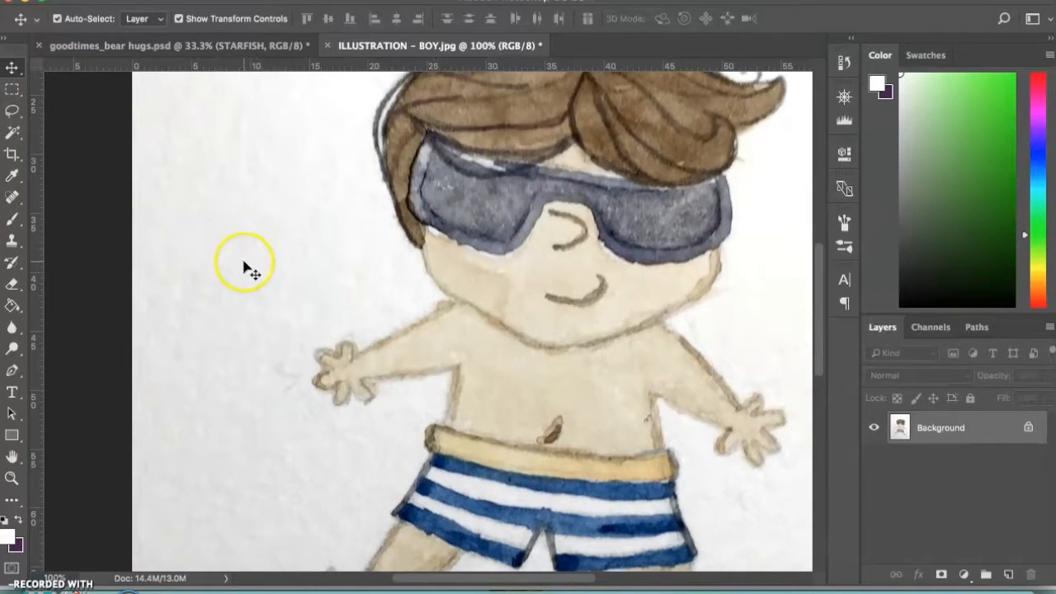
{"action": "scroll", "coordinate": [245, 267], "scroll_direction": "down", "scroll_amount": 12}
{"action": "scroll", "coordinate": [264, 388], "scroll_direction": "right", "scroll_amount": 9}
{"action": "scroll", "coordinate": [264, 388], "scroll_direction": "down", "scroll_amount": 1}
{"action": "scroll", "coordinate": [264, 388], "scroll_direction": "left", "scroll_amount": 9}
{"action": "scroll", "coordinate": [264, 388], "scroll_direction": "up", "scroll_amount": 1}
{"action": "scroll", "coordinate": [265, 387], "scroll_direction": "up", "scroll_amount": 15}
{"action": "scroll", "coordinate": [266, 387], "scroll_direction": "left", "scroll_amount": 3}
{"action": "scroll", "coordinate": [266, 388], "scroll_direction": "right", "scroll_amount": 6}
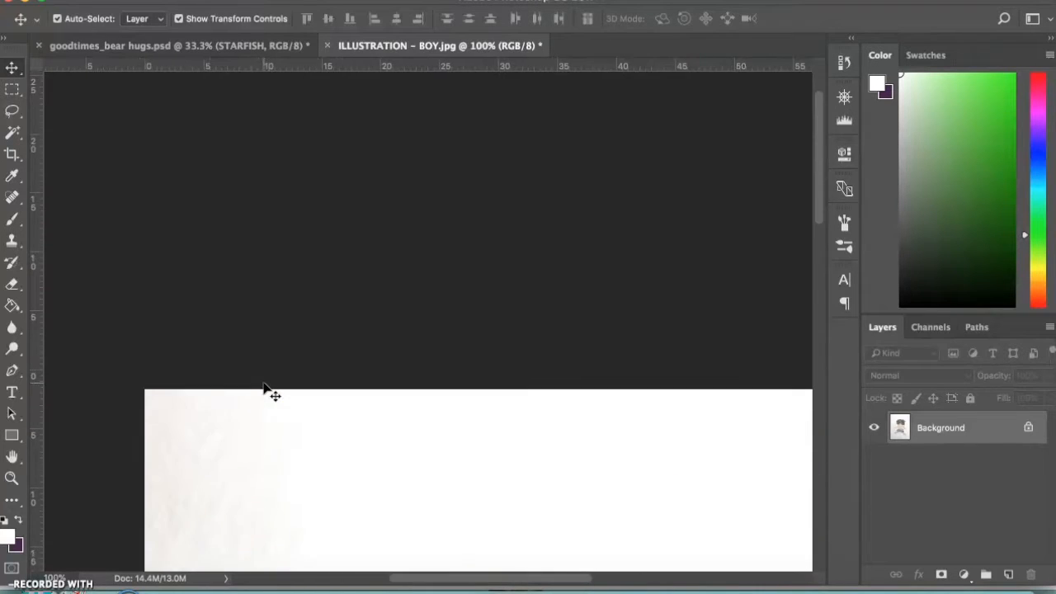
{"action": "scroll", "coordinate": [266, 388], "scroll_direction": "down", "scroll_amount": 5}
{"action": "scroll", "coordinate": [263, 382], "scroll_direction": "right", "scroll_amount": 1}
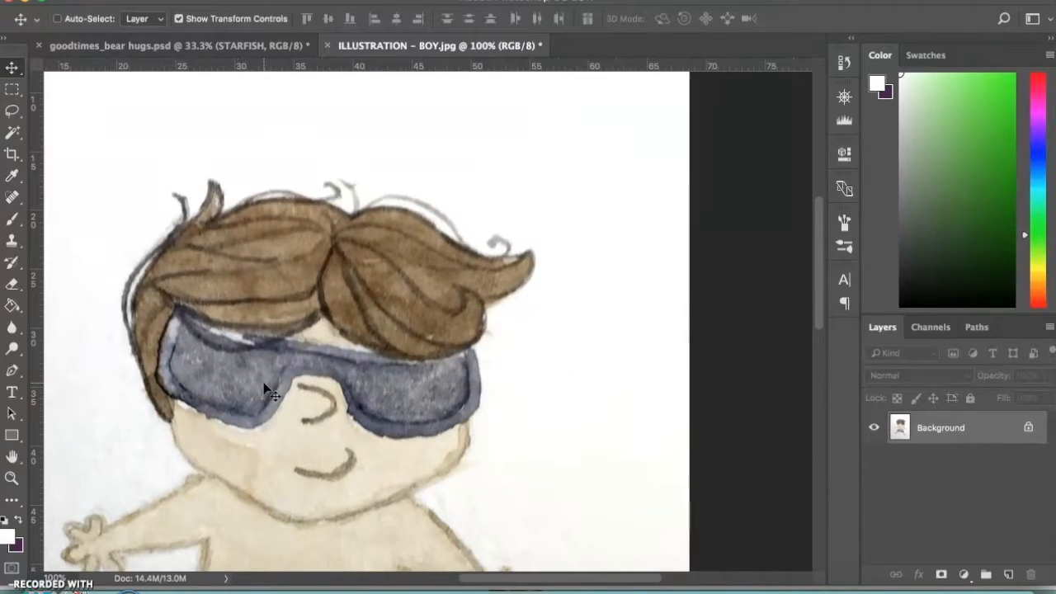
{"action": "key", "text": "super+minus"}
{"action": "key", "text": "super+minus"}
{"action": "key", "text": "super+minus"}
{"action": "left_click", "coordinate": [410, 381]}
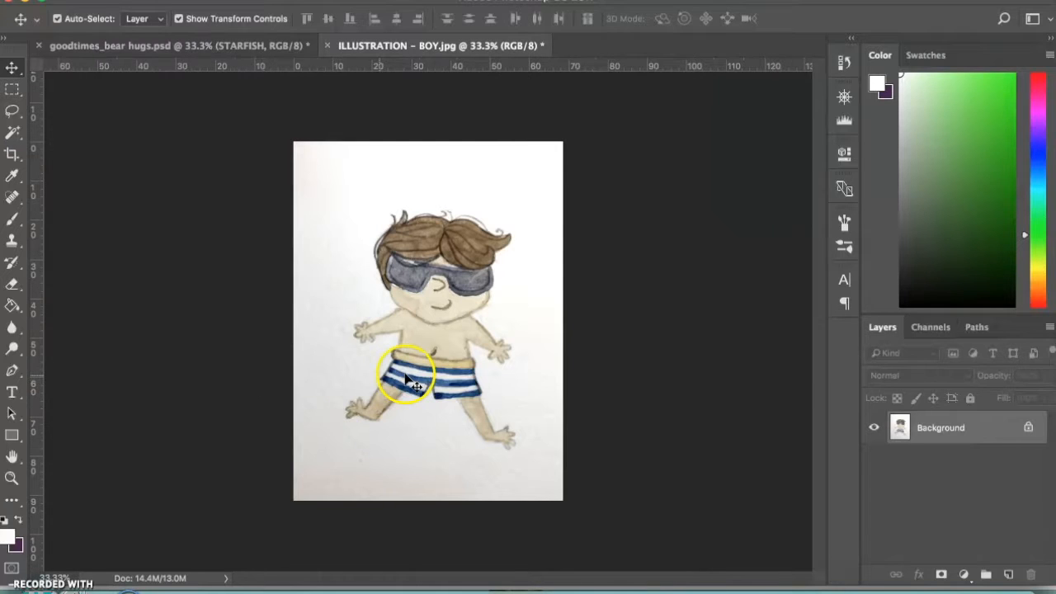
Activate the Magic Wand tool and keep its tolerance at 20
{"action": "key", "text": "super+plus"}
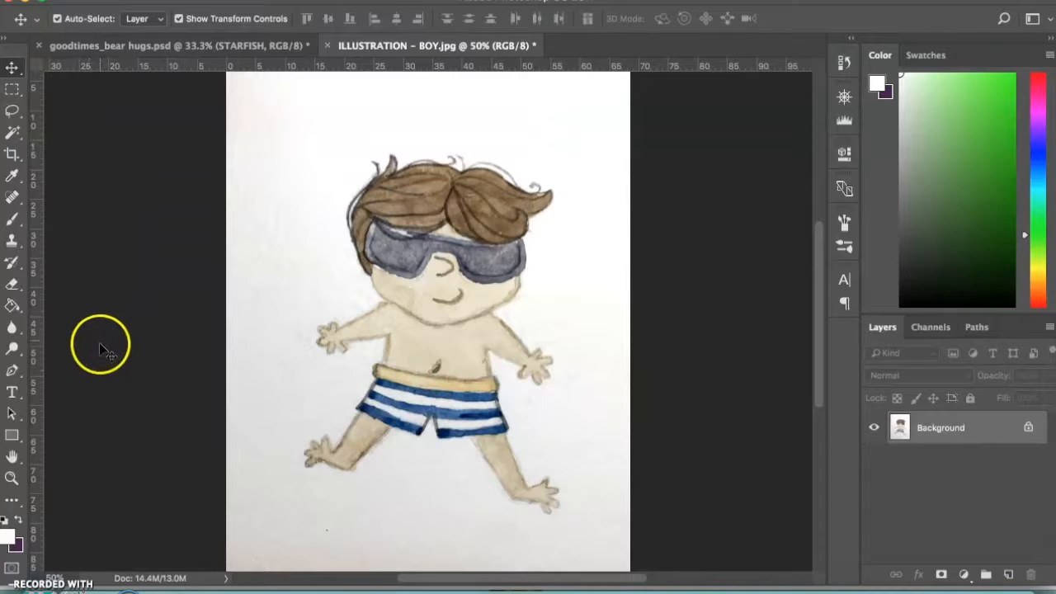
{"action": "left_click", "coordinate": [13, 135]}
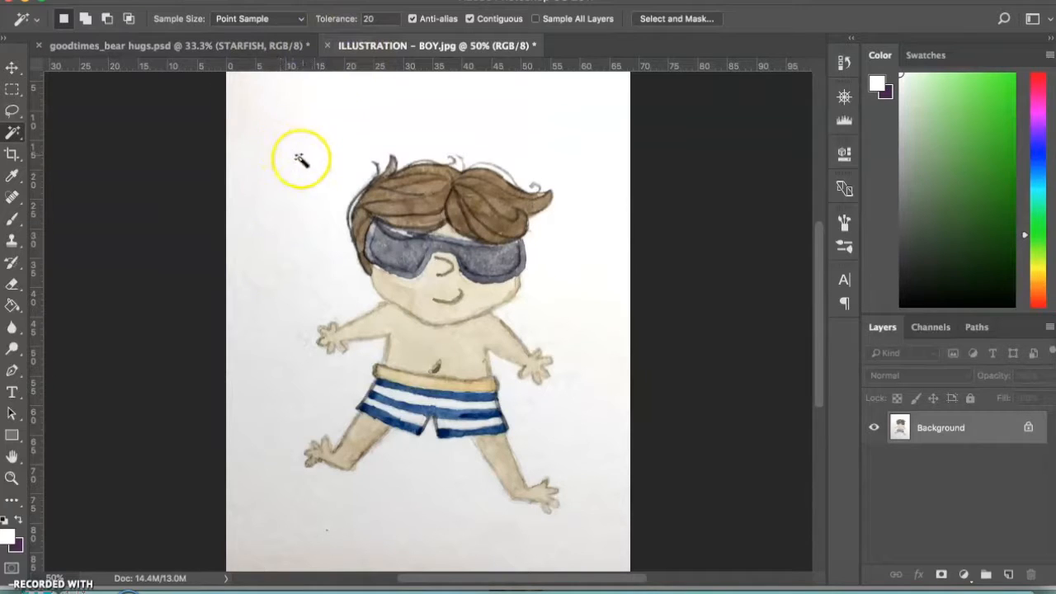
{"action": "left_click", "coordinate": [369, 18]}
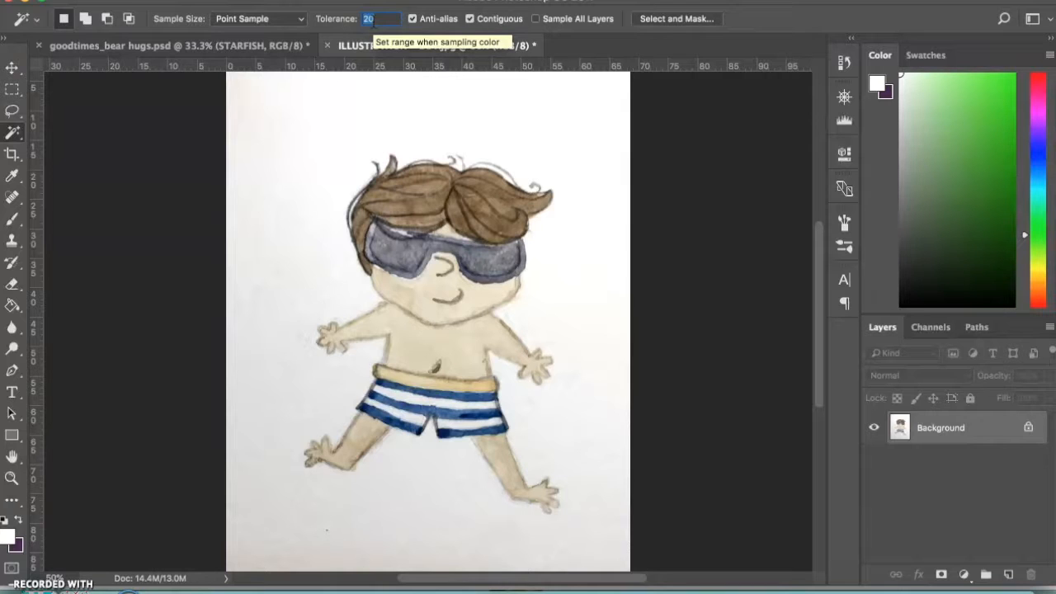
{"action": "left_click", "coordinate": [375, 20]}
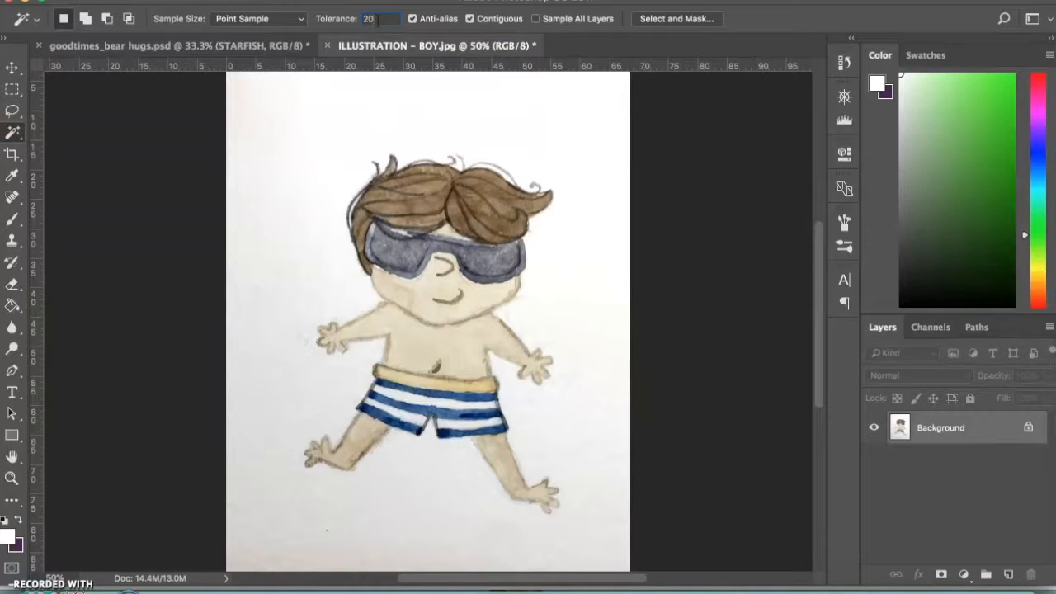
{"action": "left_click", "coordinate": [439, 103]}
Duplicate the Background layer
{"action": "left_click_drag", "start_coordinate": [989, 436], "coordinate": [1008, 571]}
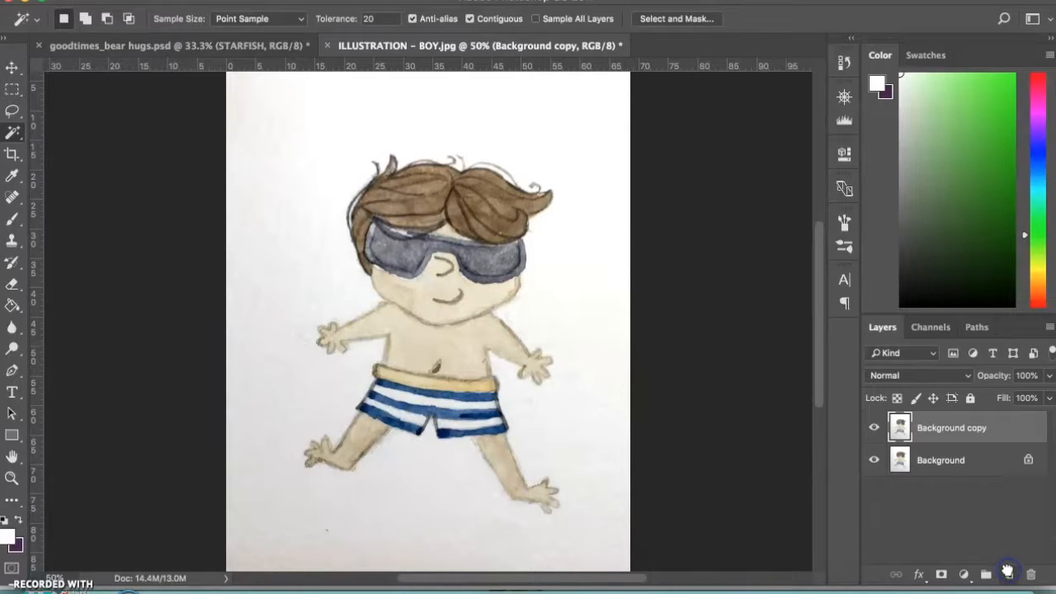
Hide the original Background layer so that only the Background copy layer shows
{"action": "left_click", "coordinate": [875, 466]}
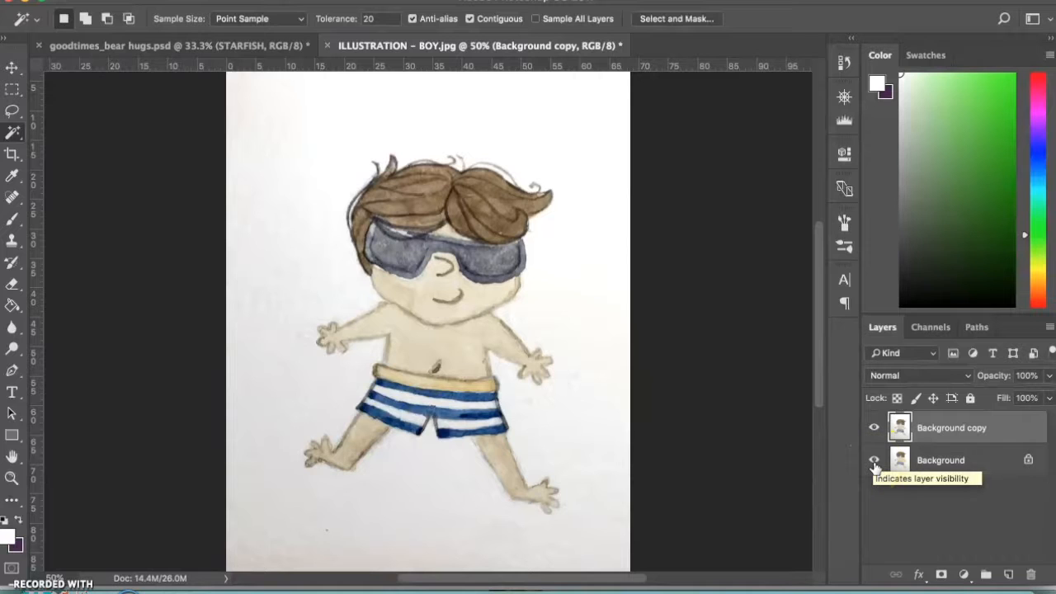
{"action": "left_click", "coordinate": [875, 466]}
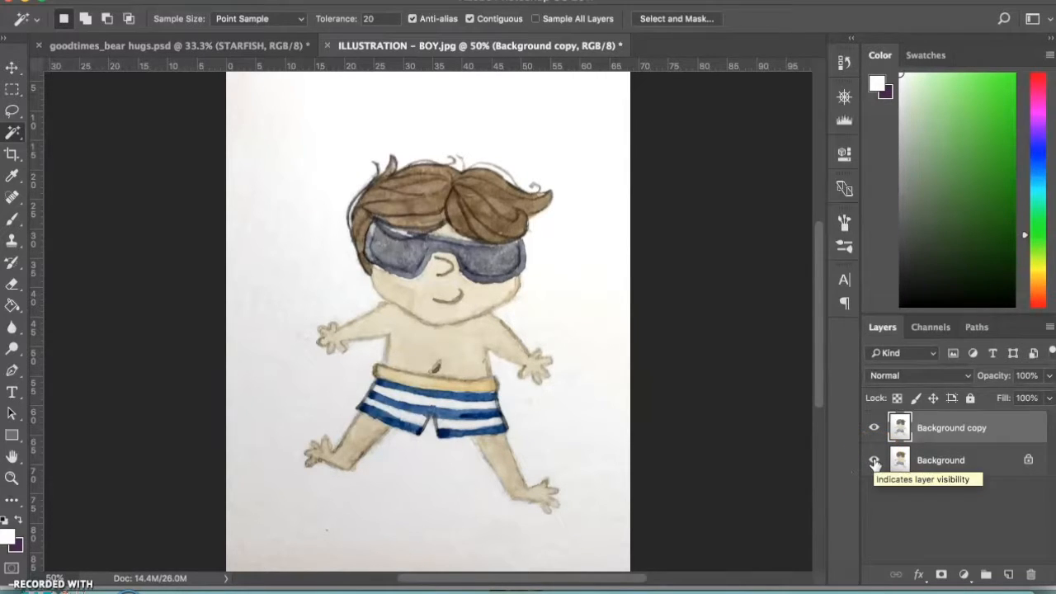
{"action": "left_click", "coordinate": [875, 464]}
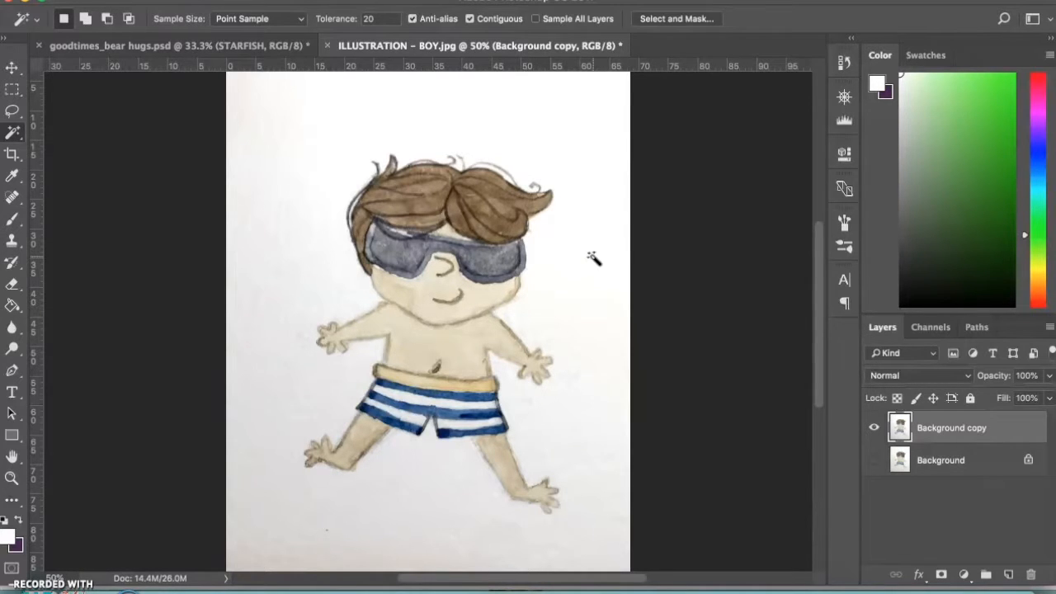
Select the paper around the boy with the Magic Wand, adding the shaded areas along the left edge and below the feet
{"action": "scroll", "coordinate": [593, 258], "scroll_direction": "down", "scroll_amount": 3}
{"action": "scroll", "coordinate": [593, 258], "scroll_direction": "up", "scroll_amount": 3}
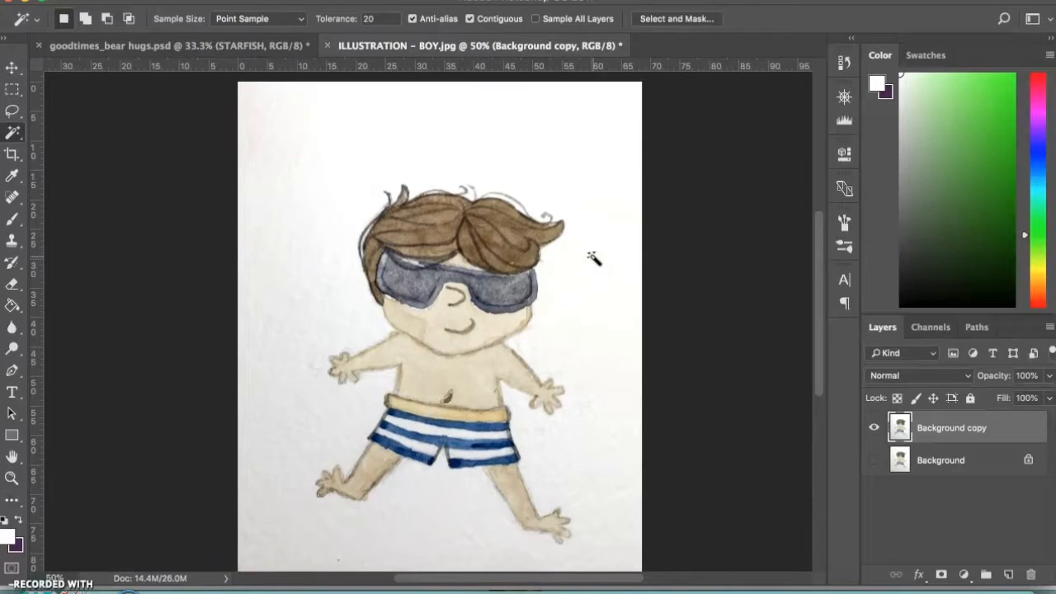
{"action": "left_click", "coordinate": [577, 120]}
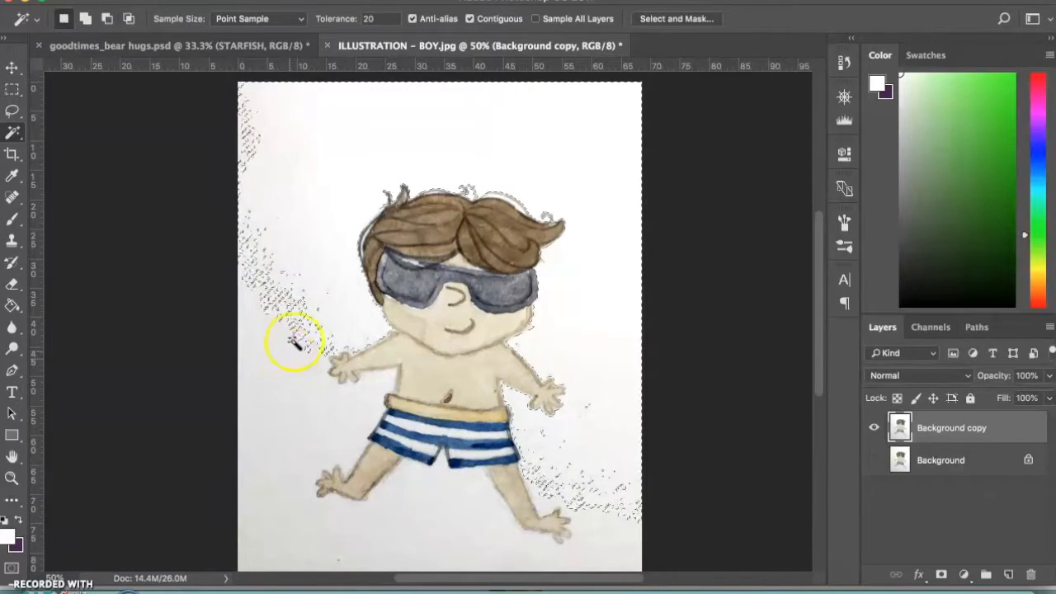
{"action": "key", "text": "shift"}
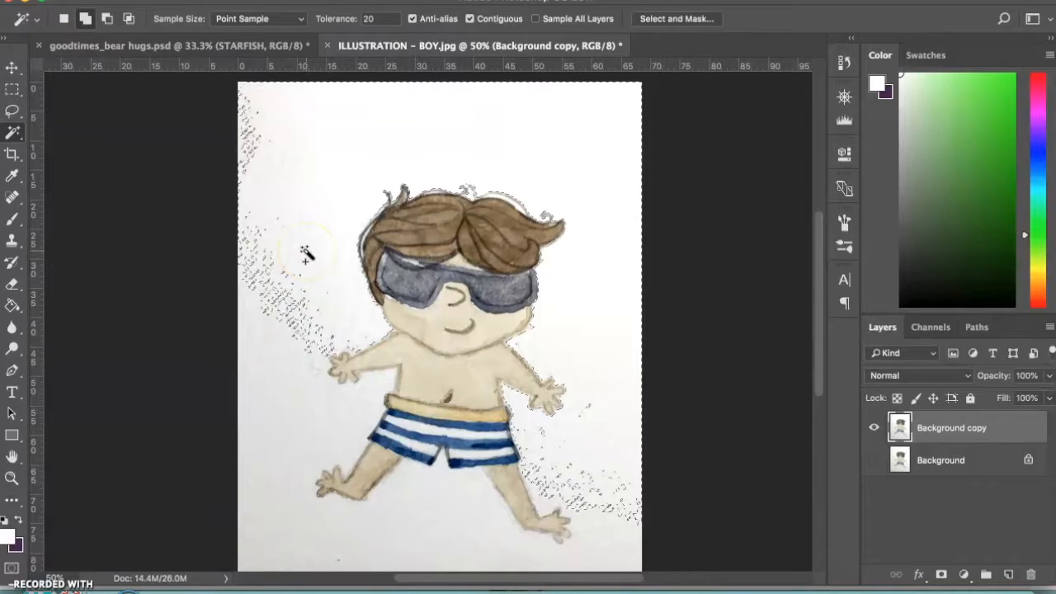
{"action": "left_click", "coordinate": [246, 144]}
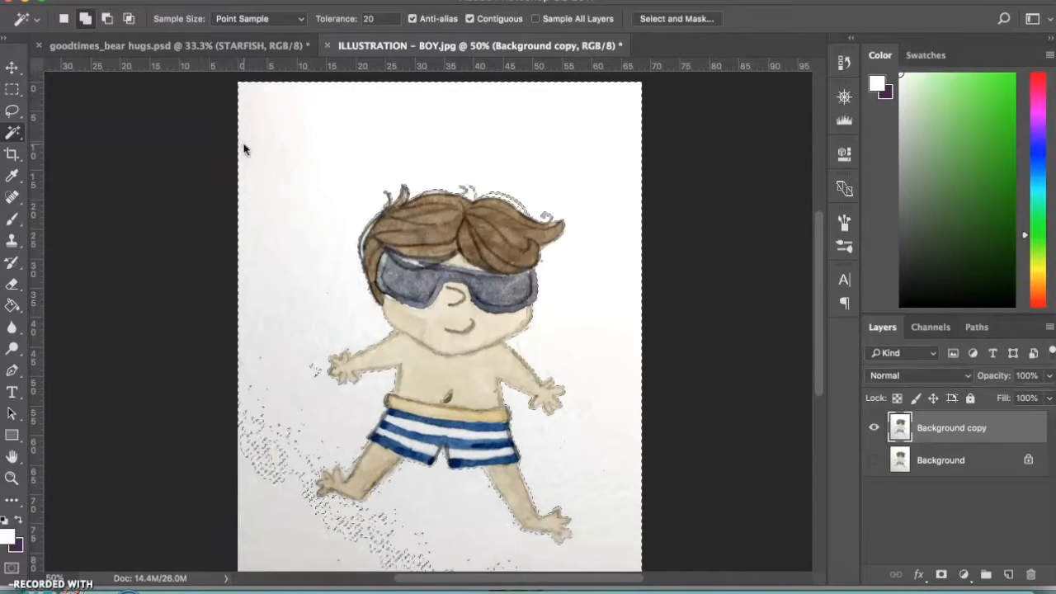
{"action": "left_click", "coordinate": [266, 496]}
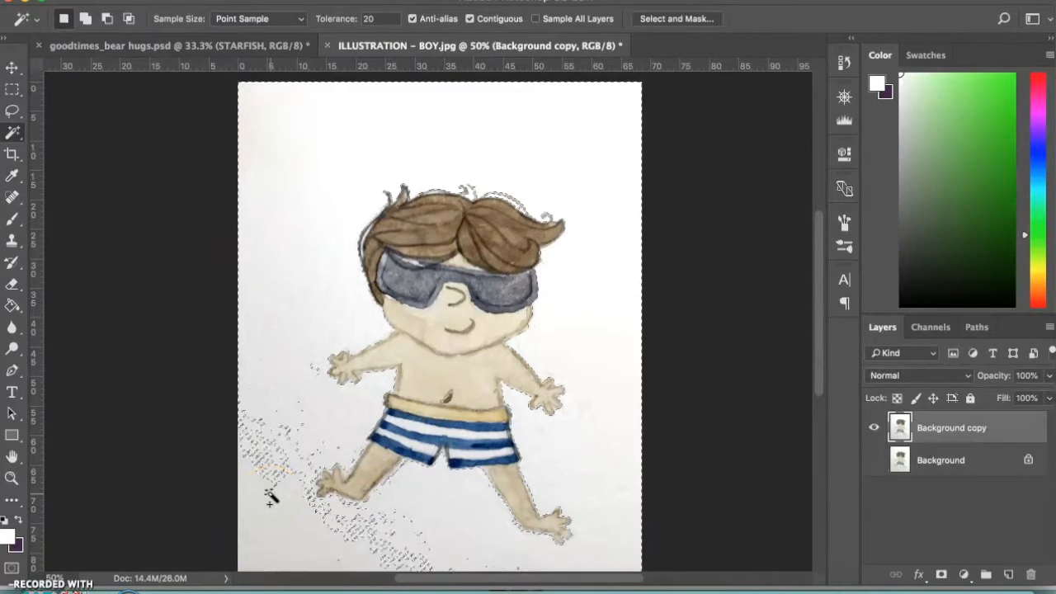
{"action": "scroll", "coordinate": [269, 496], "scroll_direction": "down", "scroll_amount": 2}
{"action": "scroll", "coordinate": [272, 496], "scroll_direction": "down", "scroll_amount": 1}
{"action": "left_click", "coordinate": [284, 478]}
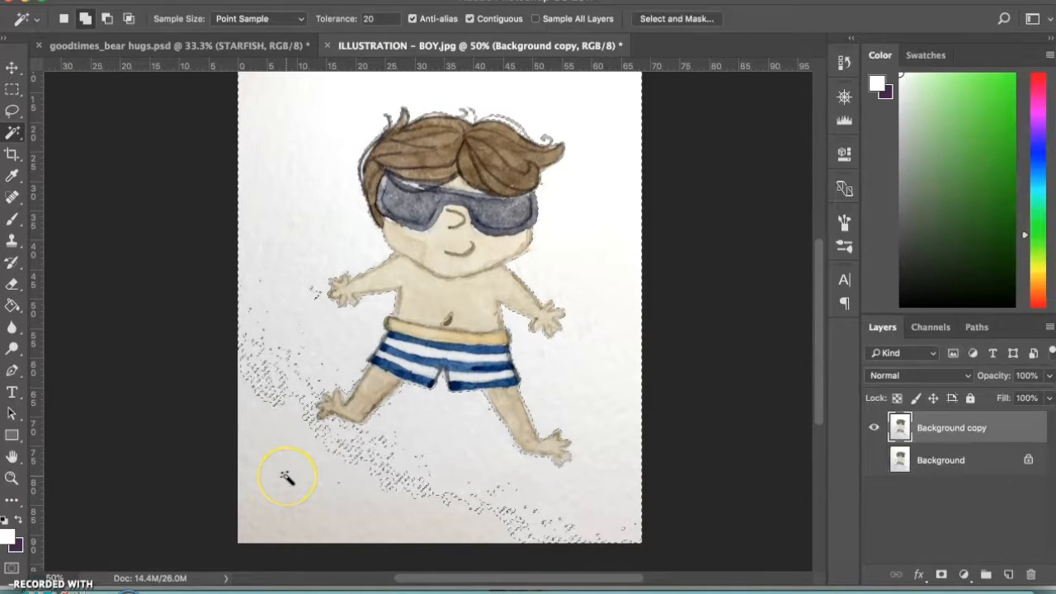
{"action": "left_click", "coordinate": [284, 478], "text": "shift"}
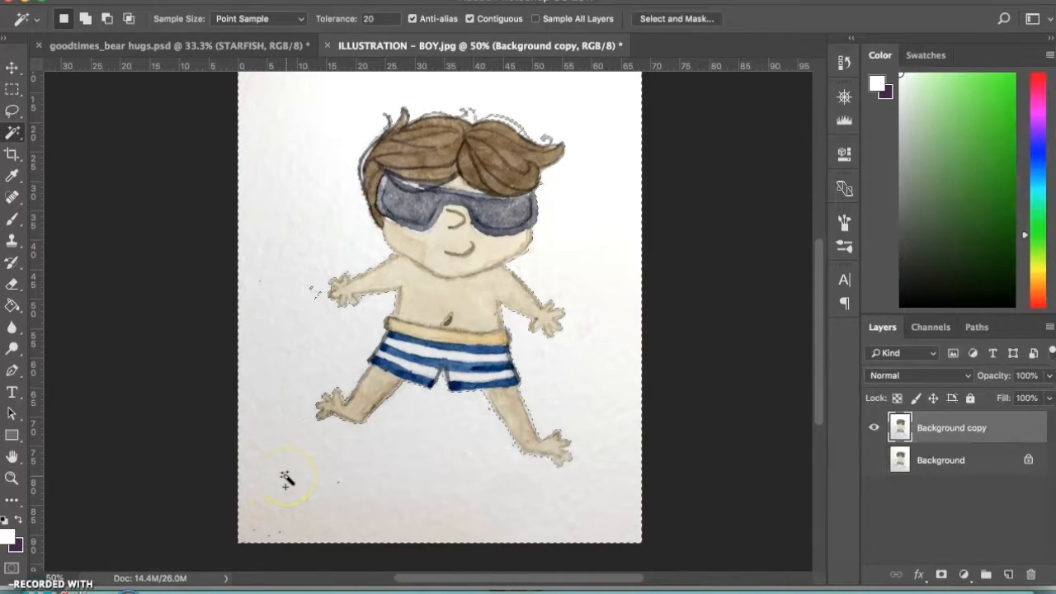
Add the leftover specks beside the boy's left-side hand and below his feet to the Magic Wand selection
{"action": "scroll", "coordinate": [284, 479], "scroll_direction": "up", "scroll_amount": 2}
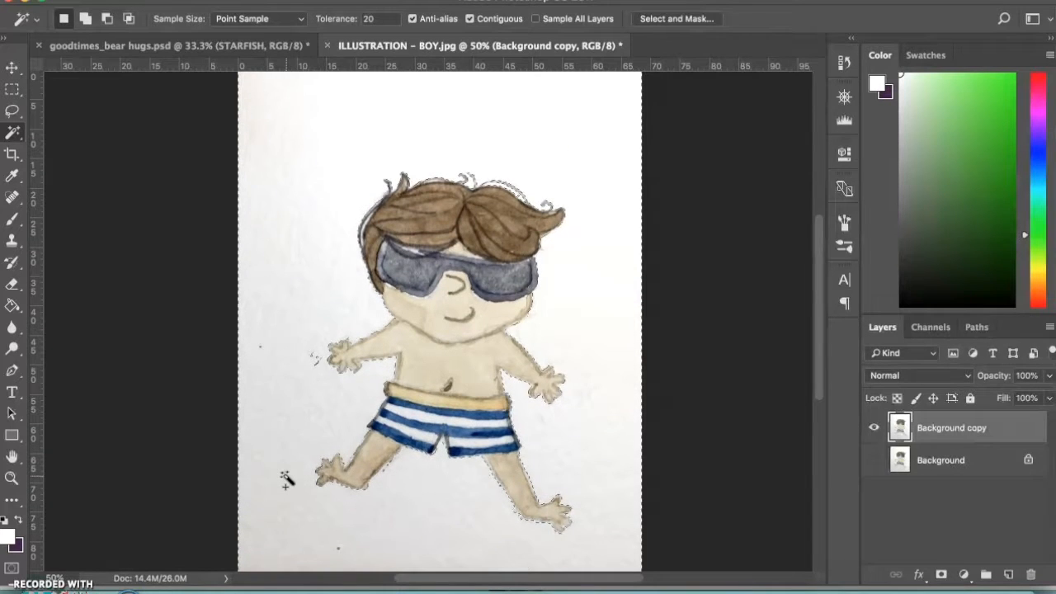
{"action": "scroll", "coordinate": [285, 479], "scroll_direction": "up", "scroll_amount": 1}
{"action": "scroll", "coordinate": [284, 479], "scroll_direction": "down", "scroll_amount": 4}
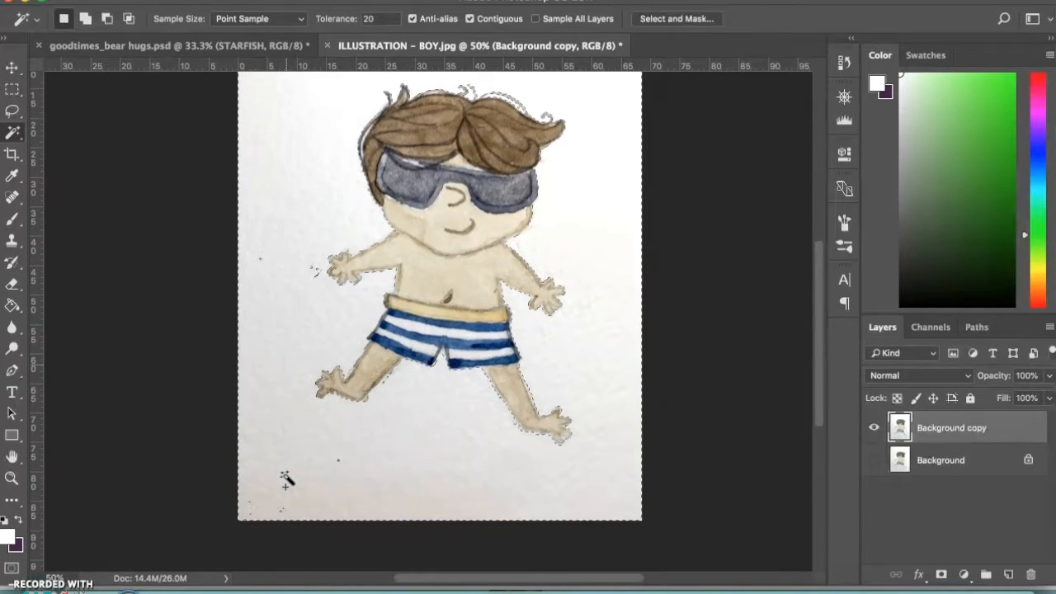
{"action": "key", "text": "shift"}
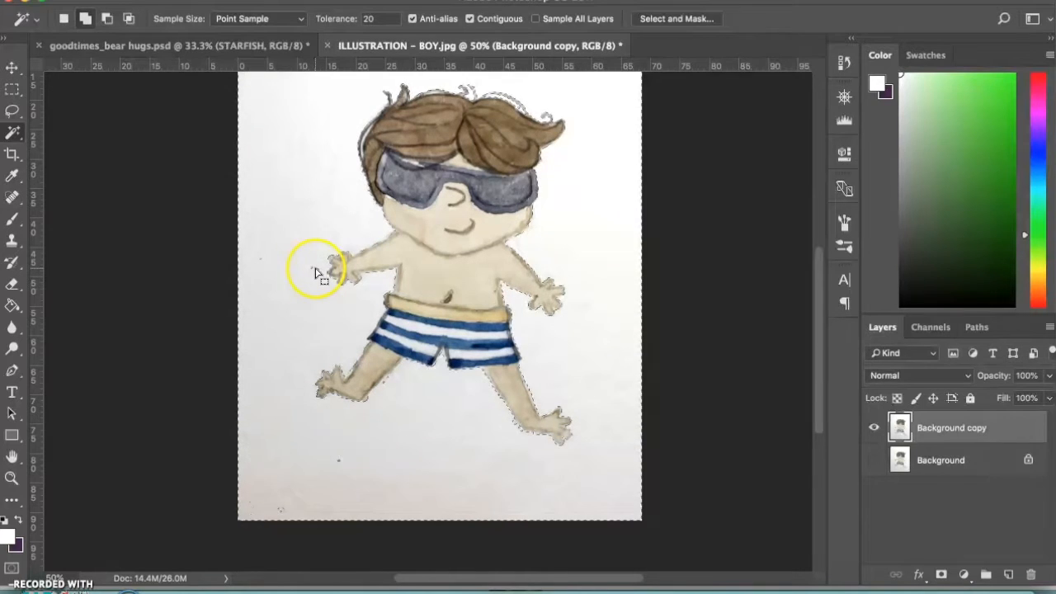
{"action": "left_click", "coordinate": [316, 269], "text": "shift"}
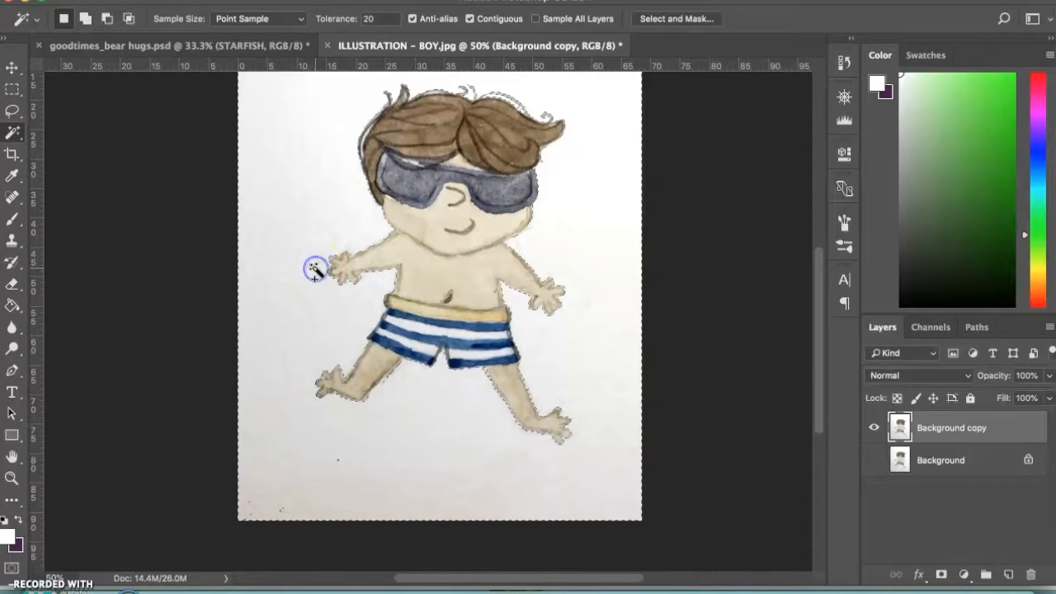
{"action": "left_click", "coordinate": [338, 465], "text": "shift"}
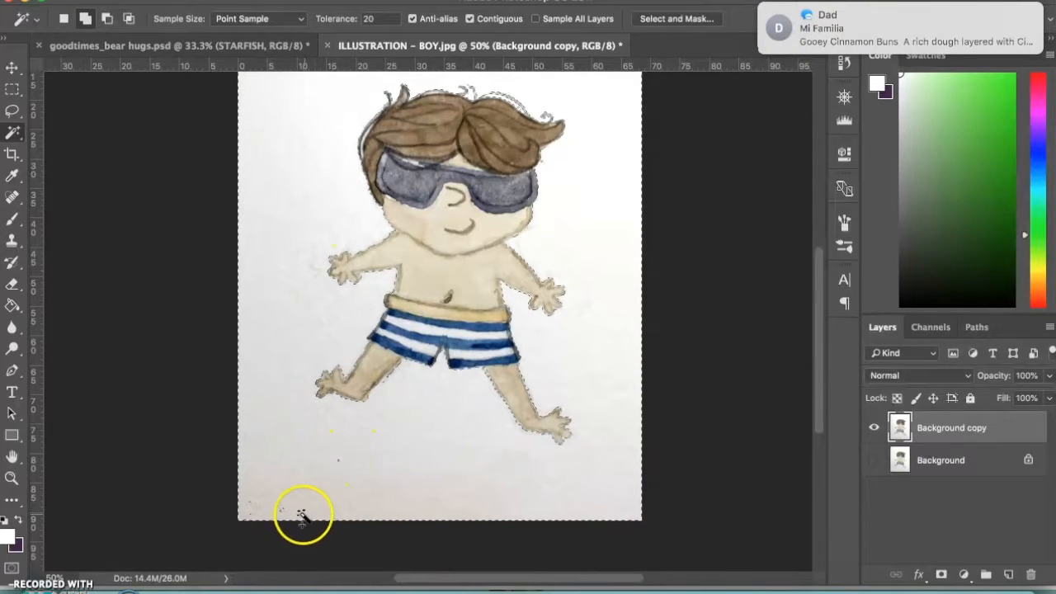
{"action": "left_click", "coordinate": [405, 459]}
Delete the selected paper background from the Background copy layer and clear the selection
{"action": "scroll", "coordinate": [406, 462], "scroll_direction": "up", "scroll_amount": 5}
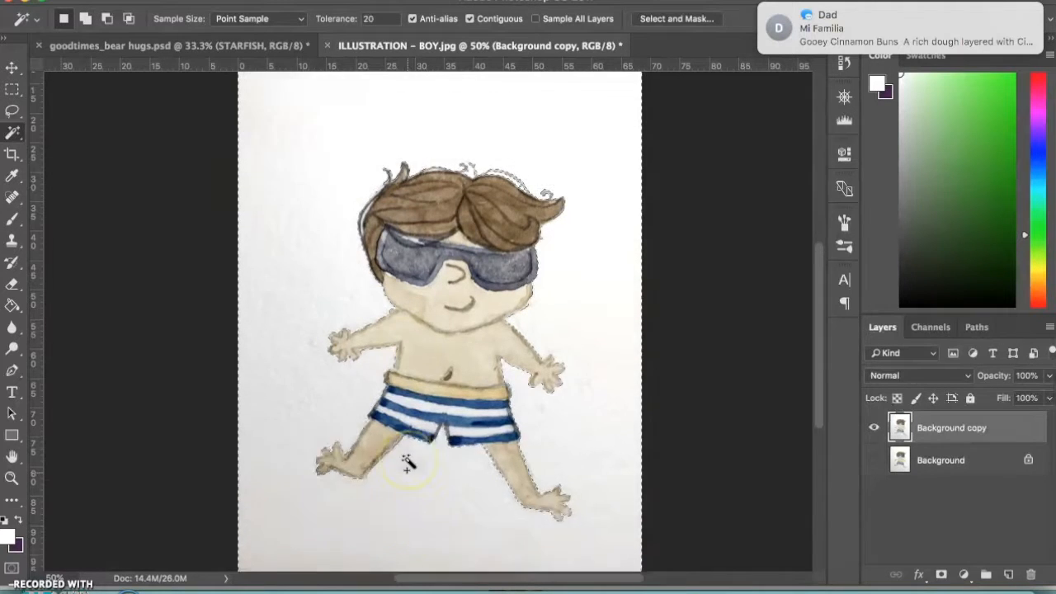
{"action": "scroll", "coordinate": [407, 463], "scroll_direction": "down", "scroll_amount": 4}
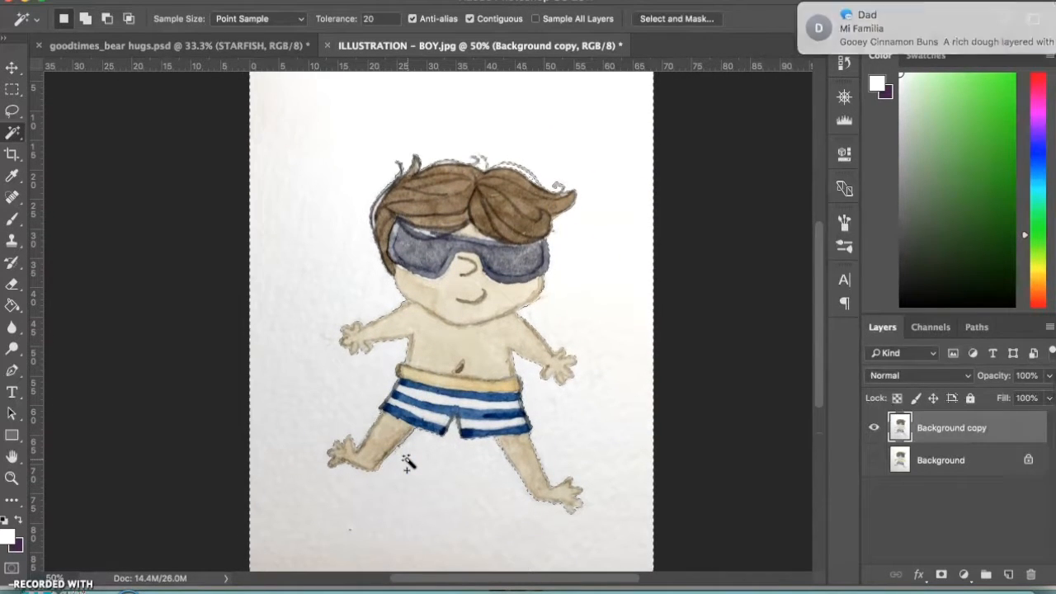
{"action": "scroll", "coordinate": [407, 463], "scroll_direction": "down", "scroll_amount": 3}
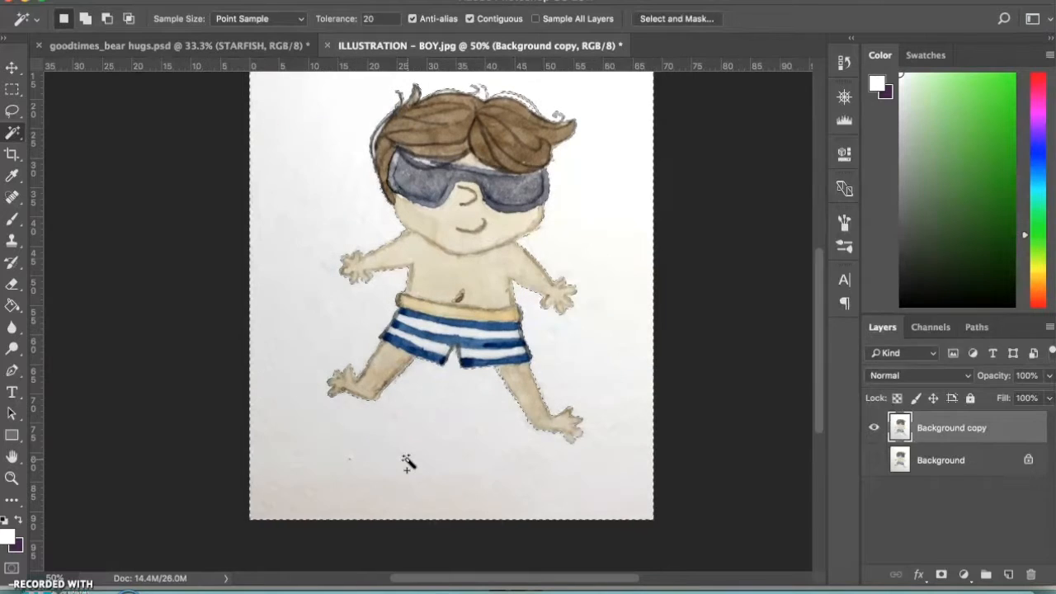
{"action": "scroll", "coordinate": [408, 463], "scroll_direction": "up", "scroll_amount": 7}
{"action": "scroll", "coordinate": [407, 463], "scroll_direction": "down", "scroll_amount": 6}
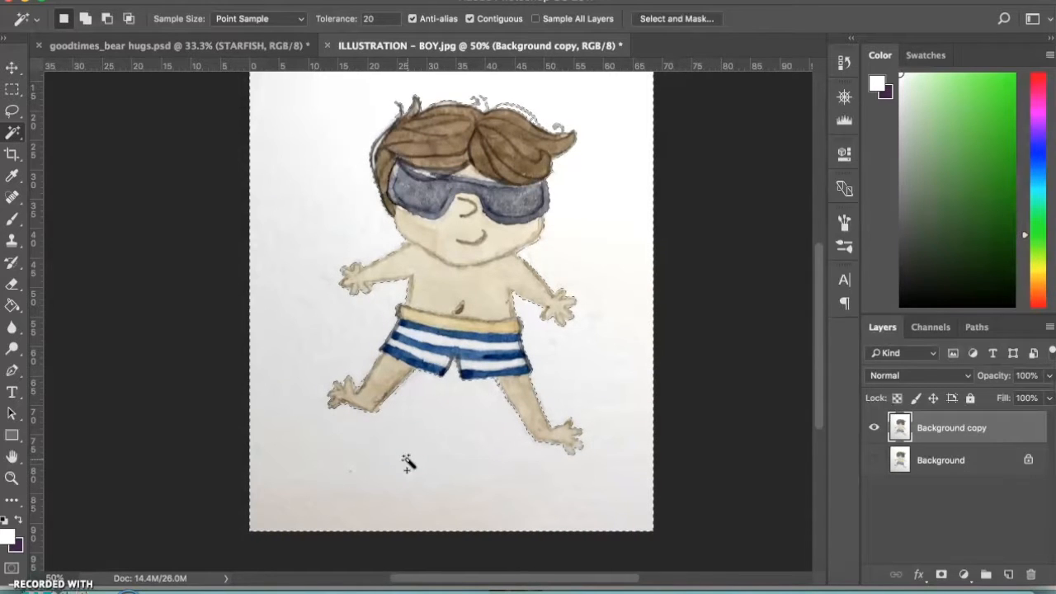
{"action": "key", "text": "Delete"}
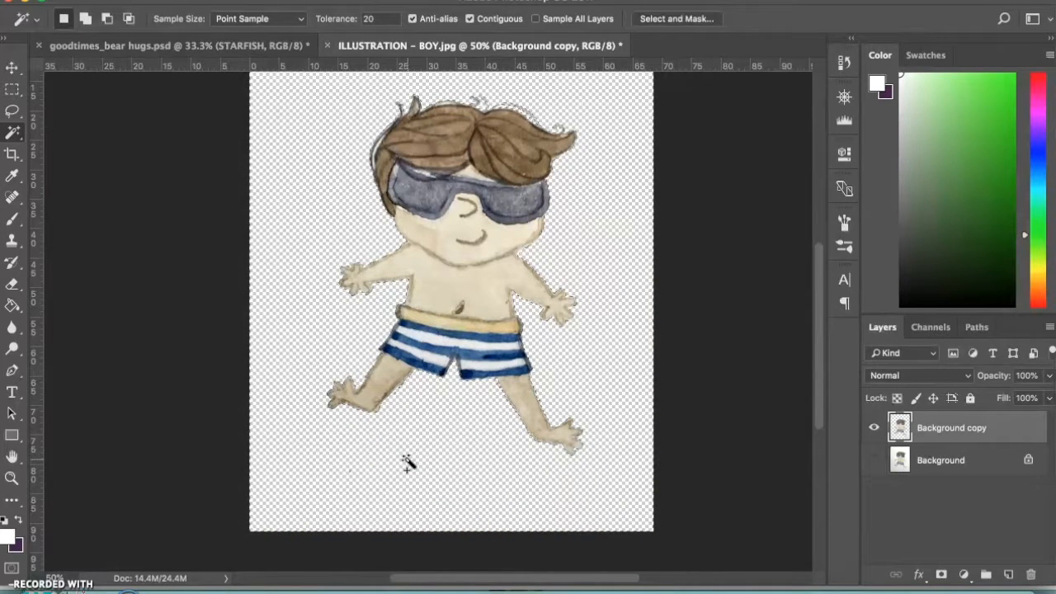
{"action": "scroll", "coordinate": [409, 464], "scroll_direction": "up", "scroll_amount": 2}
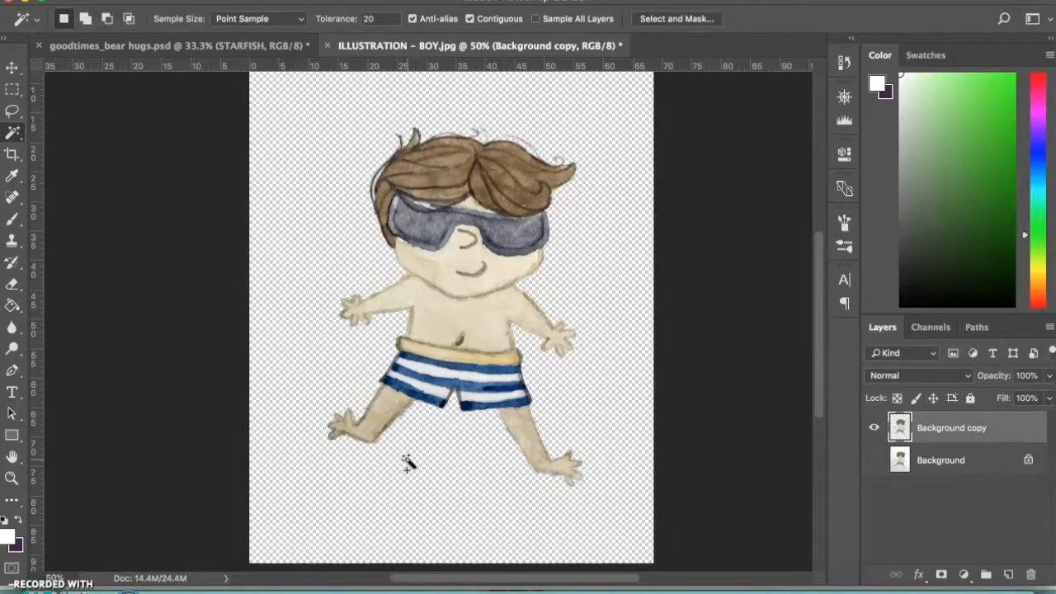
{"action": "scroll", "coordinate": [408, 464], "scroll_direction": "down", "scroll_amount": 4}
{"action": "scroll", "coordinate": [408, 464], "scroll_direction": "up", "scroll_amount": 5}
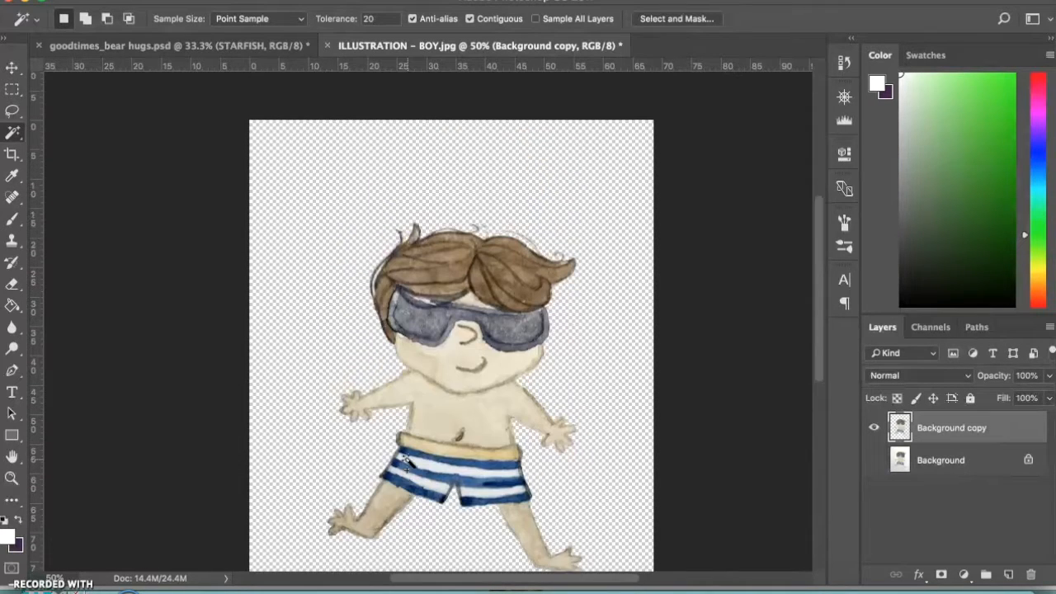
Add a blank layer between Background and Background copy and fill it with white using the Paint Bucket
{"action": "left_click", "coordinate": [953, 463]}
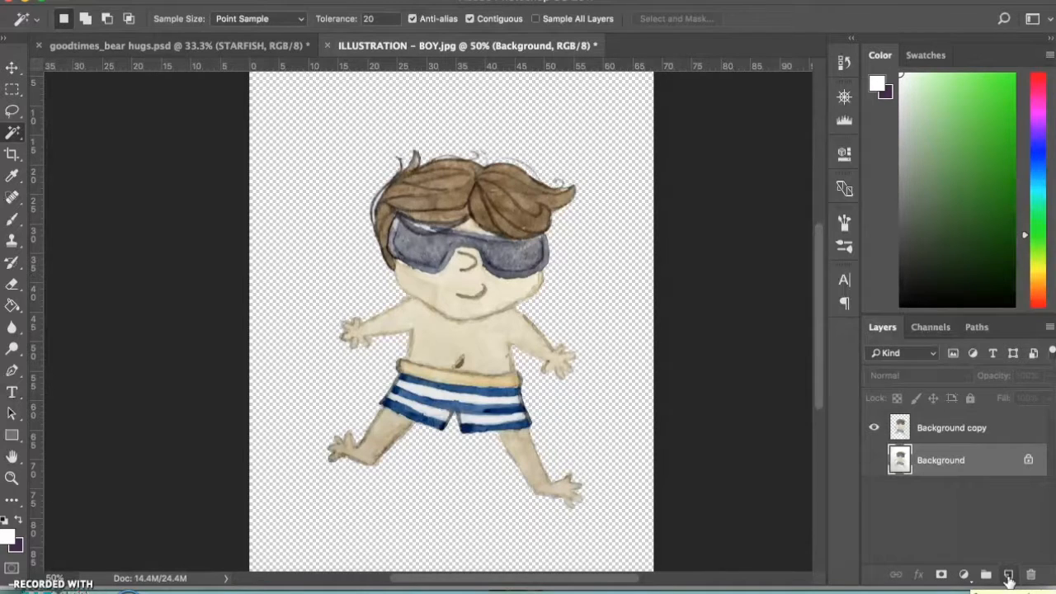
{"action": "left_click", "coordinate": [1008, 576]}
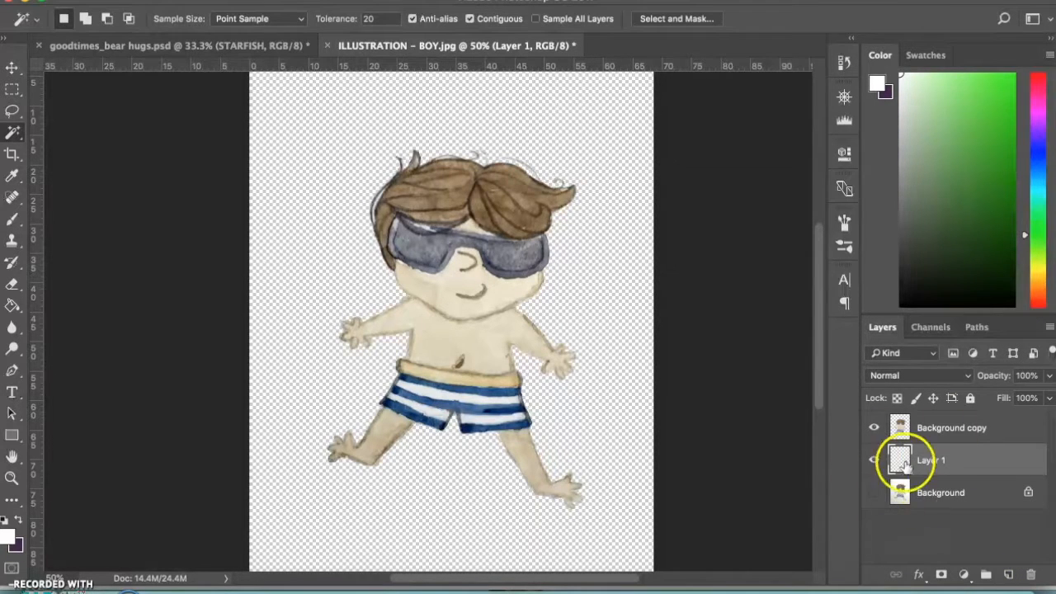
{"action": "left_click", "coordinate": [12, 307]}
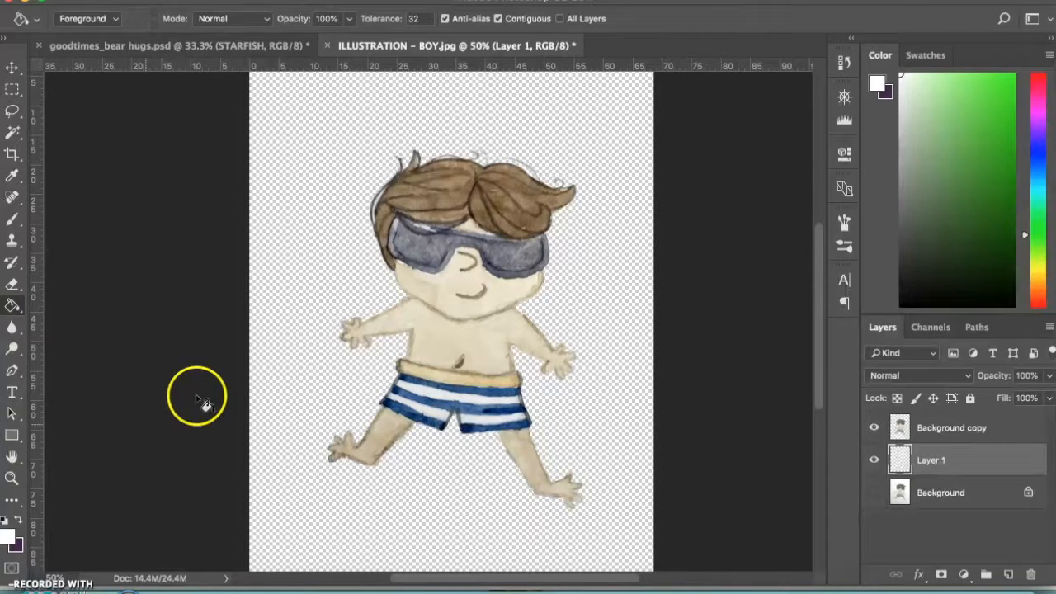
{"action": "left_click", "coordinate": [878, 84]}
{"action": "left_click_drag", "start_coordinate": [385, 229], "coordinate": [307, 146]}
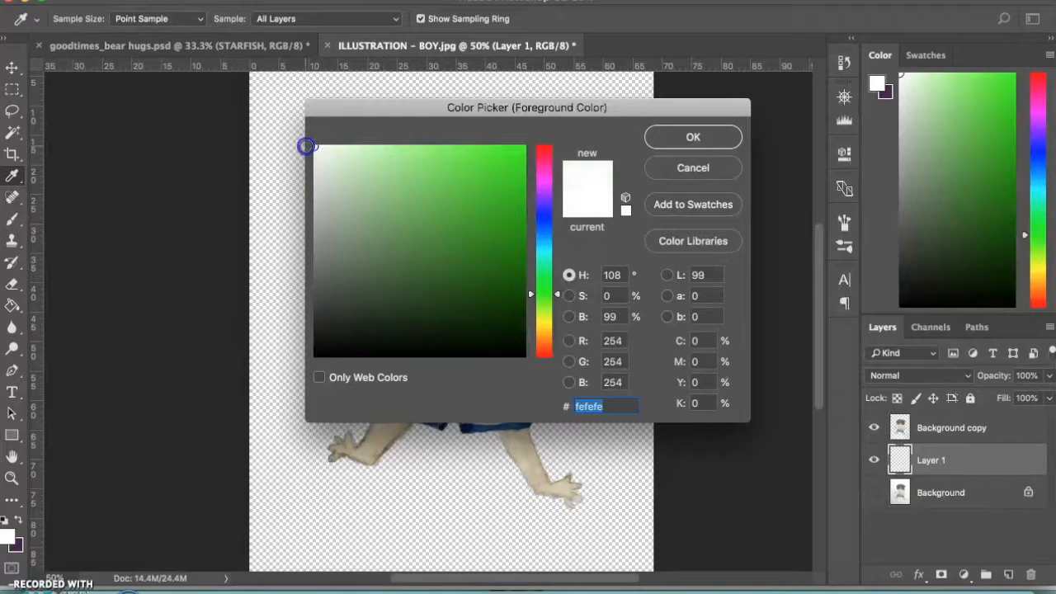
{"action": "key", "text": "Return"}
{"action": "key", "text": "g"}
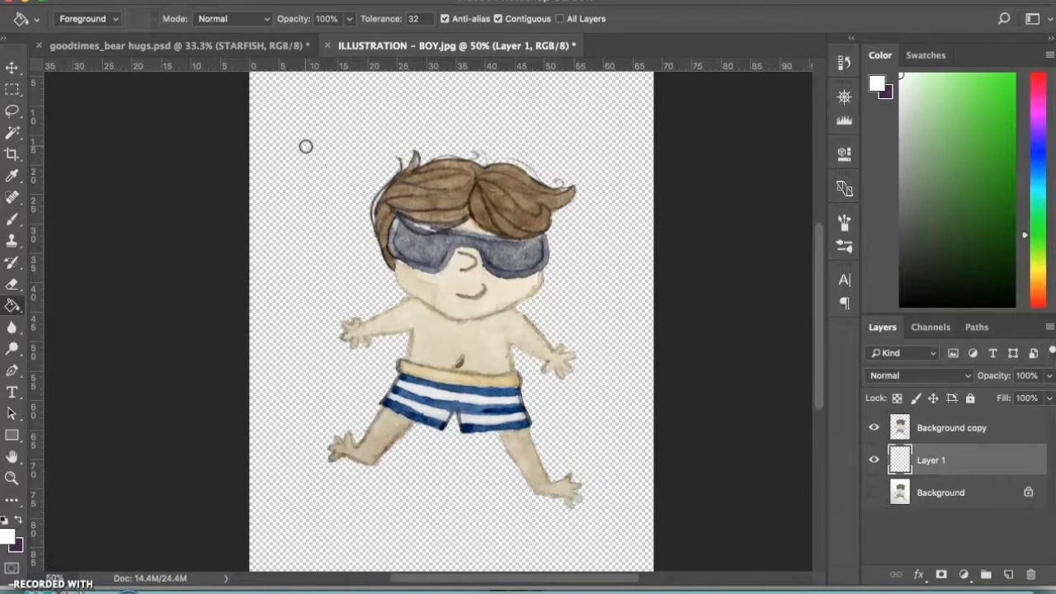
{"action": "left_click", "coordinate": [295, 267]}
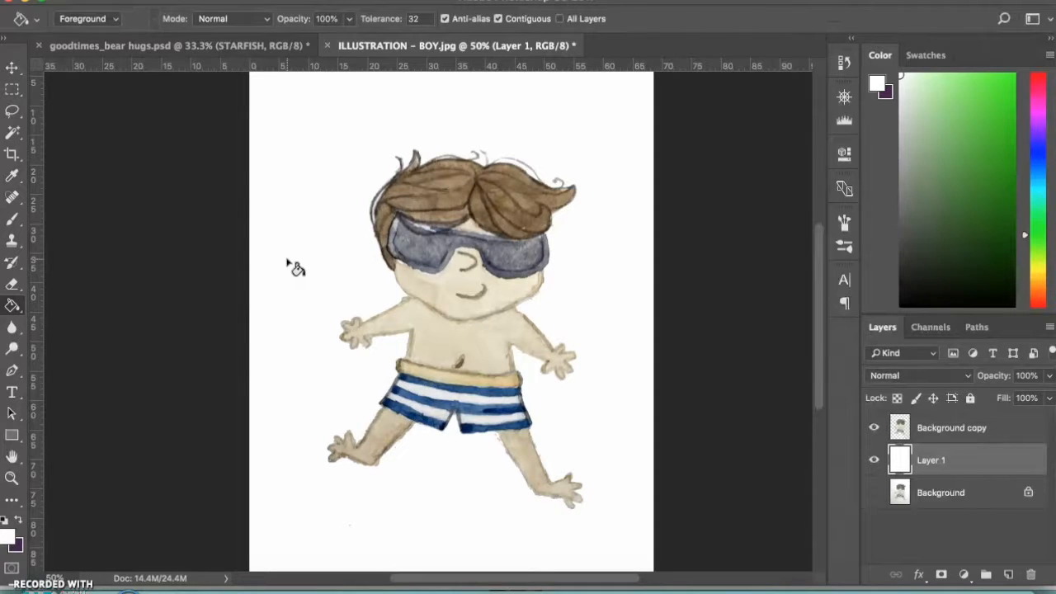
Examine the cut-out boy and the surrounding white background for leftover specks and rough edges
{"action": "scroll", "coordinate": [287, 262], "scroll_direction": "up", "scroll_amount": 4}
{"action": "scroll", "coordinate": [287, 263], "scroll_direction": "down", "scroll_amount": 9}
{"action": "scroll", "coordinate": [287, 263], "scroll_direction": "left", "scroll_amount": 4}
{"action": "scroll", "coordinate": [287, 263], "scroll_direction": "right", "scroll_amount": 3}
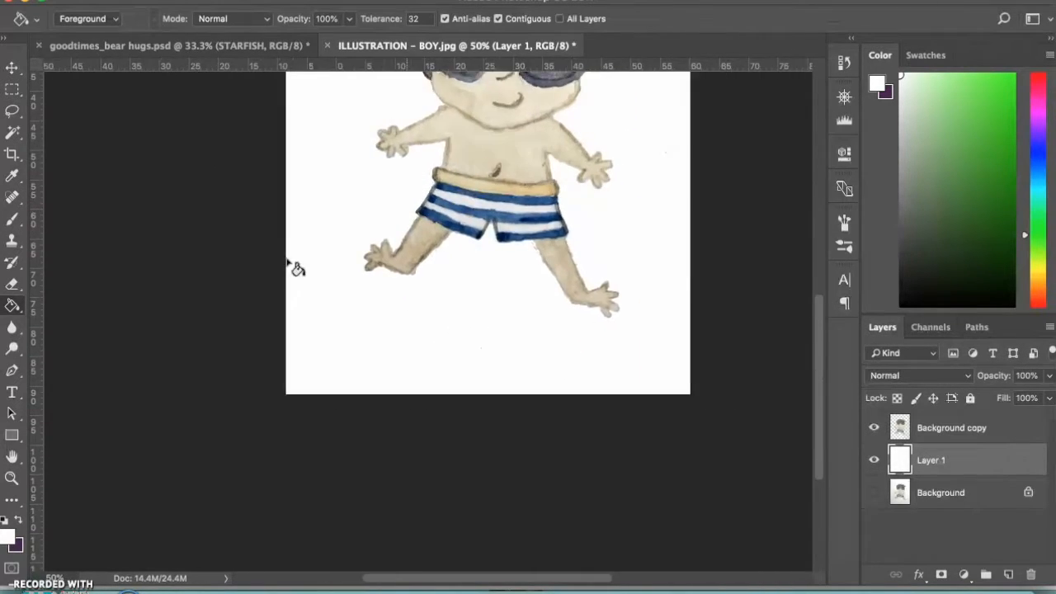
{"action": "scroll", "coordinate": [288, 263], "scroll_direction": "up", "scroll_amount": 5}
{"action": "scroll", "coordinate": [288, 262], "scroll_direction": "right", "scroll_amount": 3}
{"action": "scroll", "coordinate": [288, 262], "scroll_direction": "left", "scroll_amount": 2}
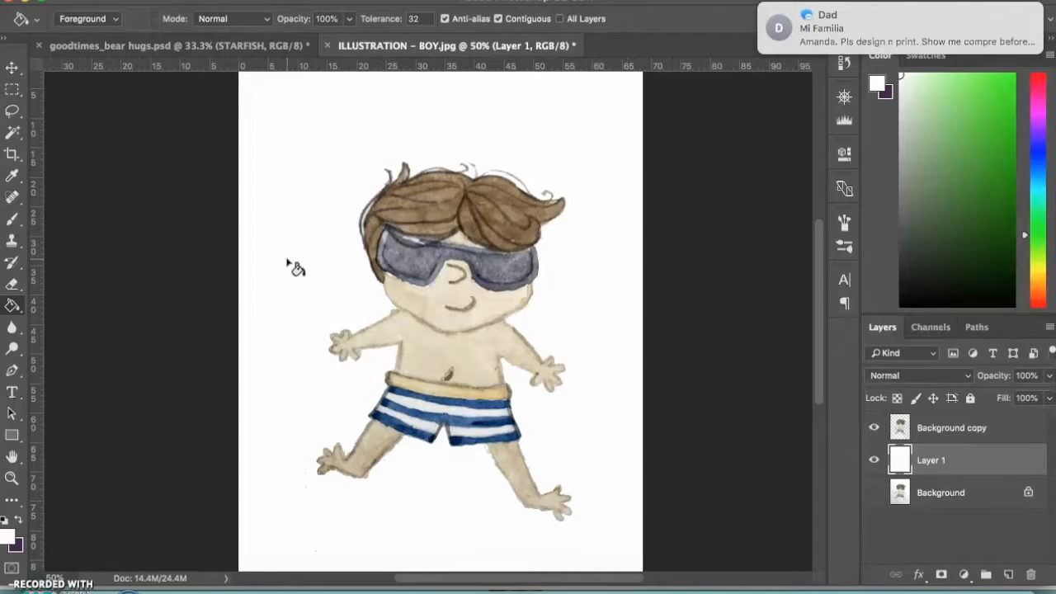
{"action": "scroll", "coordinate": [288, 263], "scroll_direction": "left", "scroll_amount": 1}
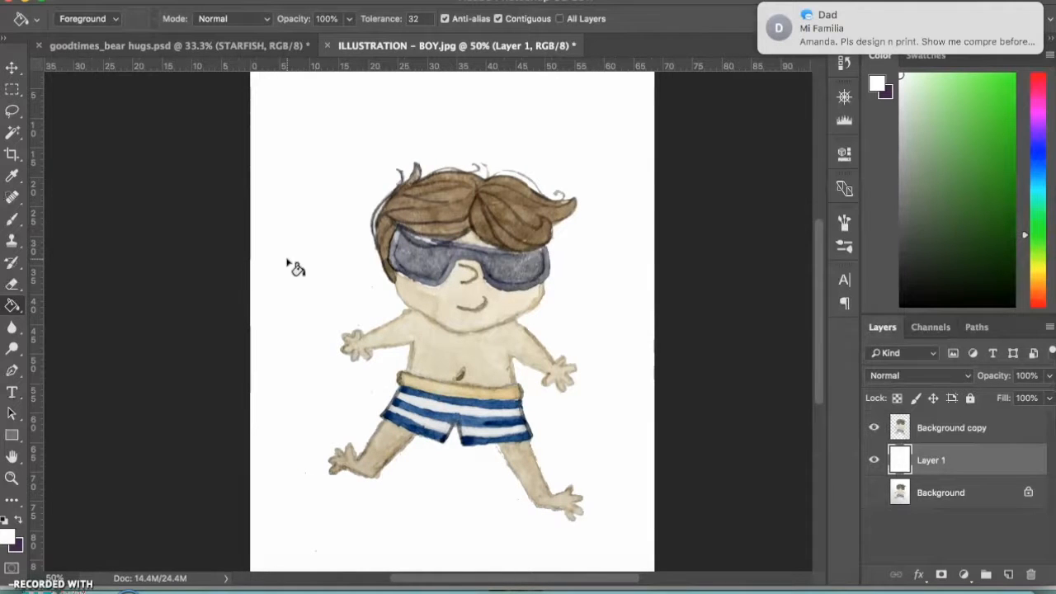
Trace the shorts' hem above the boy's right-hand-side leg with a Pen tool path, from just inside the leg to beyond the outer corner
{"action": "key", "text": "p"}
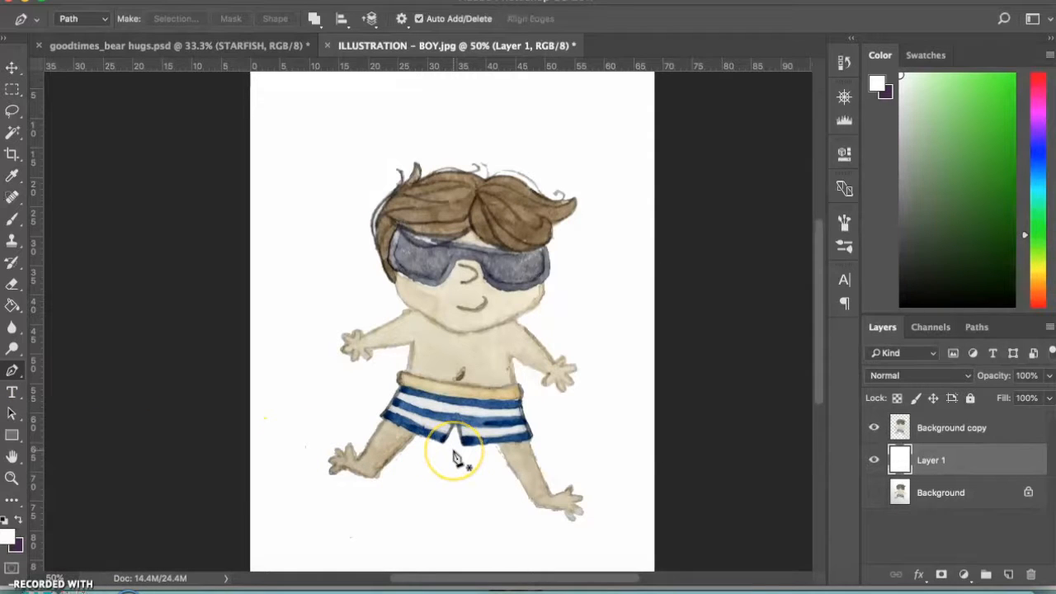
{"action": "key", "text": "ctrl+plus"}
{"action": "key", "text": "ctrl+plus"}
{"action": "key", "text": "ctrl+plus"}
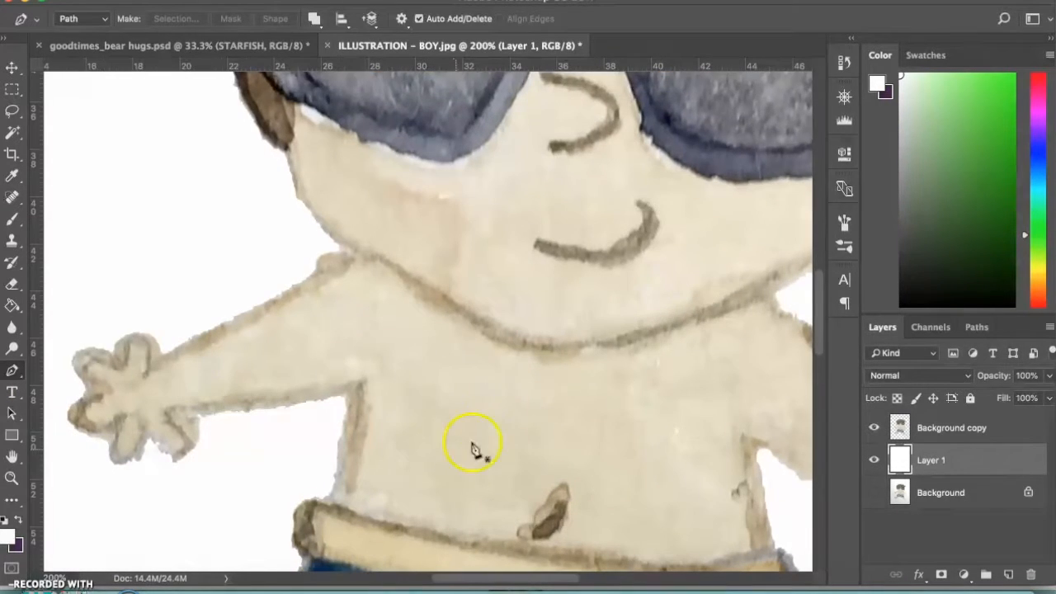
{"action": "scroll", "coordinate": [556, 382], "scroll_direction": "down", "scroll_amount": 10}
{"action": "scroll", "coordinate": [556, 382], "scroll_direction": "right", "scroll_amount": 3}
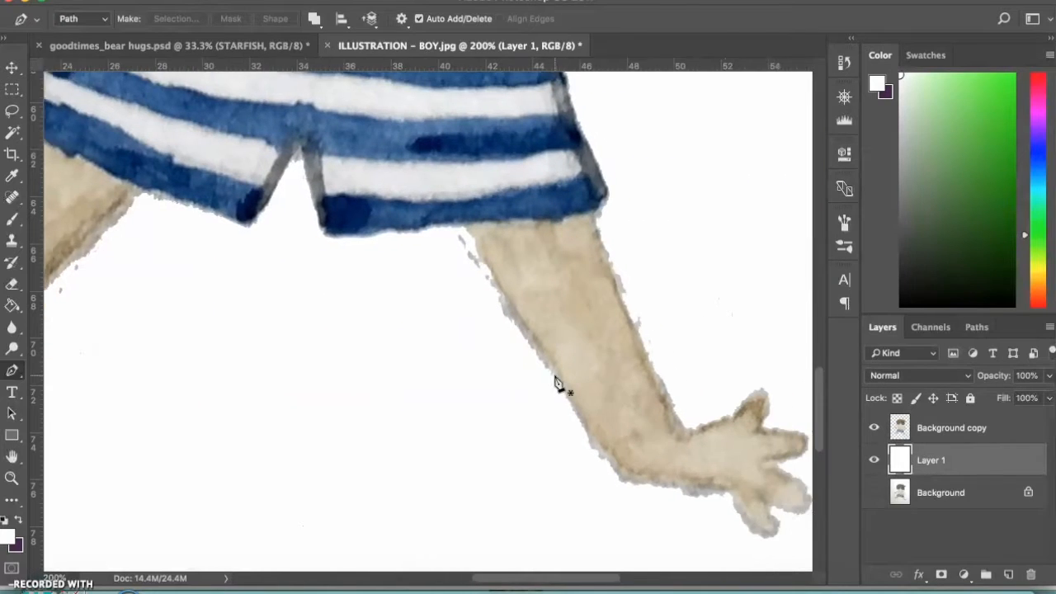
{"action": "scroll", "coordinate": [556, 380], "scroll_direction": "right", "scroll_amount": 3}
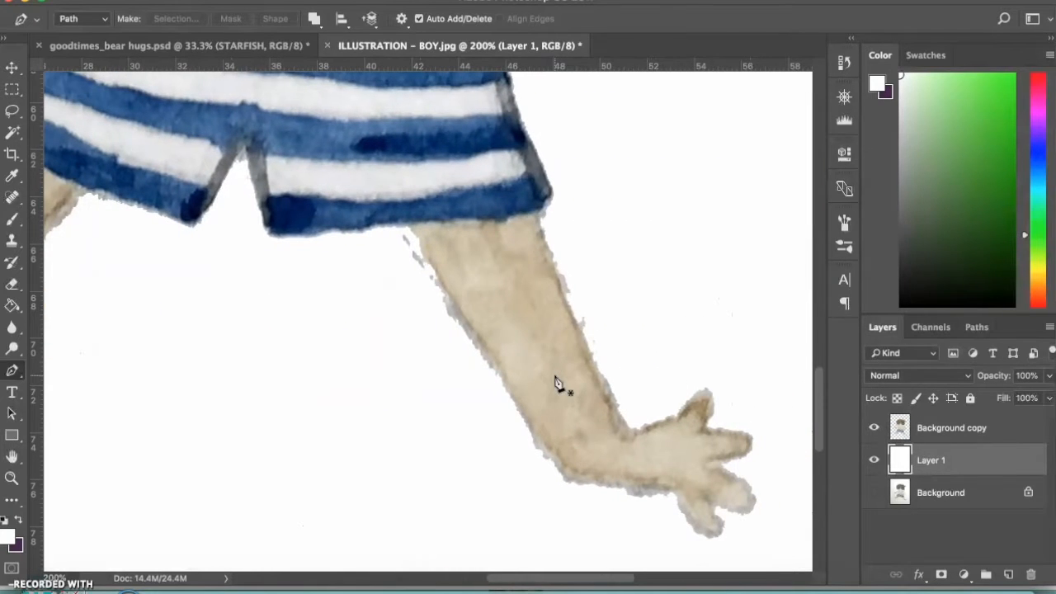
{"action": "left_click", "coordinate": [378, 228]}
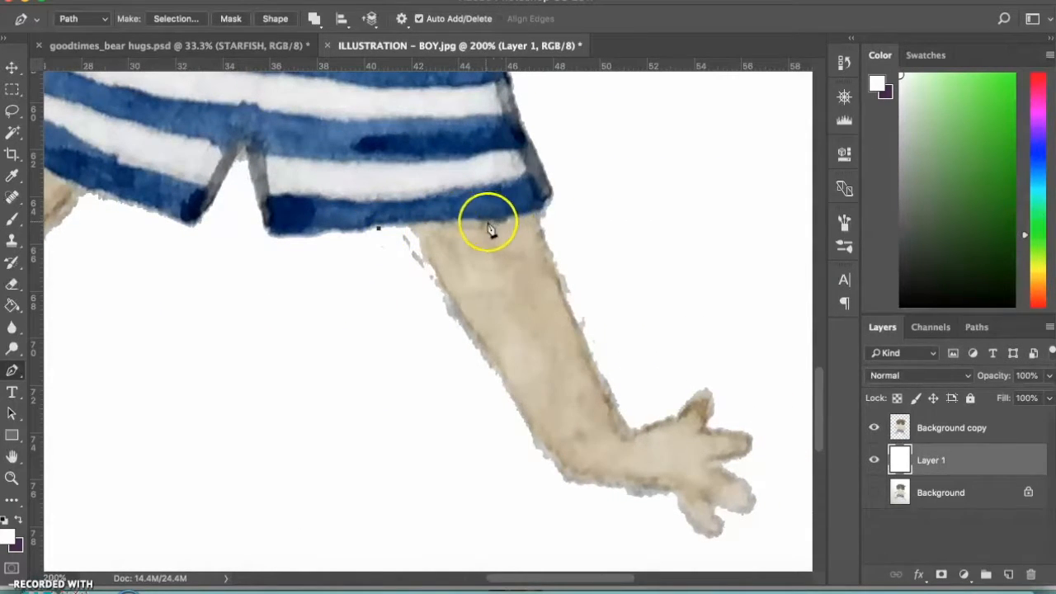
{"action": "left_click", "coordinate": [439, 222]}
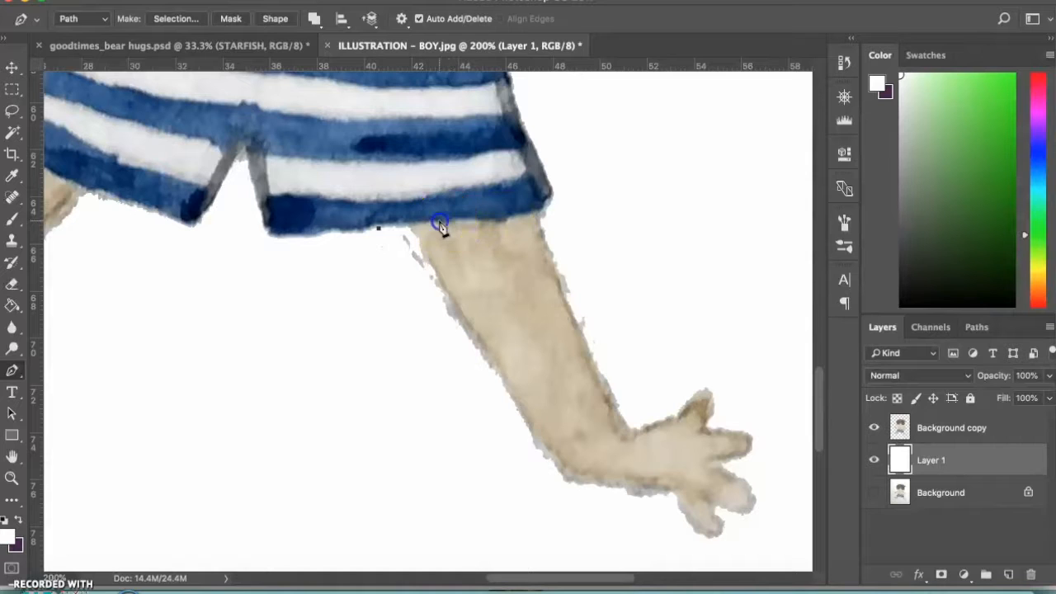
{"action": "left_click", "coordinate": [496, 222]}
{"action": "left_click", "coordinate": [537, 213]}
{"action": "left_click", "coordinate": [565, 206]}
Continue the path loosely around the leg and foot through the white area and close it at its starting point
{"action": "left_click", "coordinate": [704, 217]}
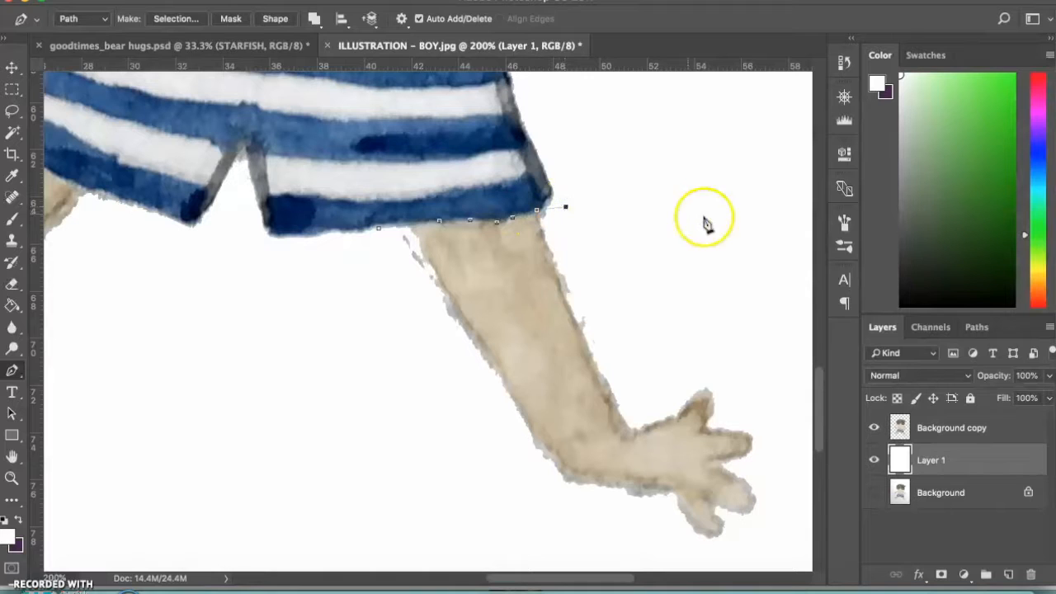
{"action": "key", "text": "ctrl+minus"}
{"action": "key", "text": "ctrl+minus"}
{"action": "left_click", "coordinate": [566, 373]}
{"action": "left_click", "coordinate": [540, 424]}
{"action": "left_click", "coordinate": [453, 406]}
{"action": "left_click", "coordinate": [421, 337]}
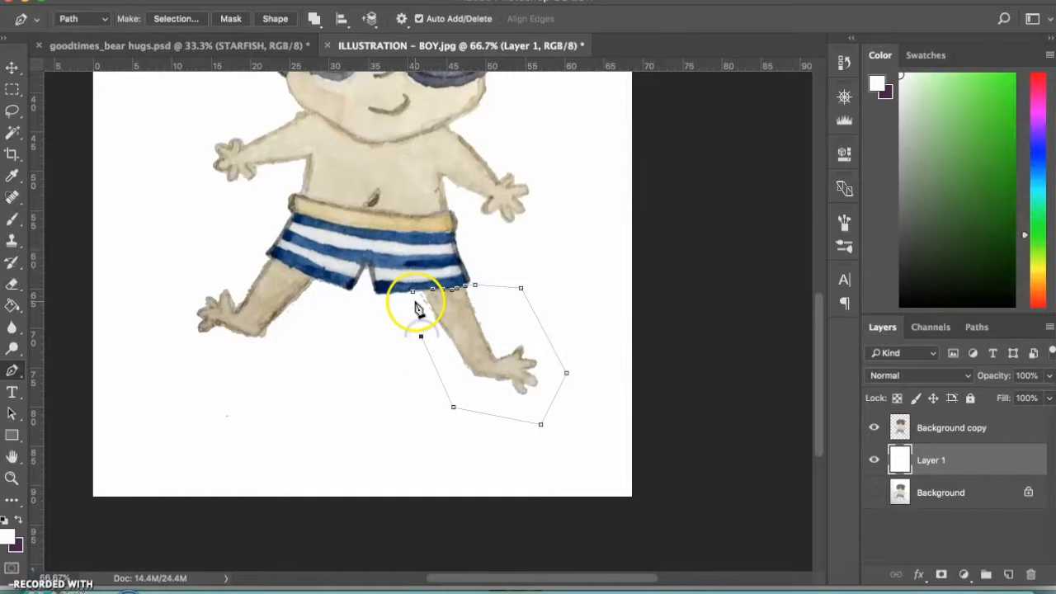
{"action": "left_click", "coordinate": [413, 292]}
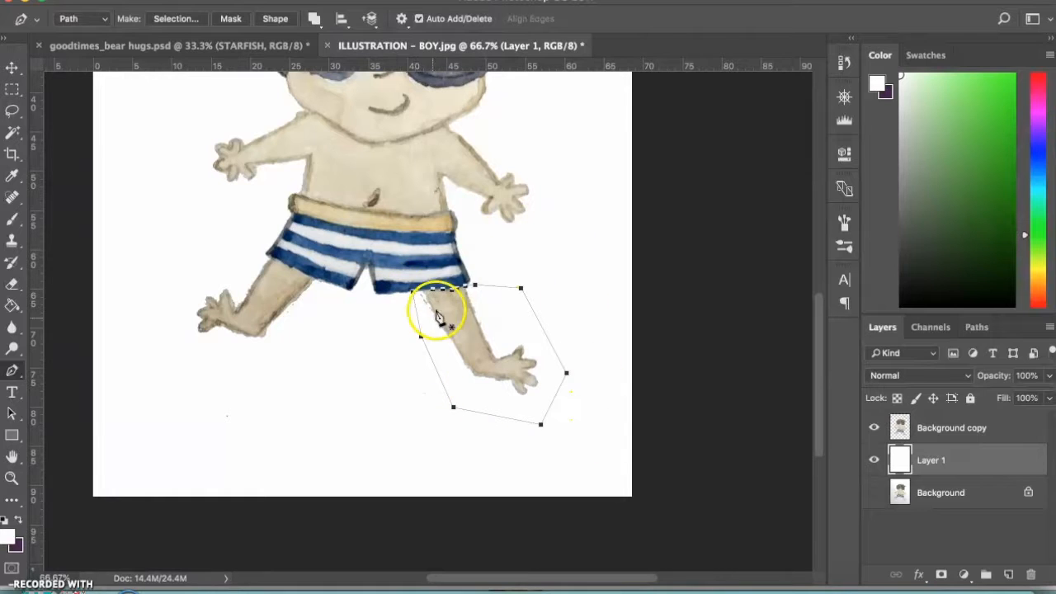
{"action": "left_click", "coordinate": [414, 296]}
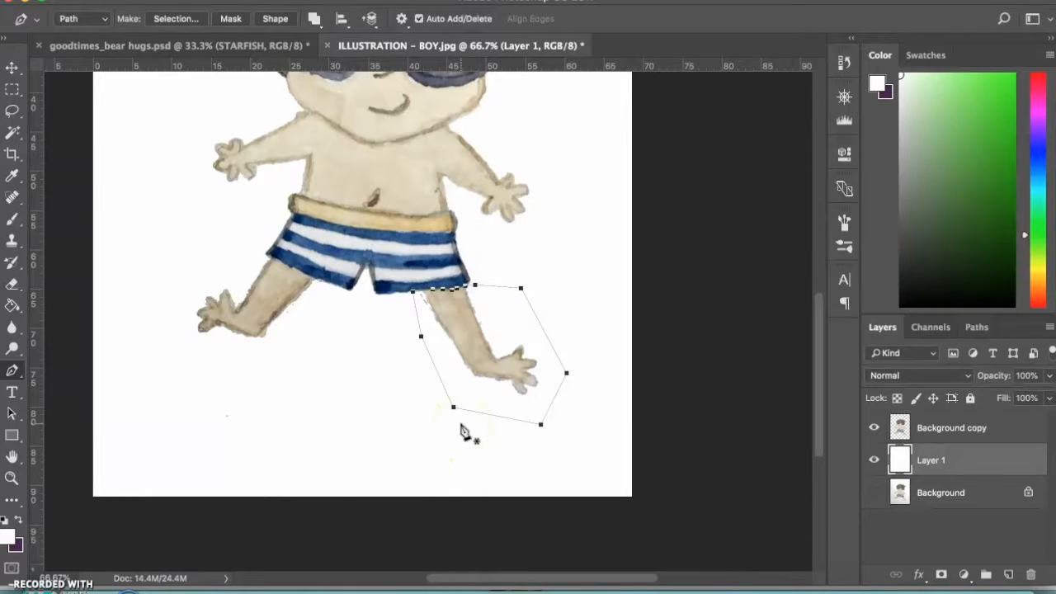
Convert the closed leg path into a new anti-aliased selection with a feather radius of 0 pixels
{"action": "right_click", "coordinate": [462, 430]}
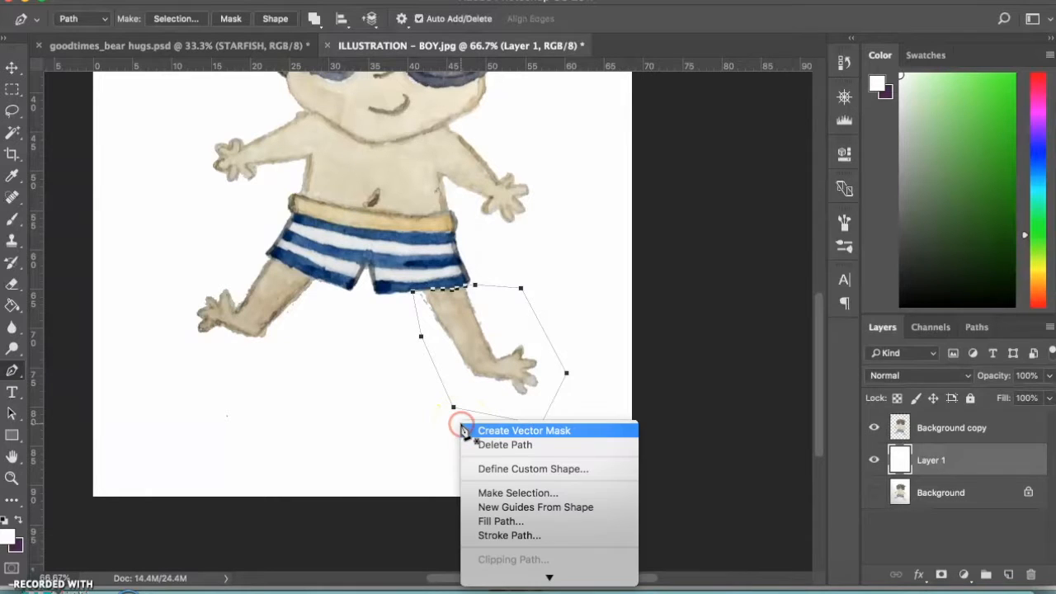
{"action": "left_click", "coordinate": [495, 493]}
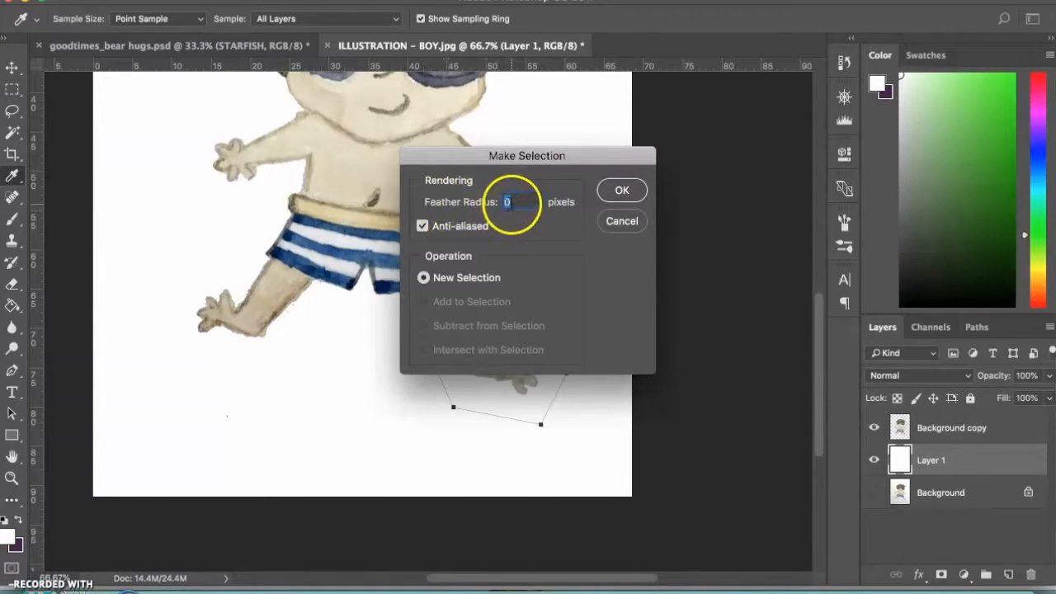
{"action": "left_click", "coordinate": [620, 190]}
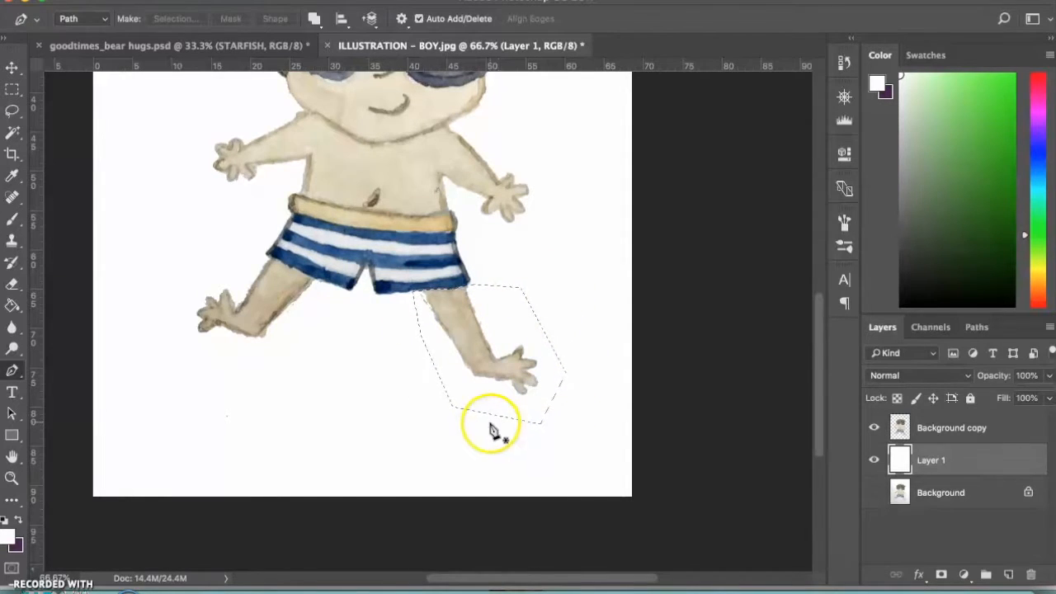
{"action": "key", "text": "super+plus"}
{"action": "left_click", "coordinate": [415, 337]}
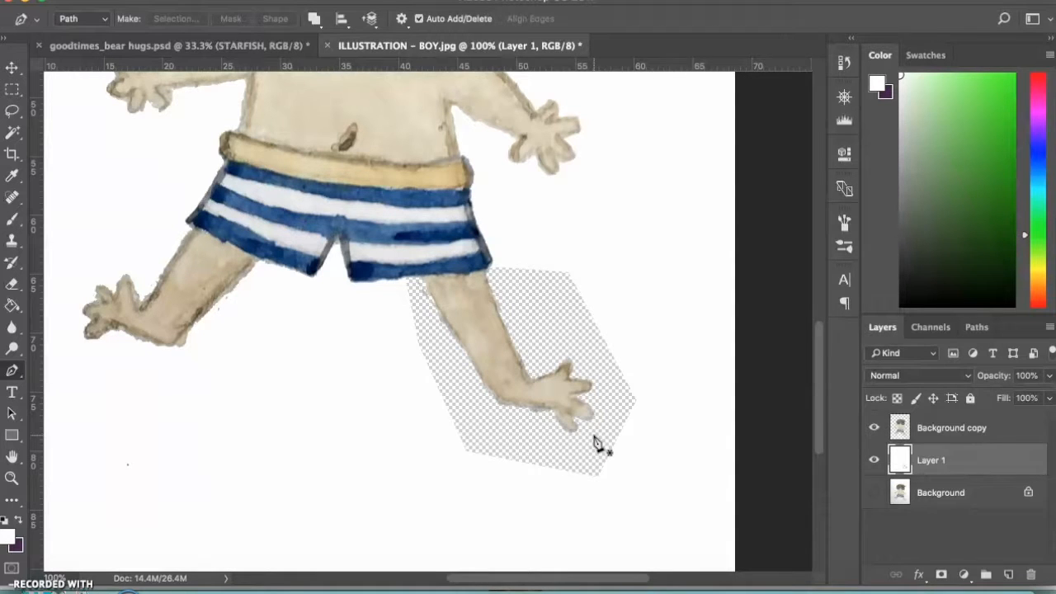
{"action": "key", "text": "alt+BackSpace"}
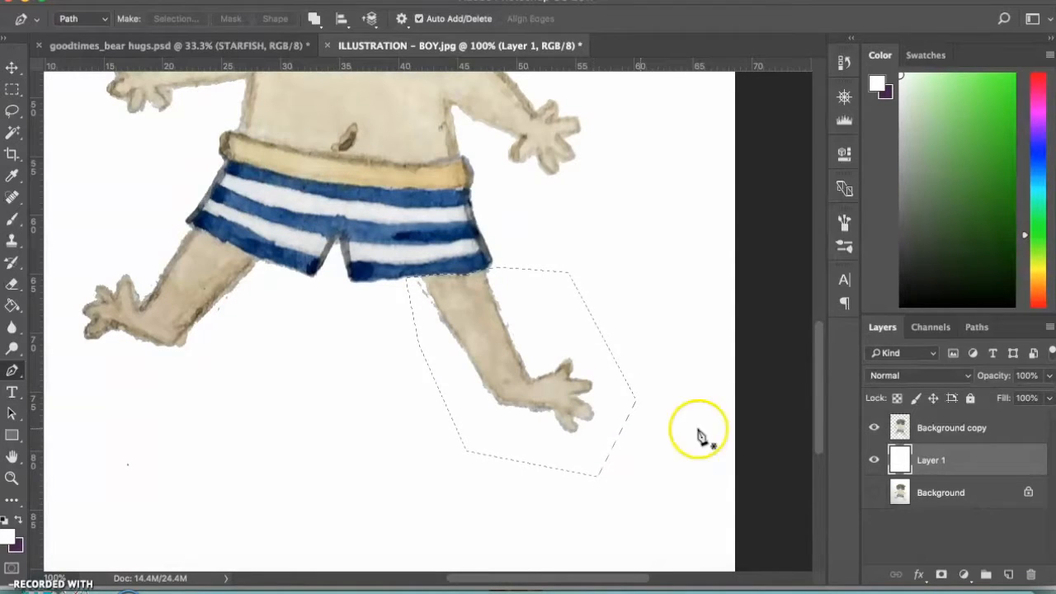
Make the Background copy layer active and rename it "boy"
{"action": "left_click", "coordinate": [950, 461]}
{"action": "left_click", "coordinate": [940, 434]}
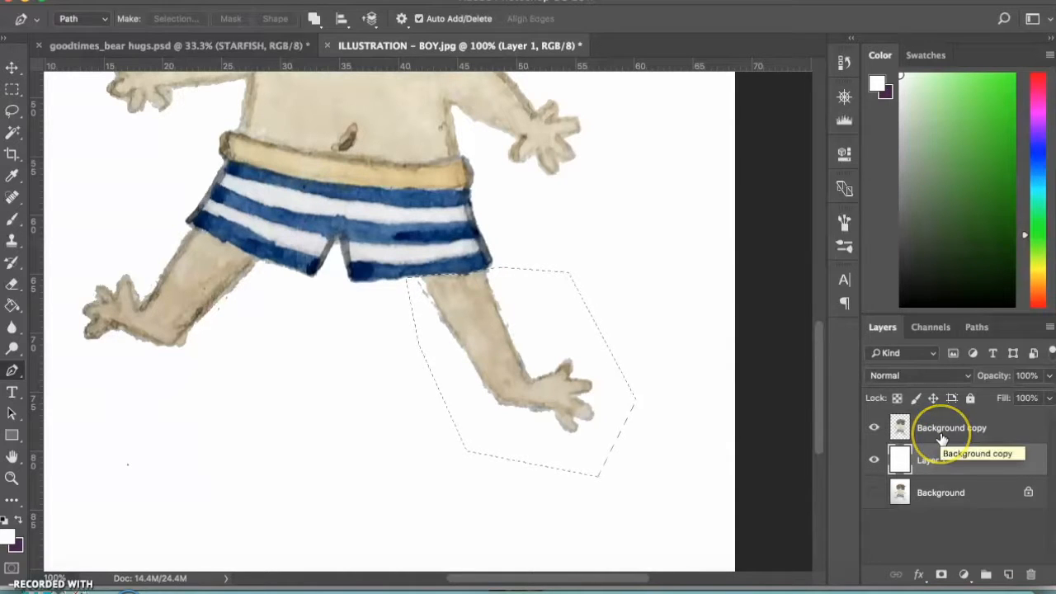
{"action": "left_click", "coordinate": [943, 434]}
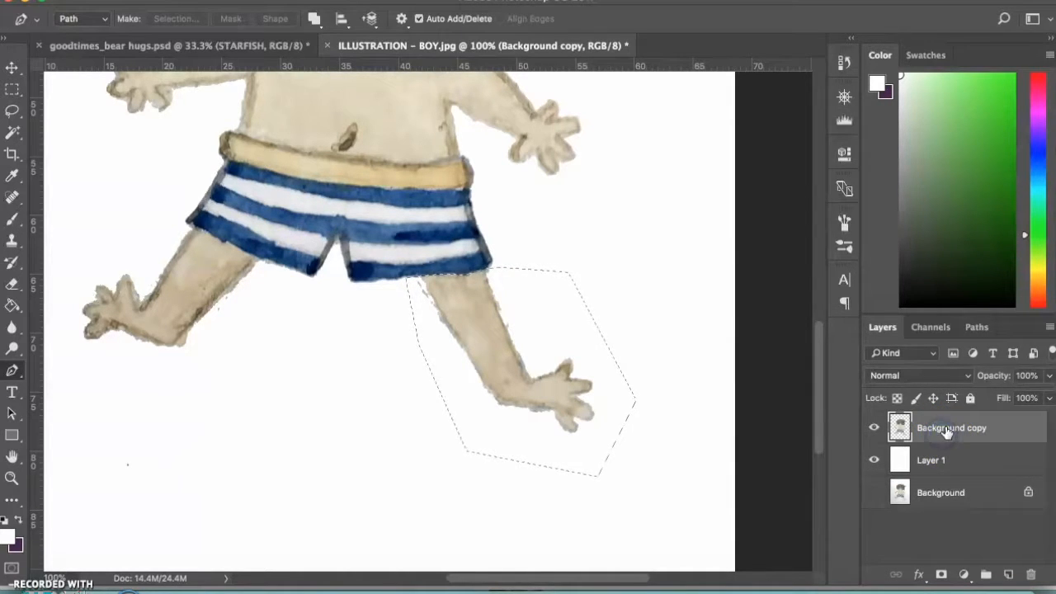
{"action": "double_click", "coordinate": [949, 427]}
{"action": "type", "text": "boy"}
{"action": "key", "text": "Return"}
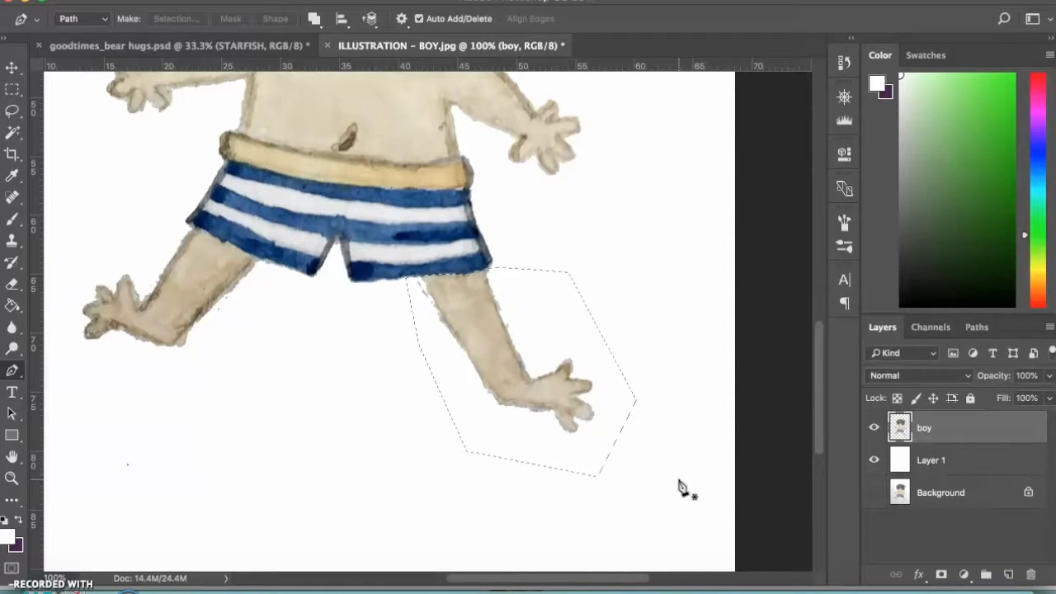
Cut the selected leg from the boy layer, paste it onto its own layer and move it back below the shorts, slightly overlapping the hem
{"action": "key", "text": "ctrl+x"}
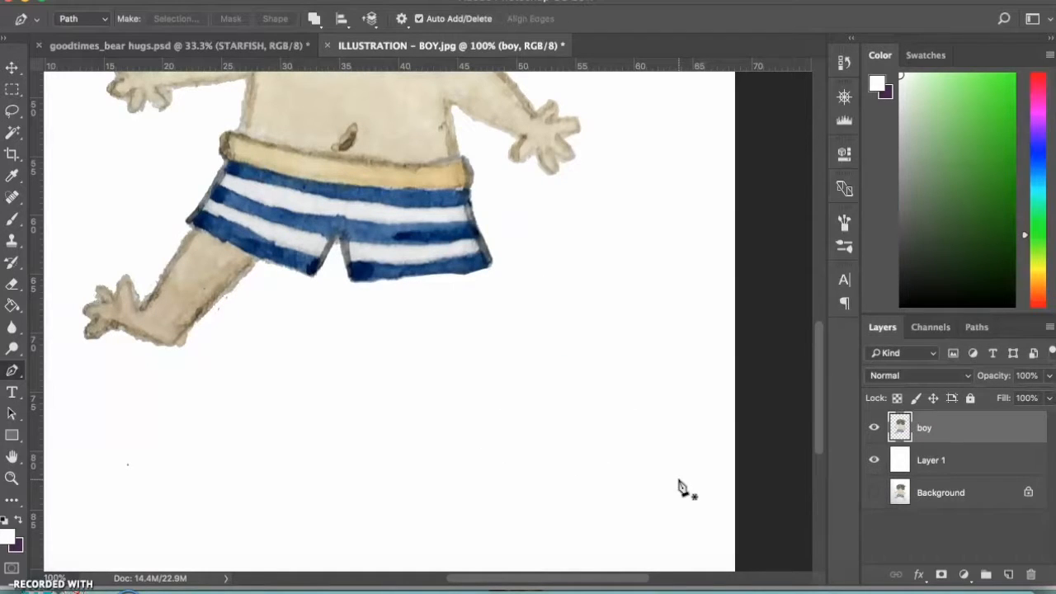
{"action": "key", "text": "ctrl+v"}
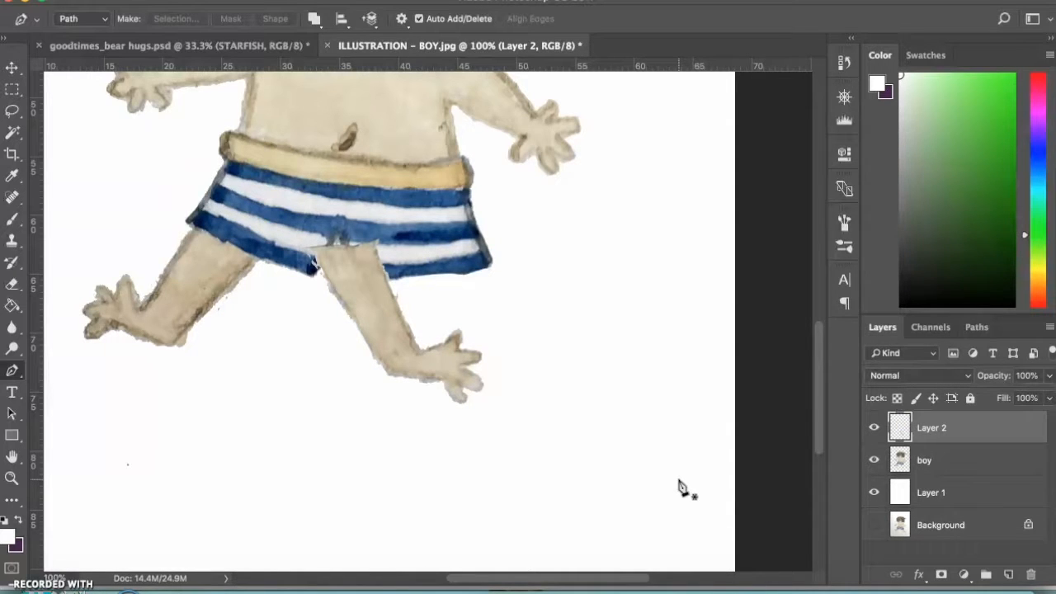
{"action": "key", "text": "v"}
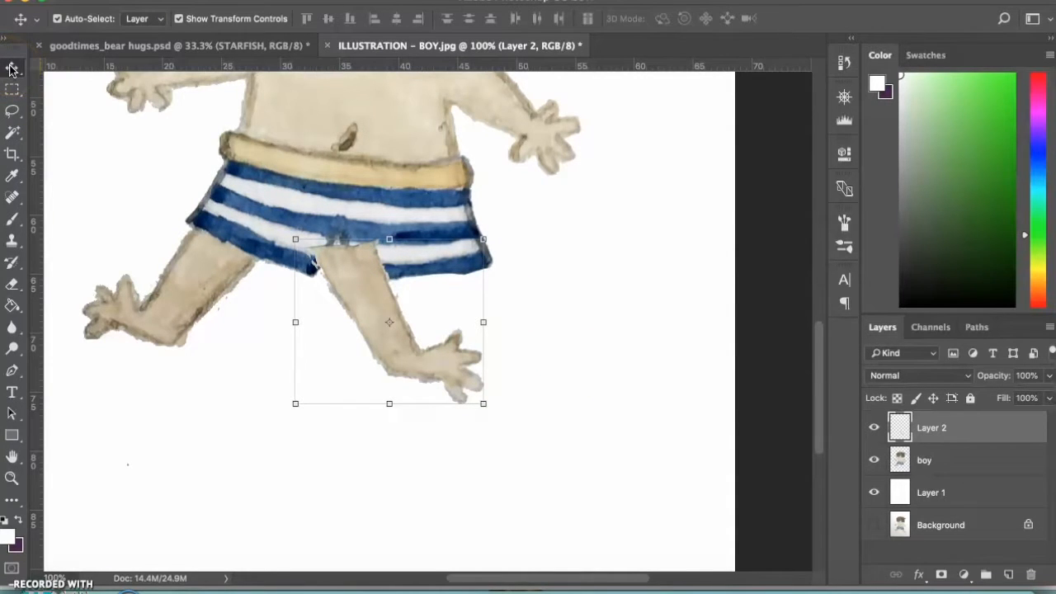
{"action": "left_click_drag", "start_coordinate": [373, 306], "coordinate": [474, 310]}
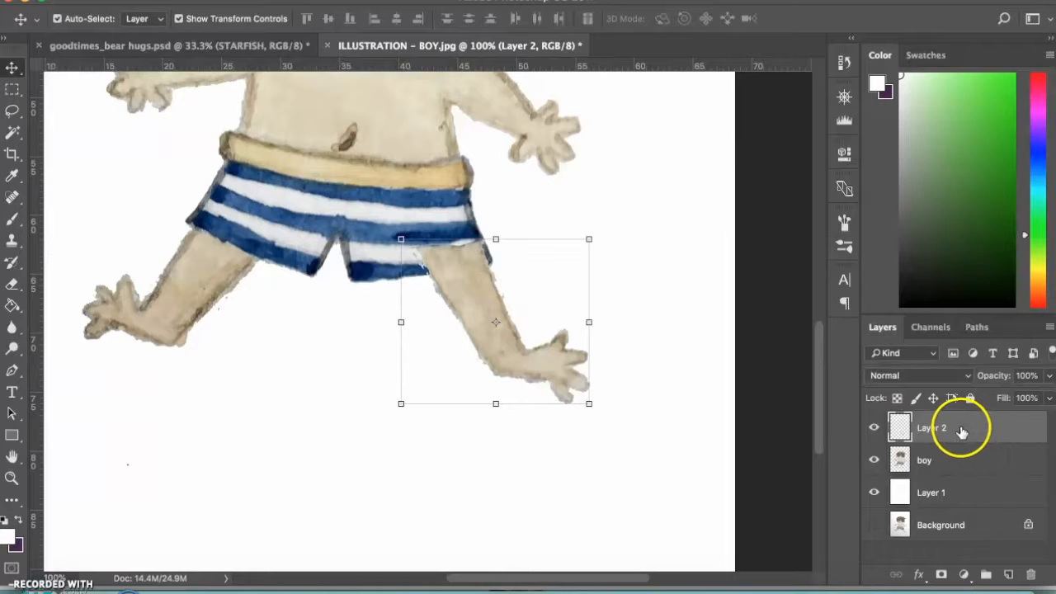
Rename the pasted layer "leg" and place it below the boy layer so the leg sits behind the shorts
{"action": "double_click", "coordinate": [931, 429]}
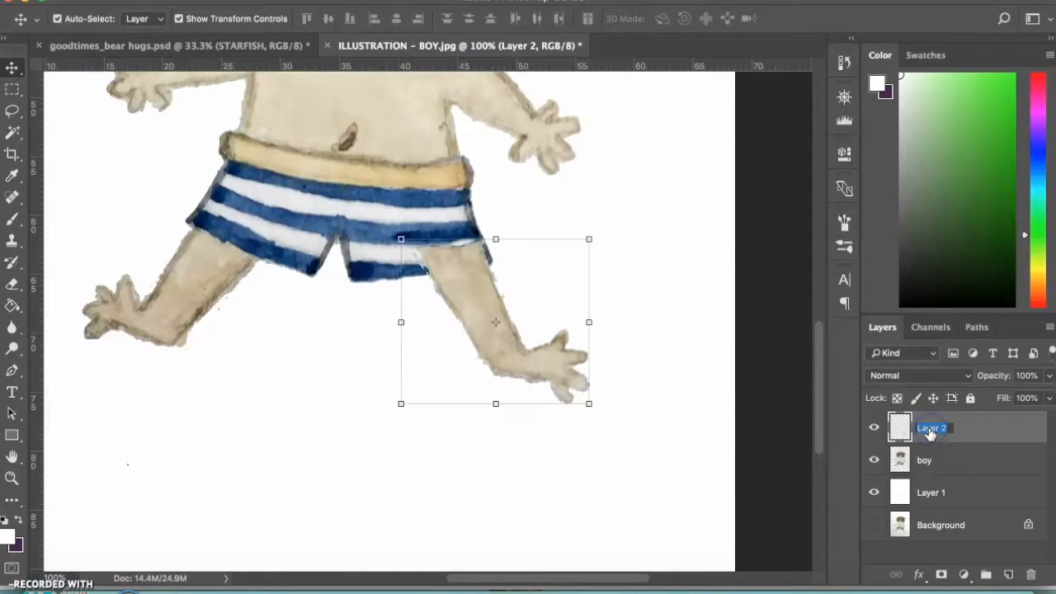
{"action": "type", "text": "leg"}
{"action": "key", "text": "Return"}
{"action": "left_click_drag", "start_coordinate": [955, 432], "coordinate": [960, 472]}
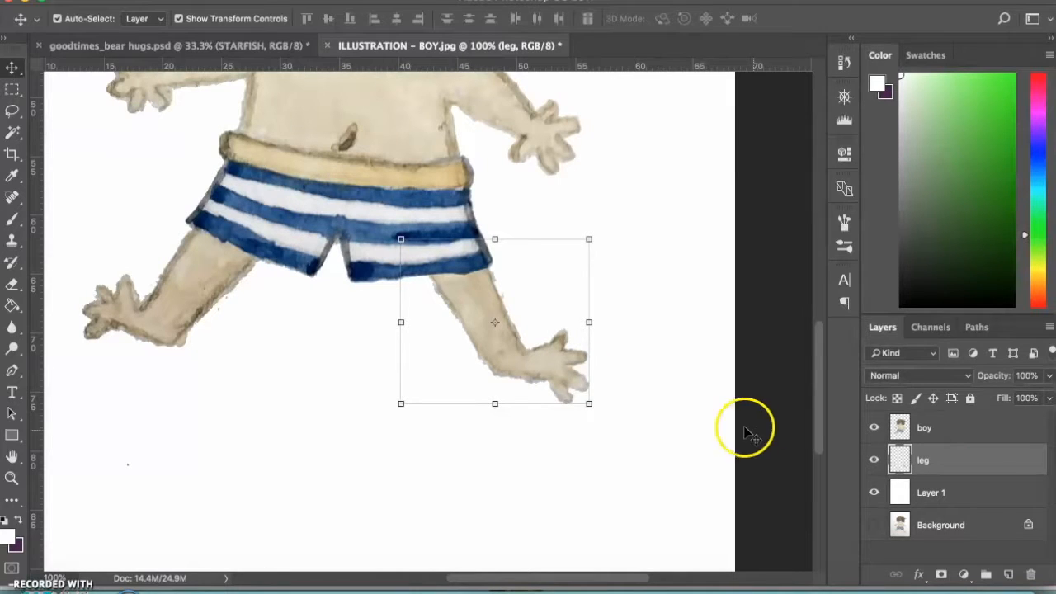
Shift the leg slightly up and inward to shorten it behind the shorts, and check the whole figure
{"action": "mouse_move", "coordinate": [548, 369]}
{"action": "left_mouse_down"}
{"action": "mouse_move", "coordinate": [533, 361]}
{"action": "mouse_move", "coordinate": [544, 358]}
{"action": "left_mouse_up"}
{"action": "left_click", "coordinate": [537, 353]}
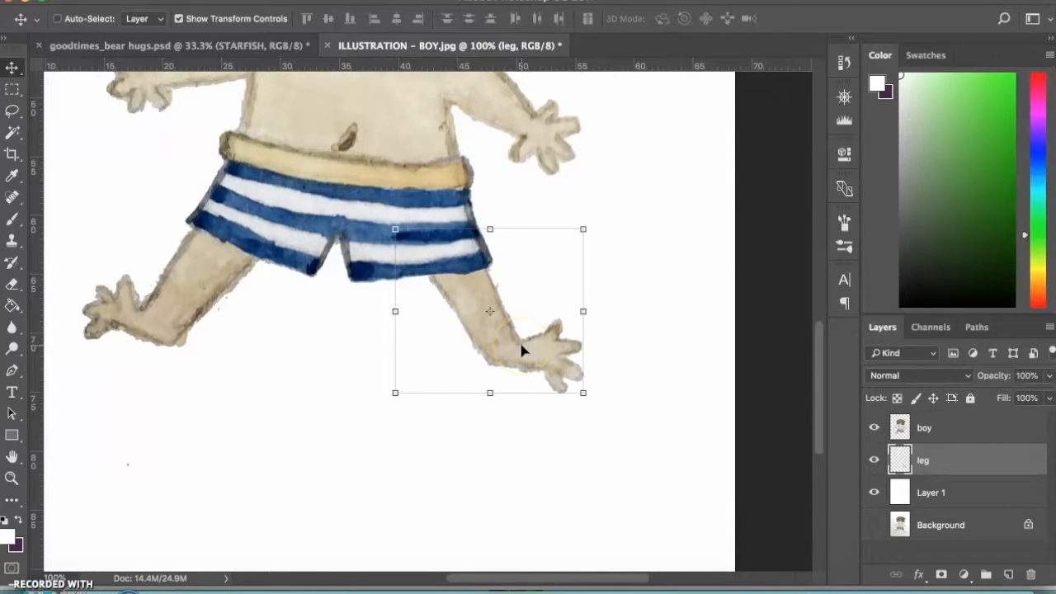
{"action": "key", "text": "ctrl+minus"}
{"action": "key", "text": "ctrl+minus"}
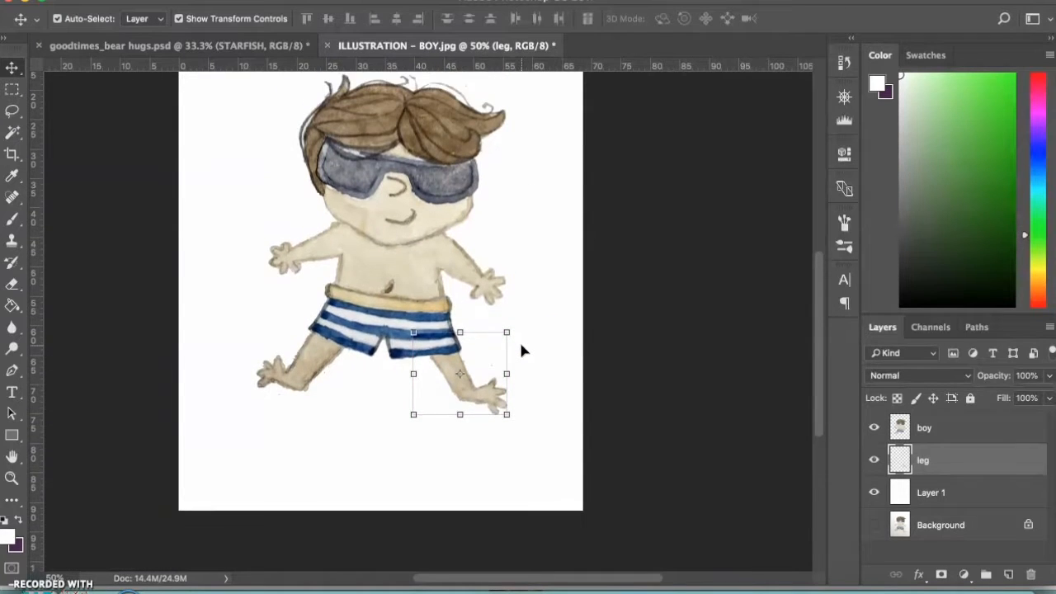
{"action": "scroll", "coordinate": [521, 350], "scroll_direction": "up", "scroll_amount": 3}
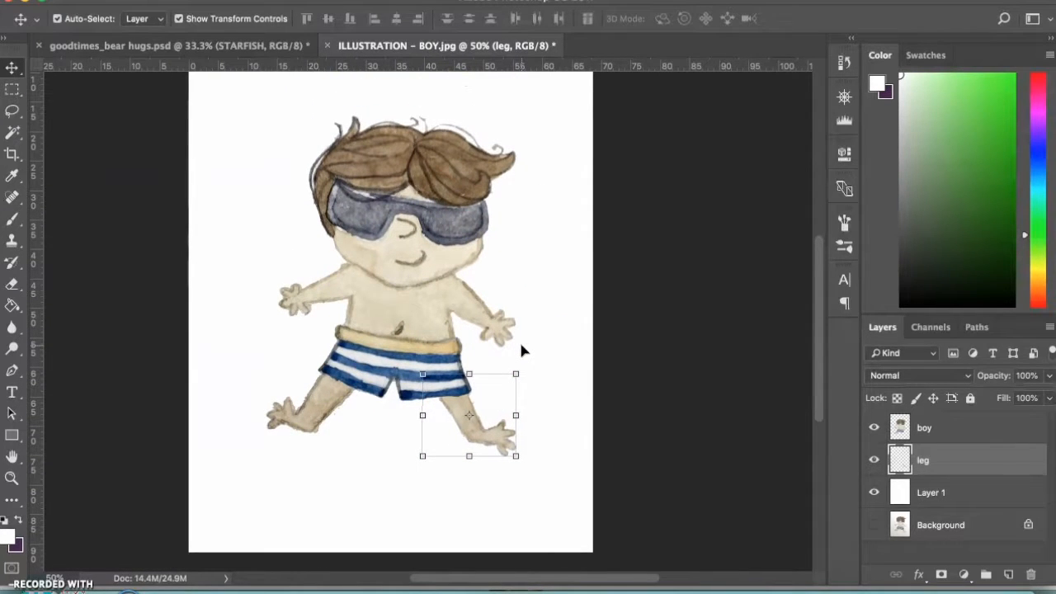
{"action": "left_click", "coordinate": [531, 376]}
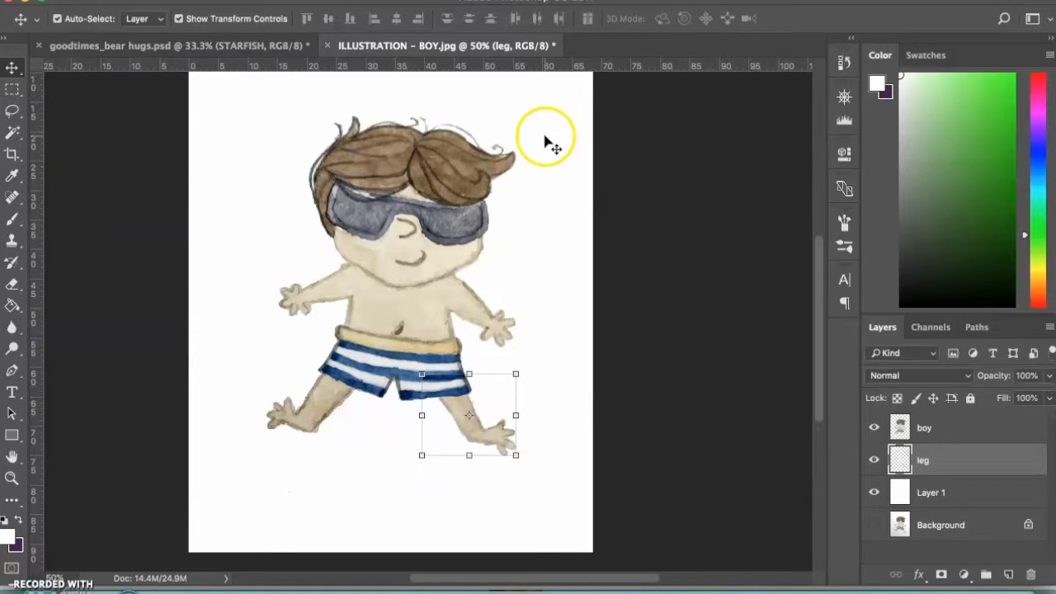
{"action": "left_click", "coordinate": [547, 313]}
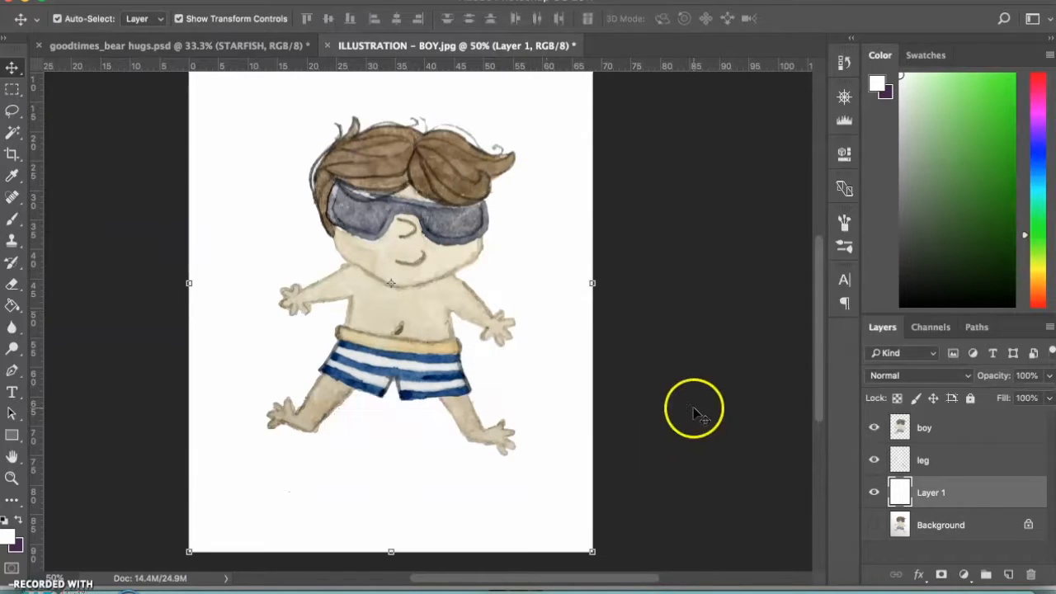
Select the boy and leg layers together and merge them into one layer
{"action": "left_click", "coordinate": [933, 454]}
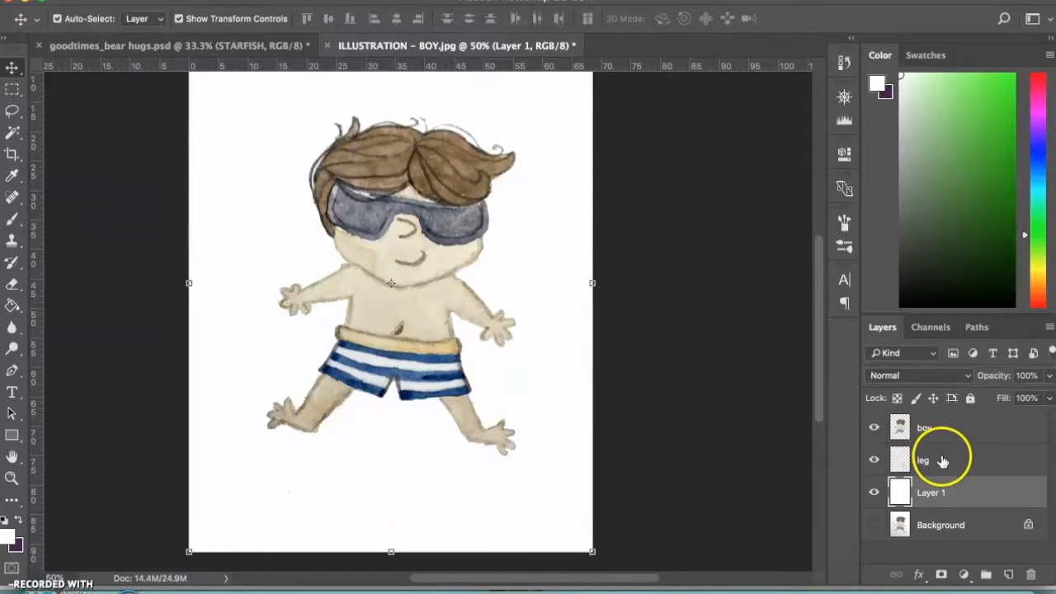
{"action": "left_click", "coordinate": [926, 429], "text": "shift"}
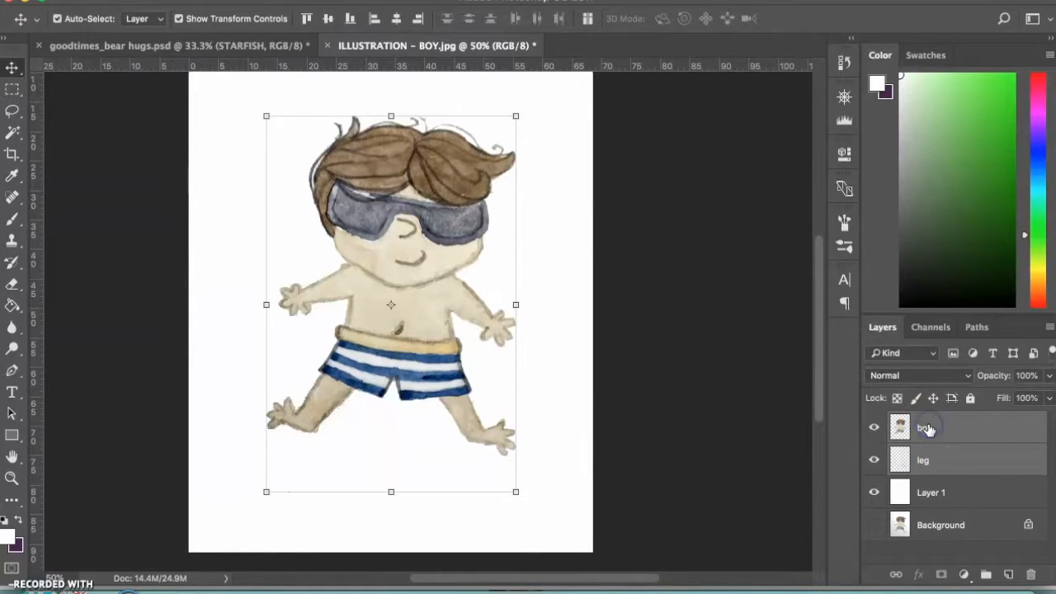
{"action": "left_click", "coordinate": [952, 467]}
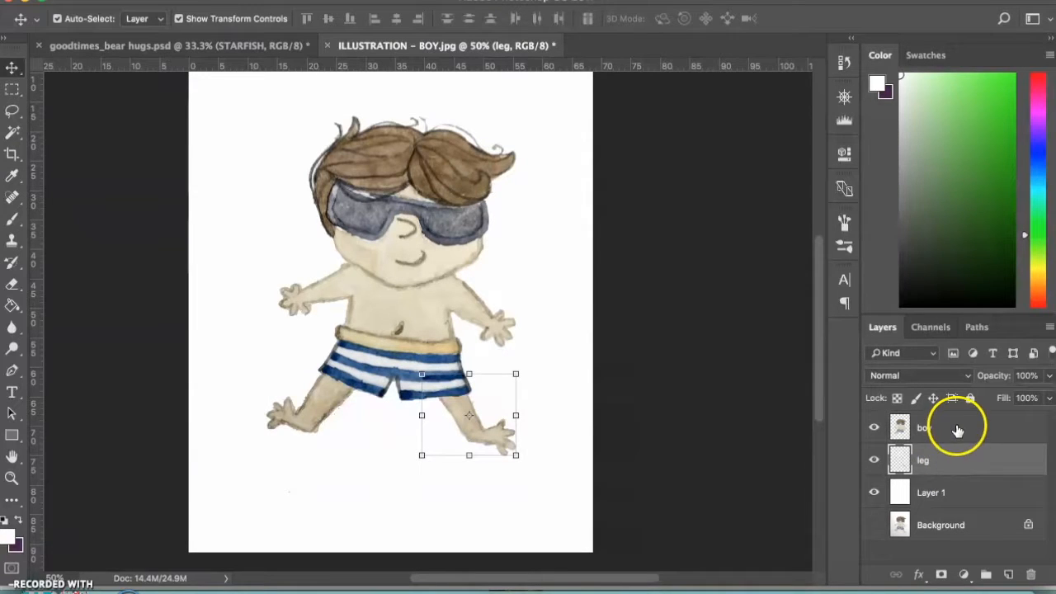
{"action": "left_click", "coordinate": [955, 431], "text": "shift"}
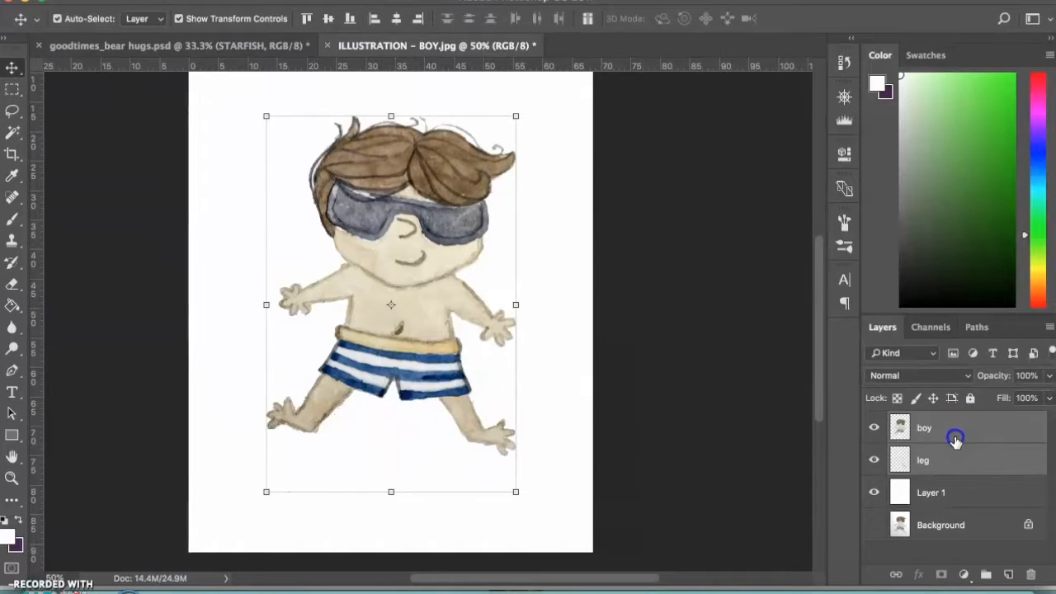
{"action": "left_click", "coordinate": [956, 461]}
{"action": "left_click", "coordinate": [947, 424], "text": "shift"}
{"action": "key", "text": "super+e"}
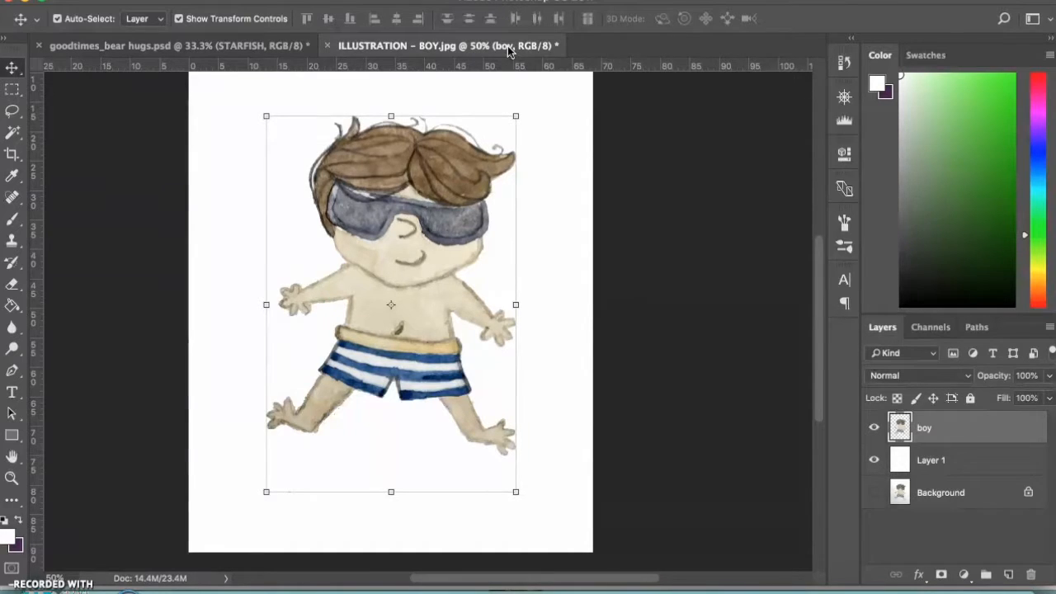
Float the ILLUSTRATION - BOY.jpg document in its own window and move it aside to reveal goodtimes_bear hugs.psd
{"action": "left_click_drag", "start_coordinate": [508, 45], "coordinate": [517, 87]}
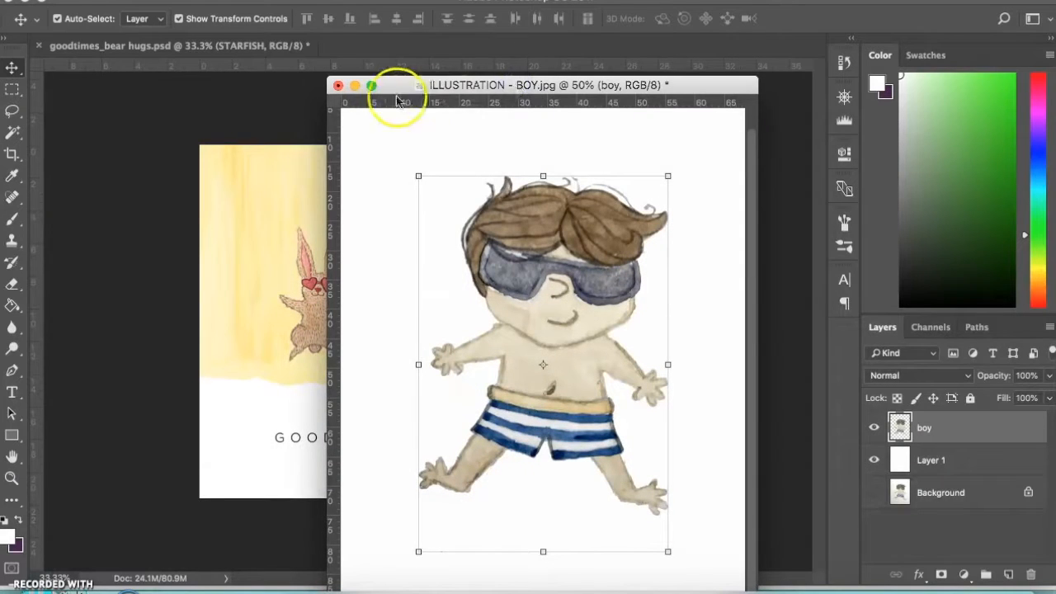
{"action": "left_click_drag", "start_coordinate": [389, 87], "coordinate": [558, 109]}
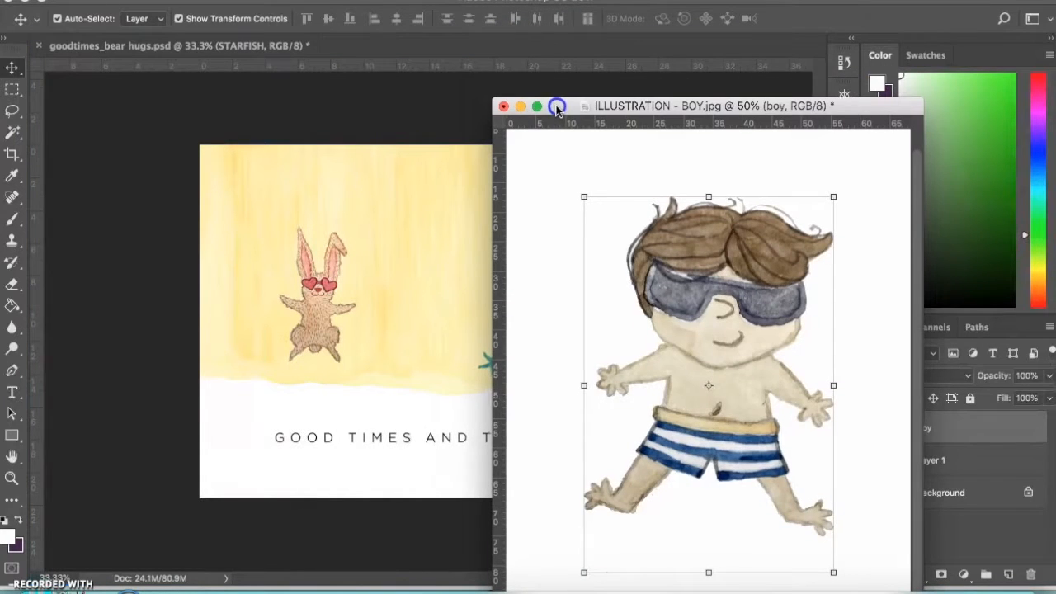
Shrink and move the boy's floating window so the card is exposed, and copy the boy into goodtimes_bear hugs.psd
{"action": "left_click_drag", "start_coordinate": [493, 100], "coordinate": [563, 216]}
{"action": "left_click_drag", "start_coordinate": [678, 225], "coordinate": [743, 107]}
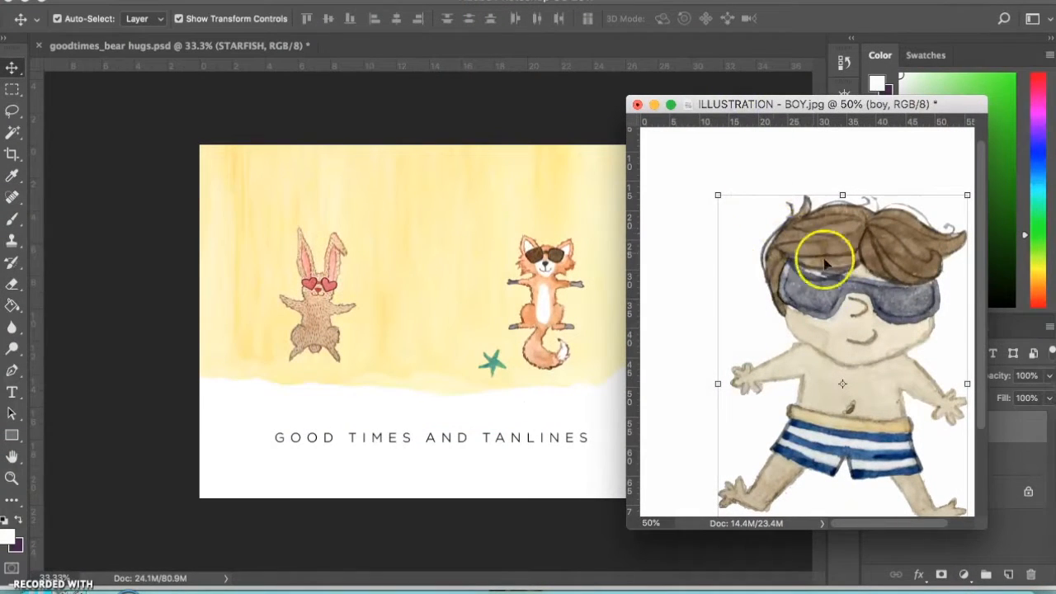
{"action": "scroll", "coordinate": [801, 330], "scroll_direction": "down", "scroll_amount": 3}
{"action": "scroll", "coordinate": [801, 330], "scroll_direction": "right", "scroll_amount": 3}
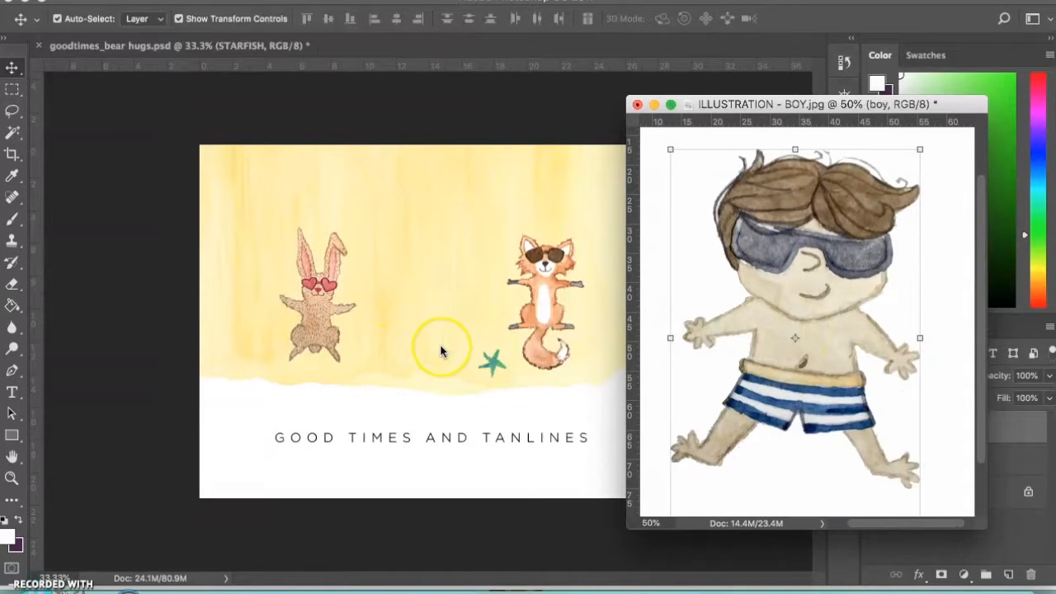
{"action": "left_click_drag", "start_coordinate": [776, 289], "coordinate": [450, 295]}
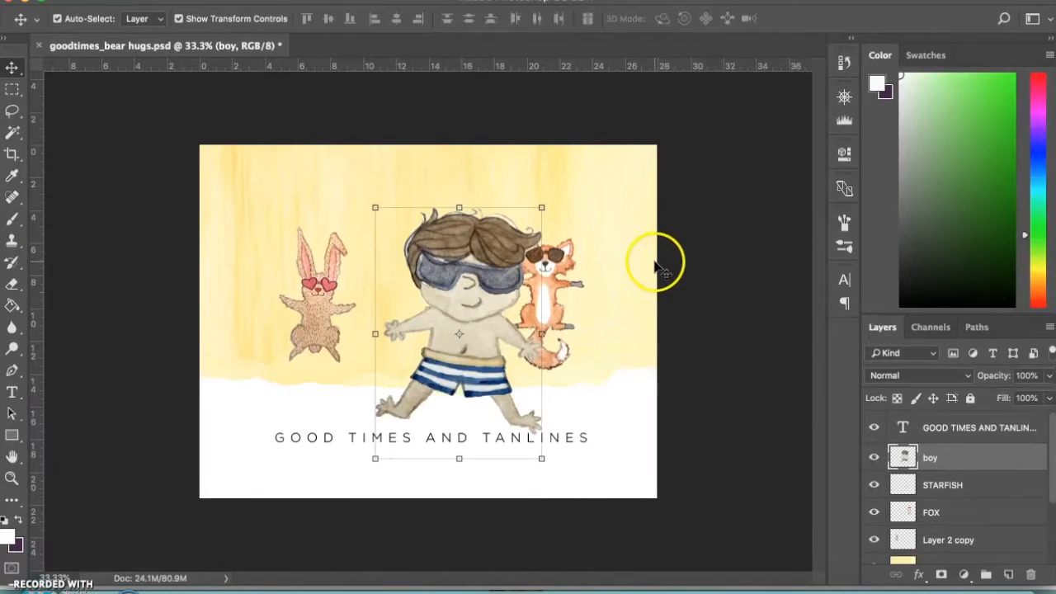
Scale the boy down to about 61% and position him midway between the rabbit and the fox
{"action": "left_click_drag", "start_coordinate": [479, 252], "coordinate": [448, 221]}
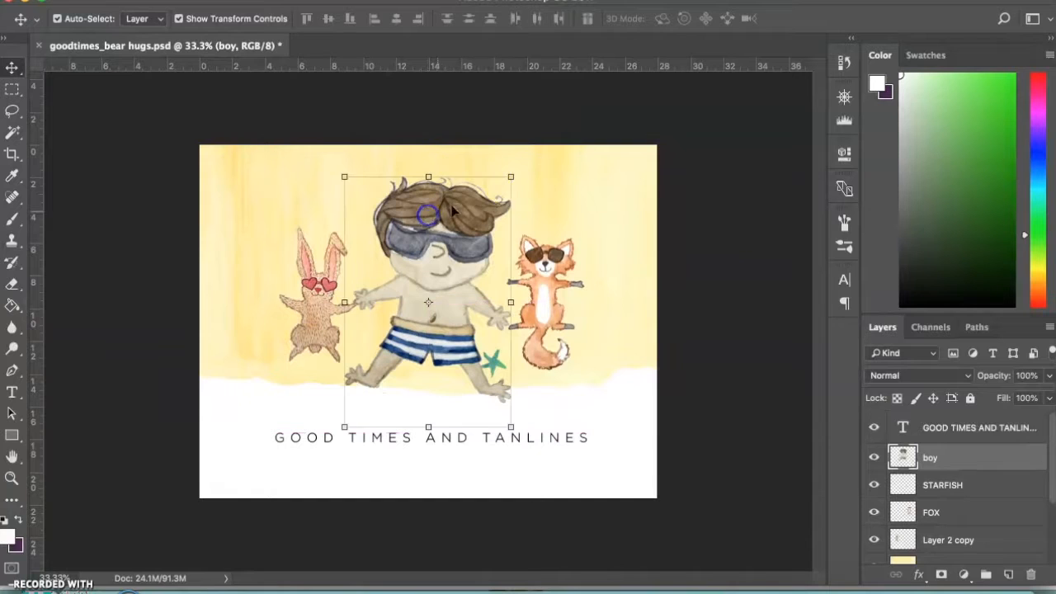
{"action": "left_click_drag", "start_coordinate": [509, 176], "coordinate": [474, 218]}
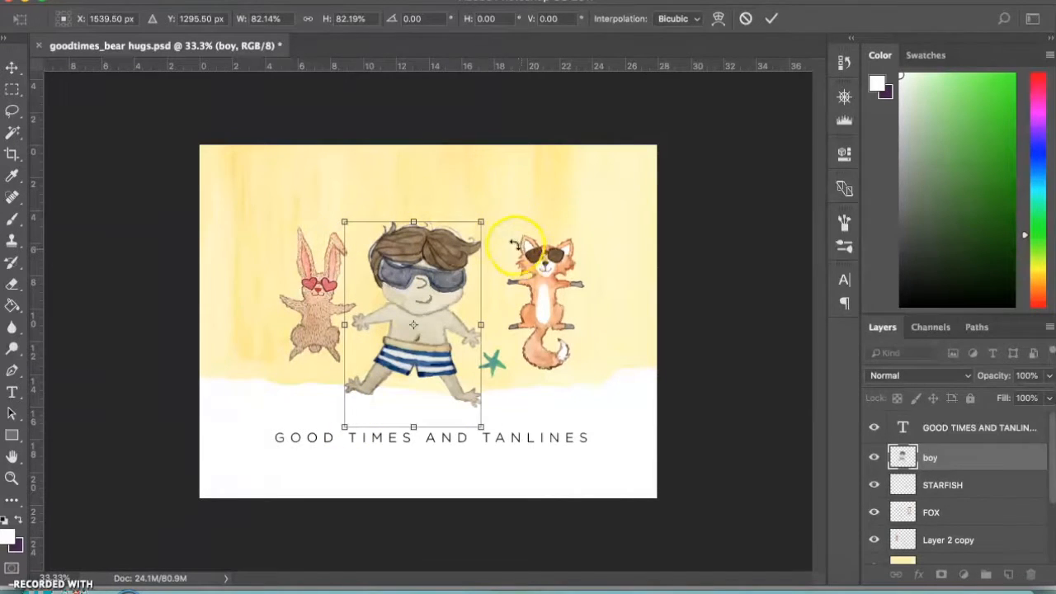
{"action": "left_click", "coordinate": [481, 219]}
{"action": "left_click_drag", "start_coordinate": [480, 220], "coordinate": [448, 275]}
{"action": "left_click_drag", "start_coordinate": [427, 315], "coordinate": [463, 258]}
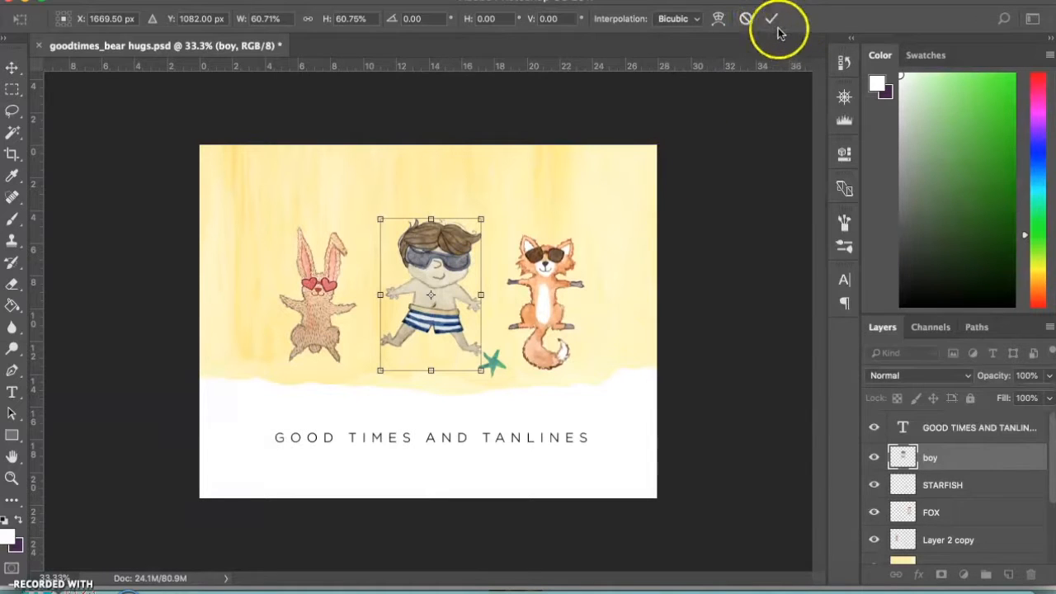
{"action": "left_click", "coordinate": [770, 22]}
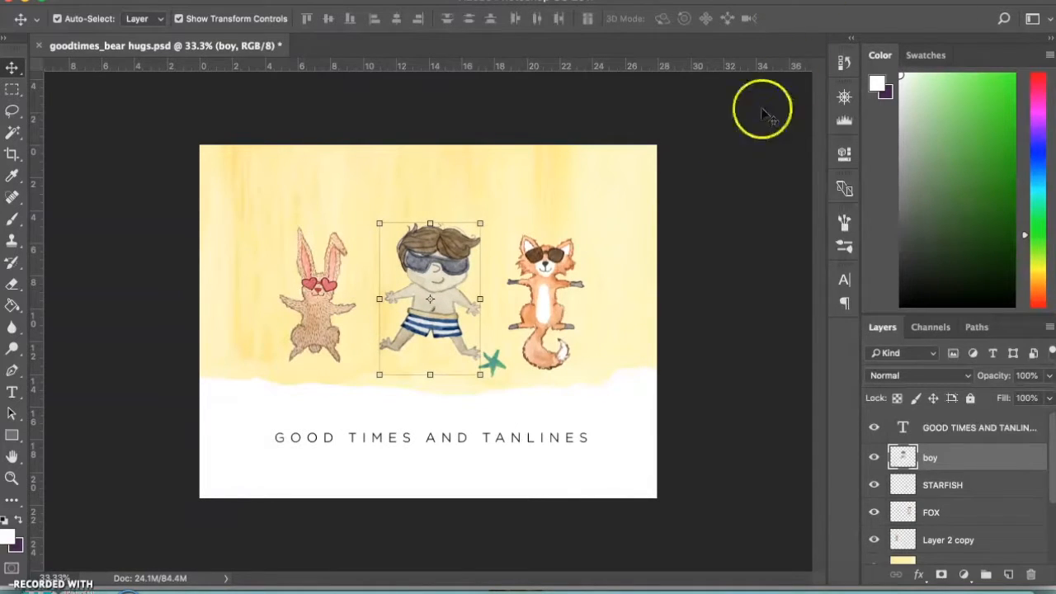
{"action": "left_click", "coordinate": [729, 147]}
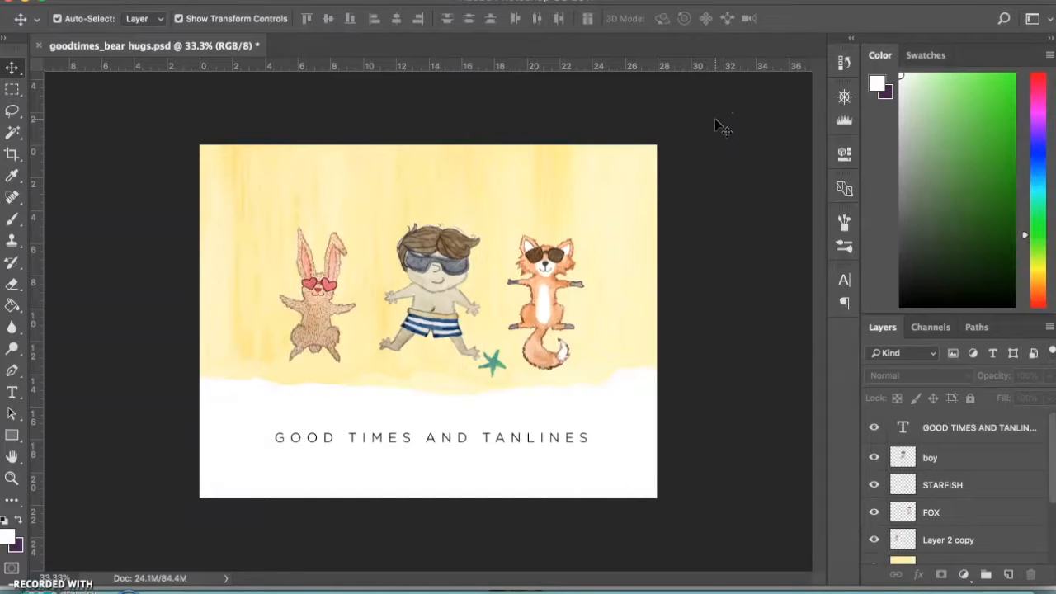
{"action": "left_click_drag", "start_coordinate": [432, 280], "coordinate": [433, 285]}
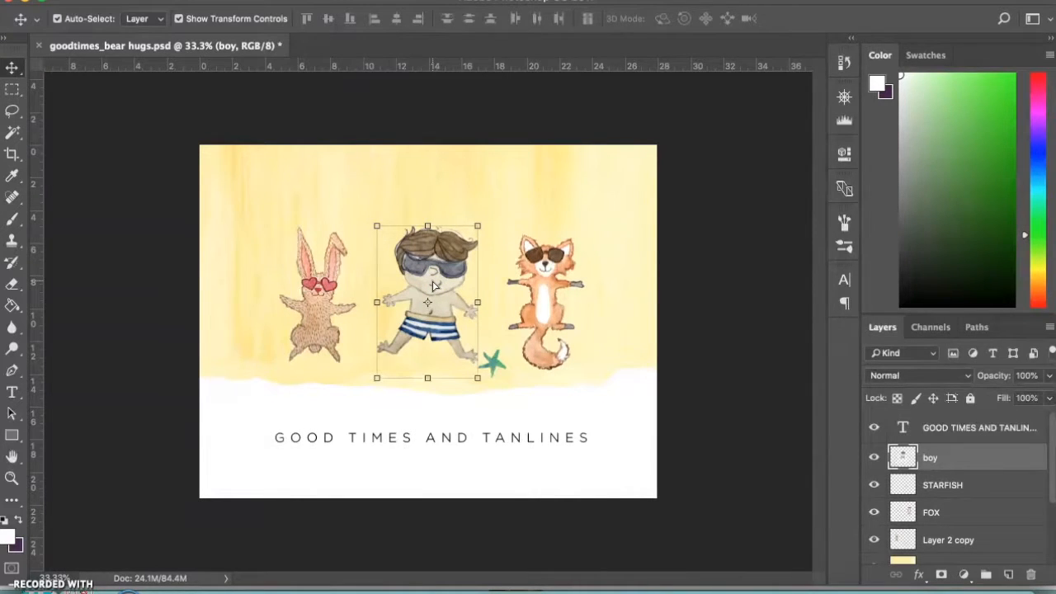
{"action": "key", "text": "super+u"}
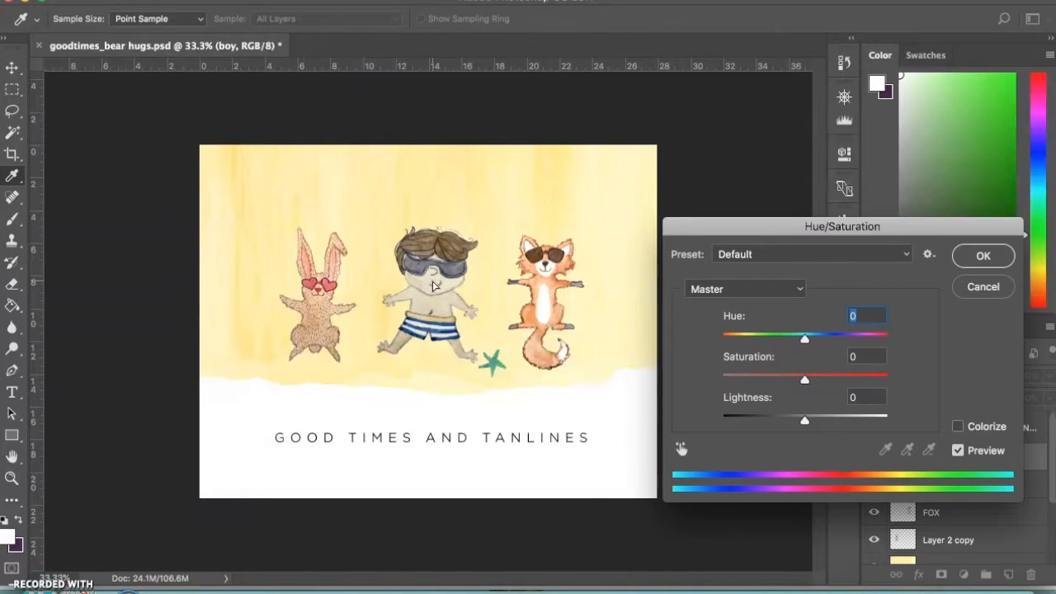
{"action": "left_click_drag", "start_coordinate": [783, 230], "coordinate": [651, 0]}
{"action": "left_click", "coordinate": [268, 0]}
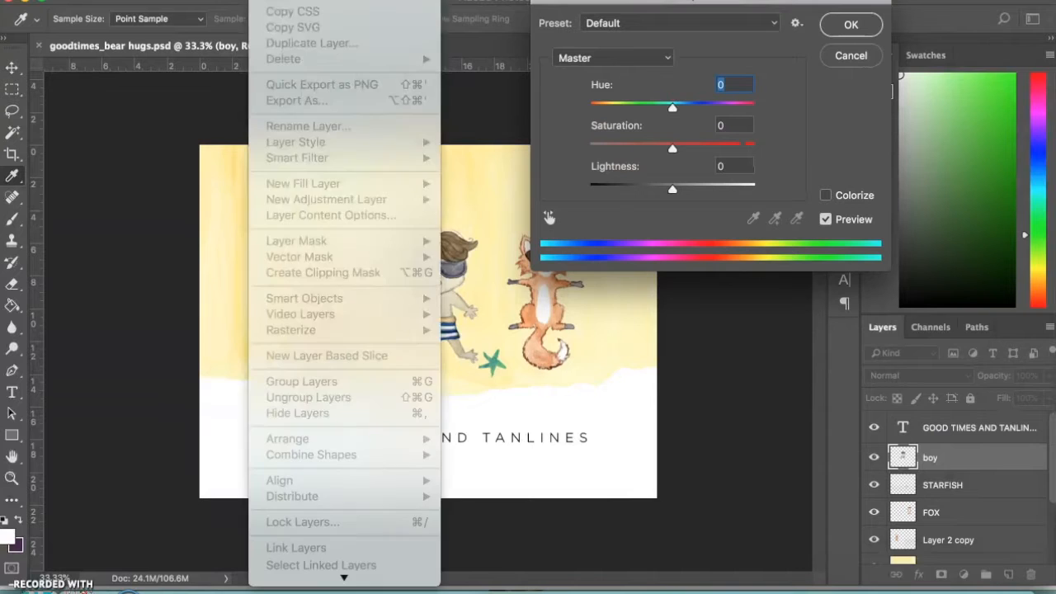
{"action": "left_click", "coordinate": [676, 1]}
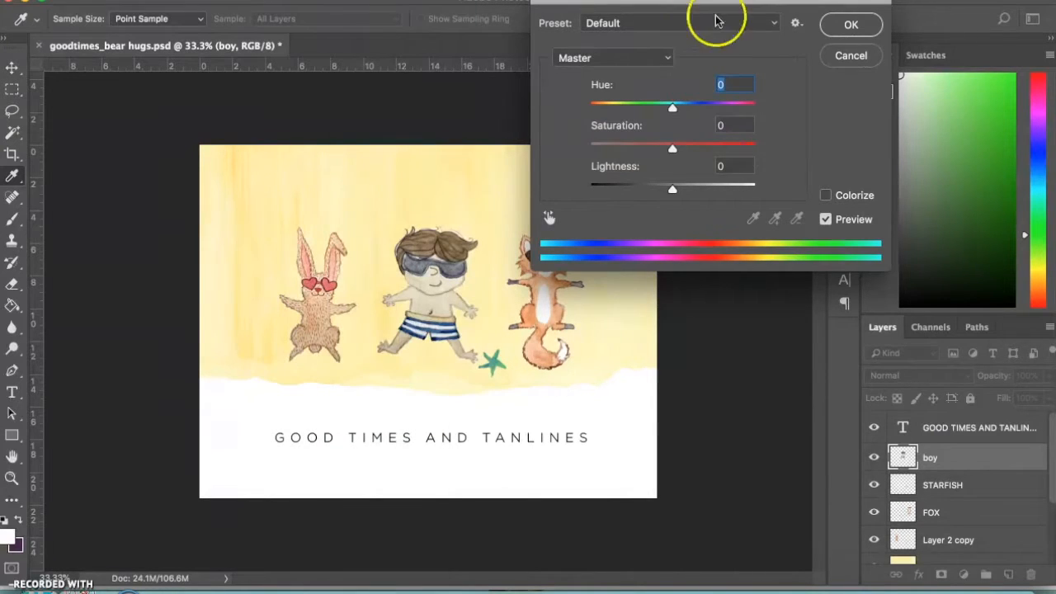
{"action": "left_click", "coordinate": [859, 62]}
{"action": "left_click", "coordinate": [857, 58]}
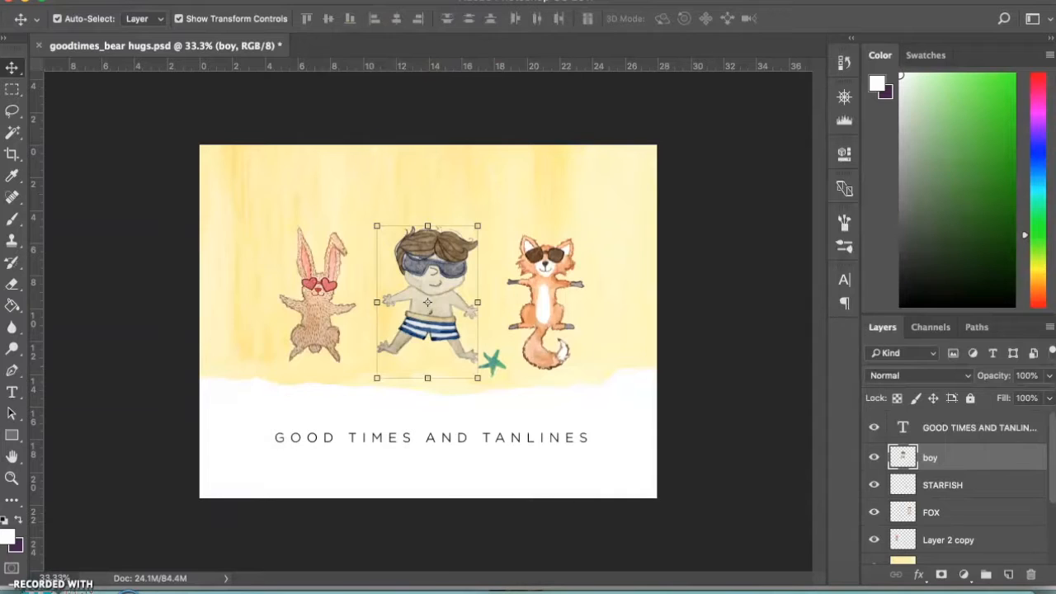
Apply a Hue/Saturation adjustment to the boy layer with Saturation set to +40
{"action": "left_click", "coordinate": [268, 0]}
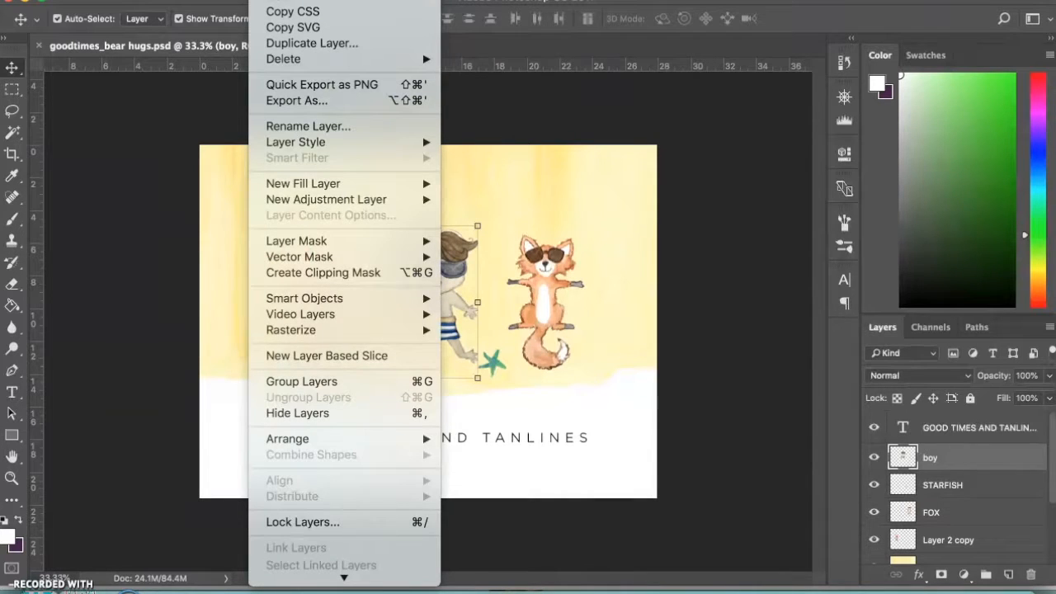
{"action": "mouse_move", "coordinate": [223, 1]}
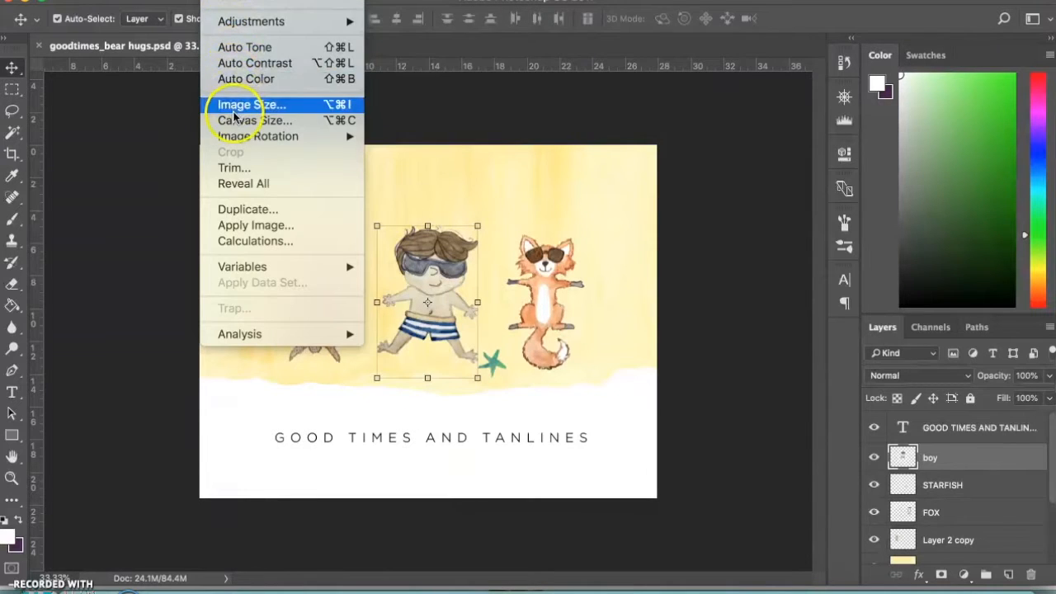
{"action": "mouse_move", "coordinate": [256, 21]}
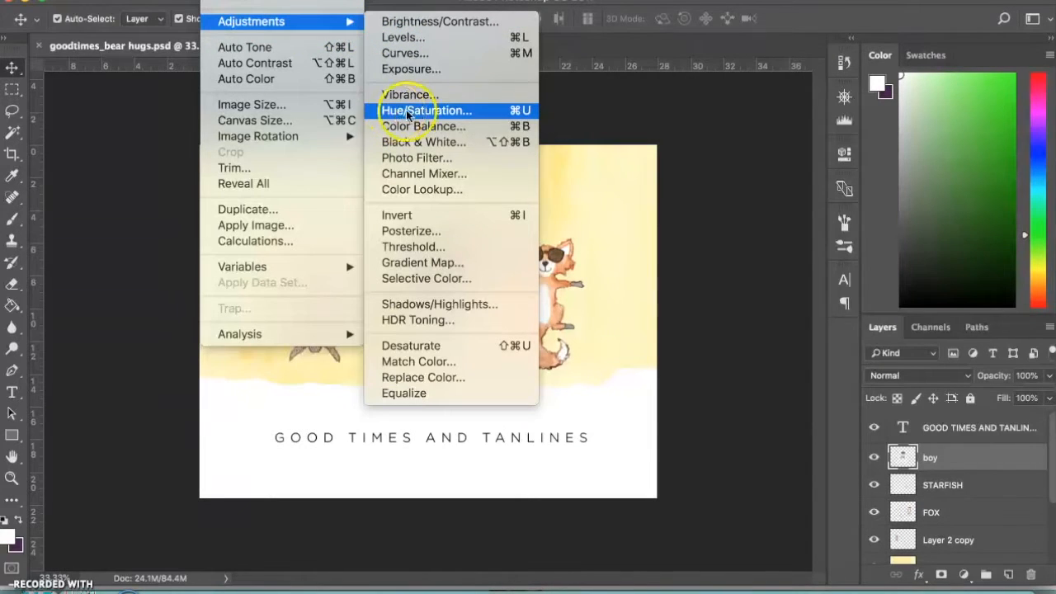
{"action": "left_click", "coordinate": [515, 113]}
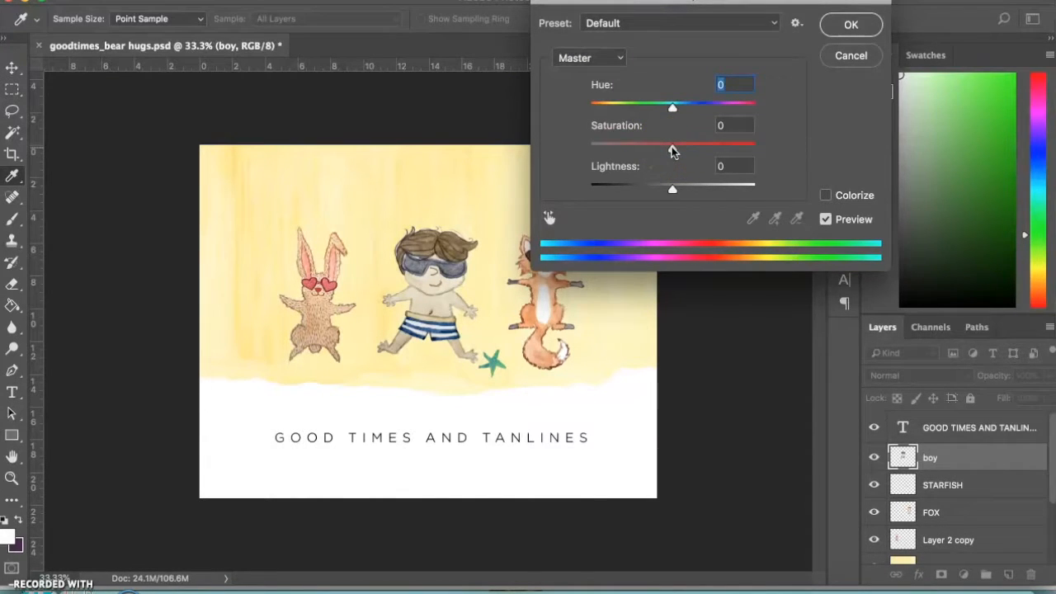
{"action": "left_click", "coordinate": [674, 150]}
{"action": "left_click", "coordinate": [673, 150]}
{"action": "left_click_drag", "start_coordinate": [673, 151], "coordinate": [707, 151]}
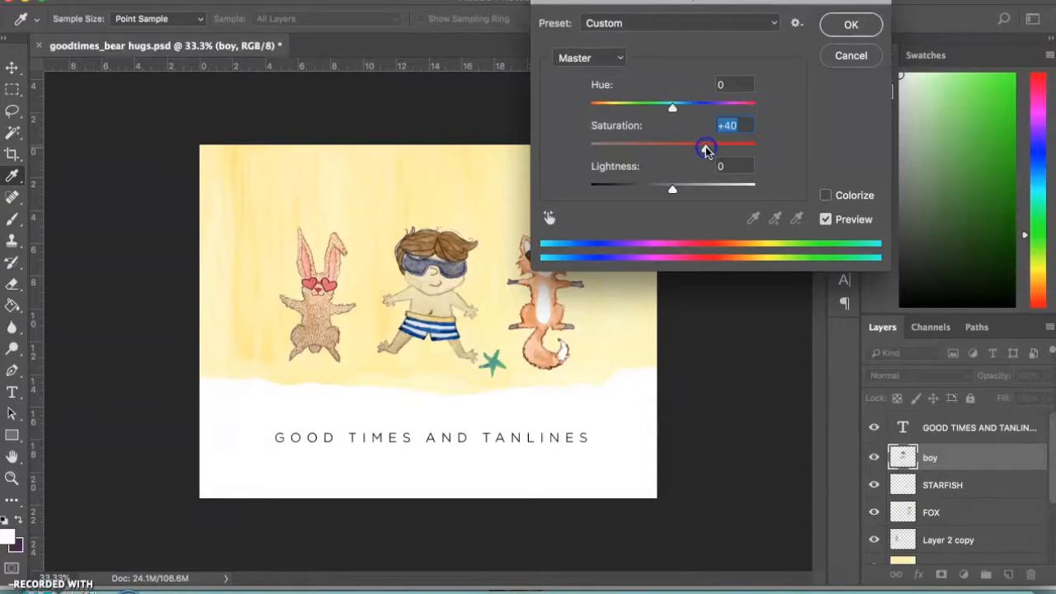
{"action": "left_click", "coordinate": [851, 24]}
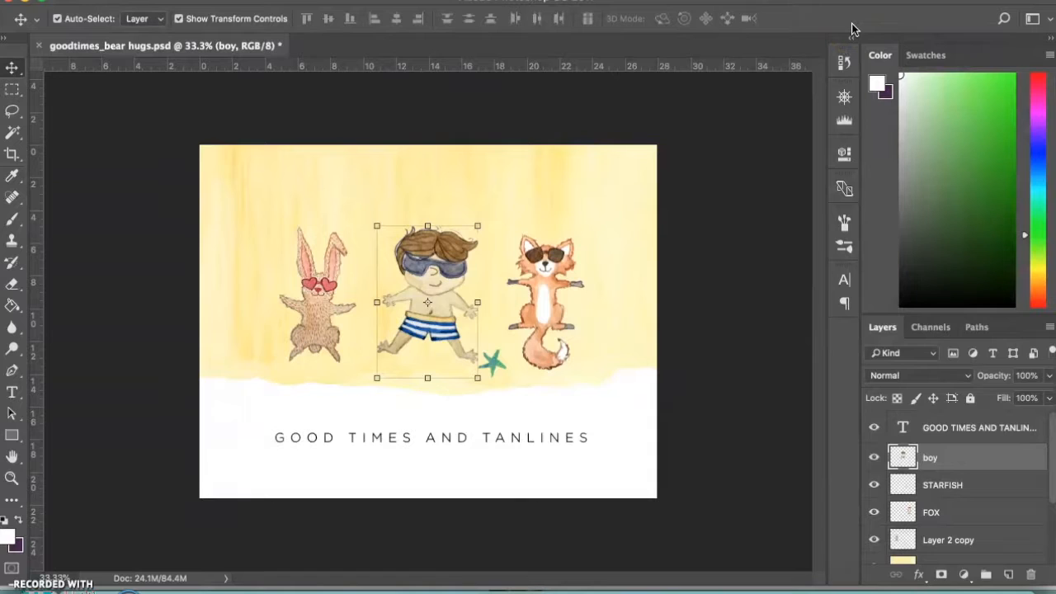
{"action": "key", "text": "super"}
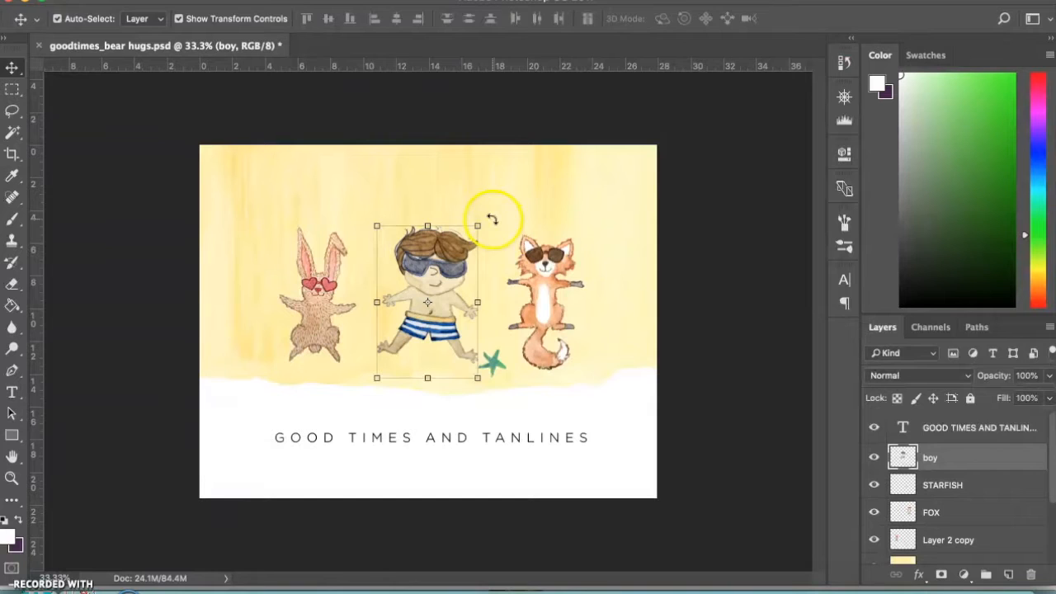
{"action": "left_click", "coordinate": [493, 217]}
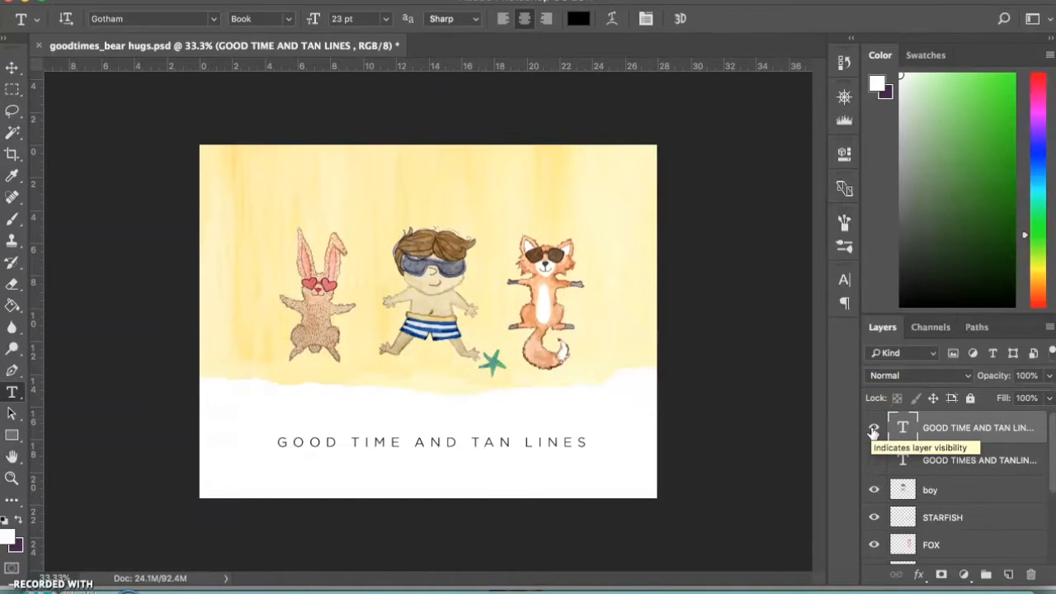
Hide the existing caption and add a text box in the white area below the figures reading GOOD TIMES AND TAN LINES
{"action": "left_click", "coordinate": [873, 429]}
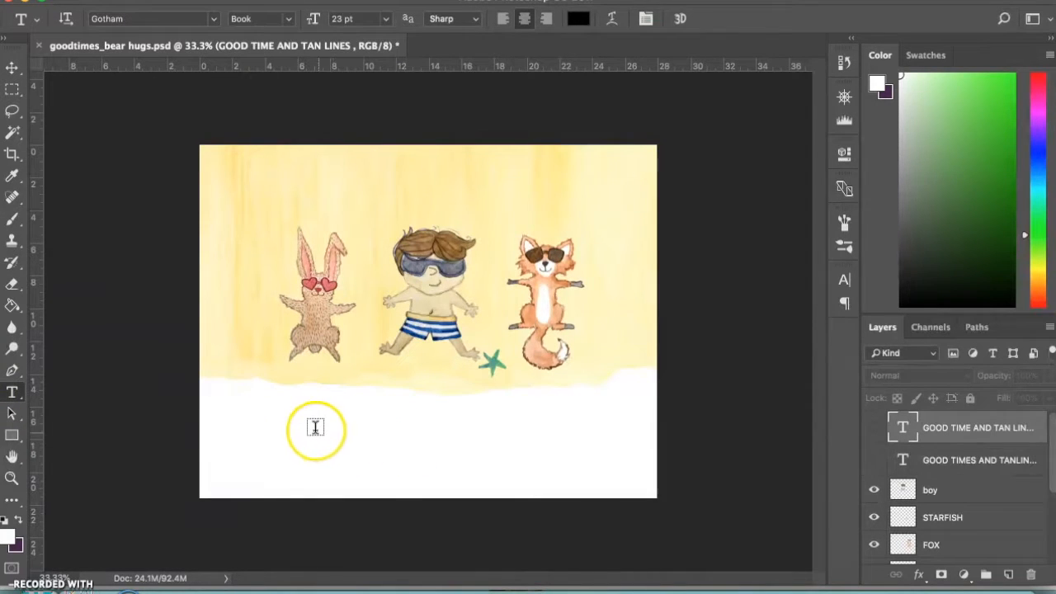
{"action": "left_click_drag", "start_coordinate": [296, 428], "coordinate": [584, 460]}
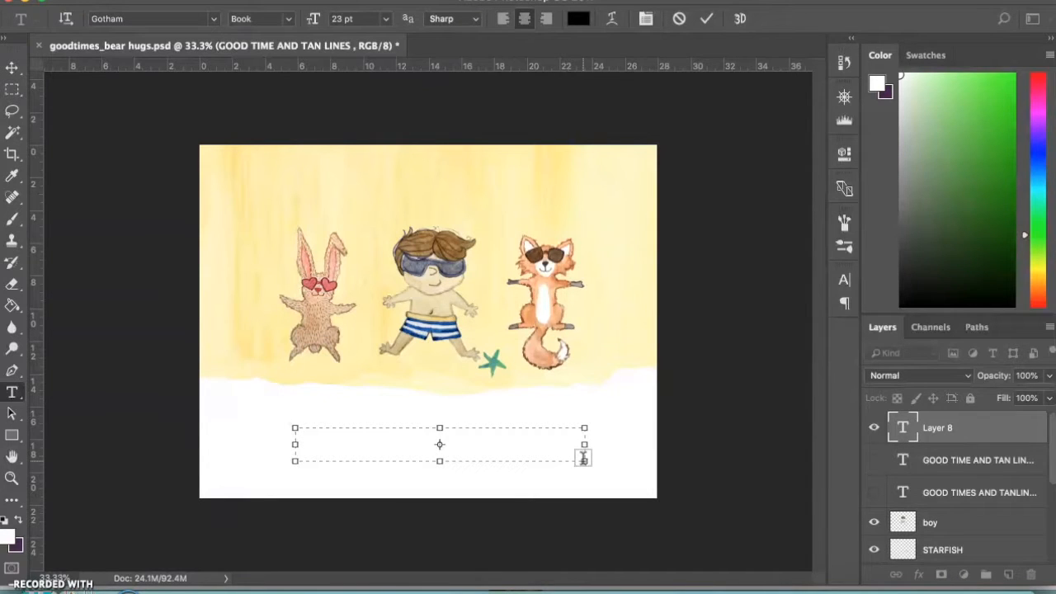
{"action": "type", "text": "GOOD TIMES"}
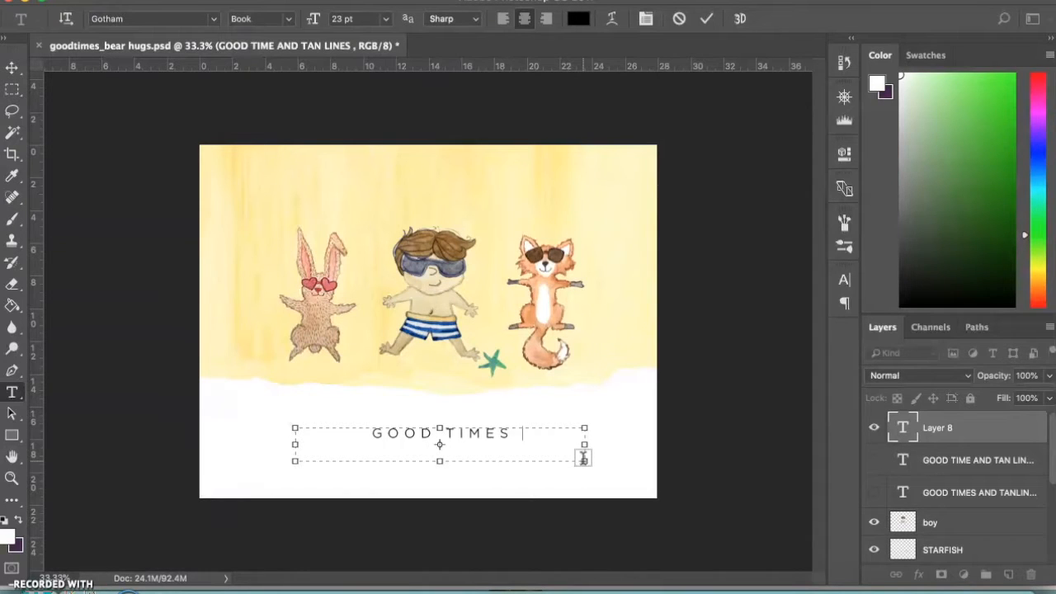
{"action": "type", "text": " AND TAN"}
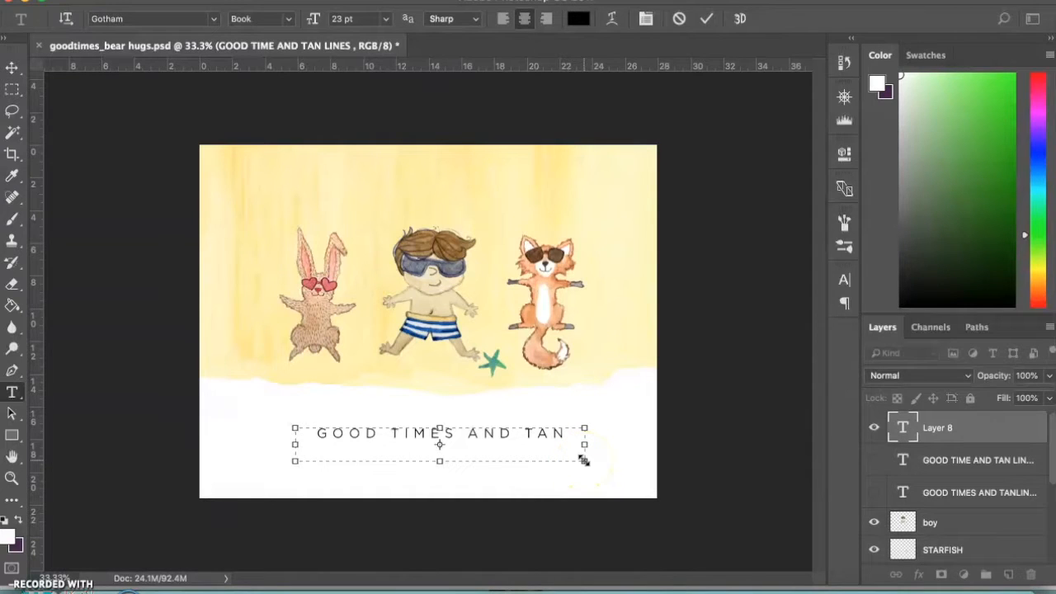
Widen the new caption's text box so the whole line fits
{"action": "left_click", "coordinate": [585, 447]}
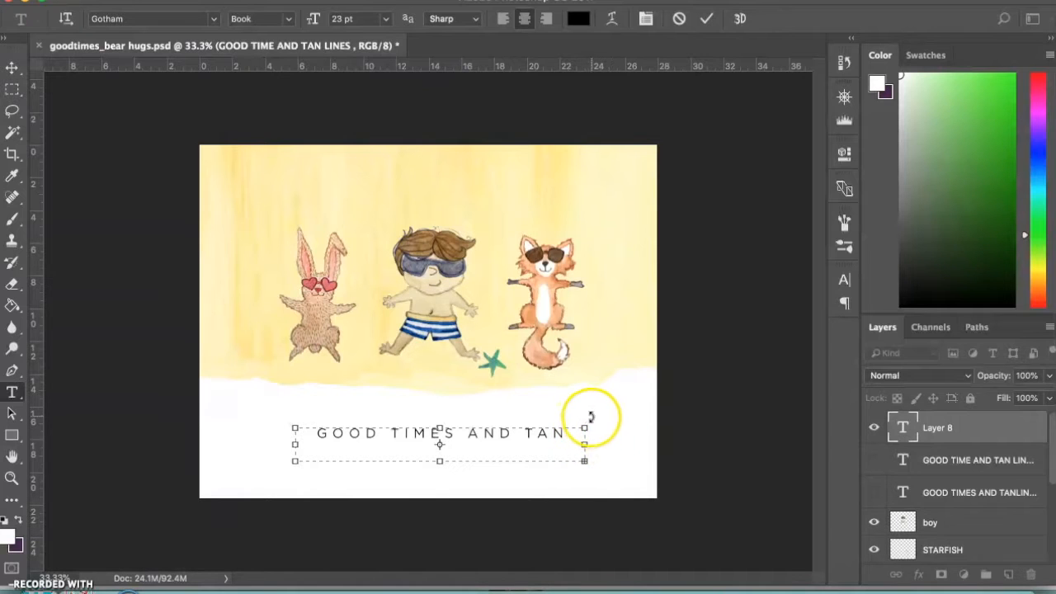
{"action": "left_click_drag", "start_coordinate": [588, 409], "coordinate": [586, 460]}
{"action": "key", "text": "super+z"}
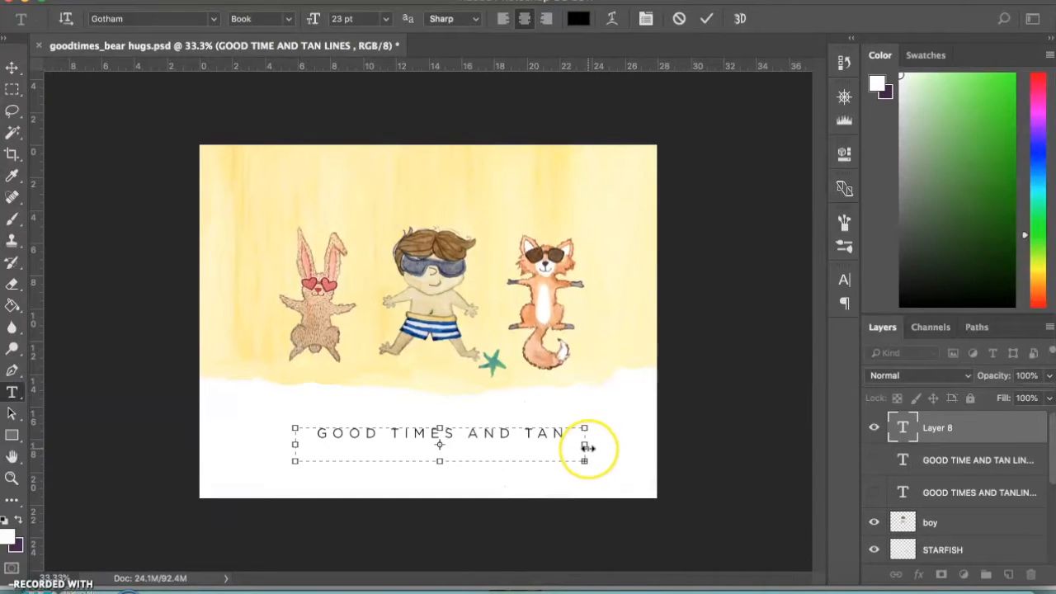
{"action": "left_click_drag", "start_coordinate": [587, 448], "coordinate": [643, 448]}
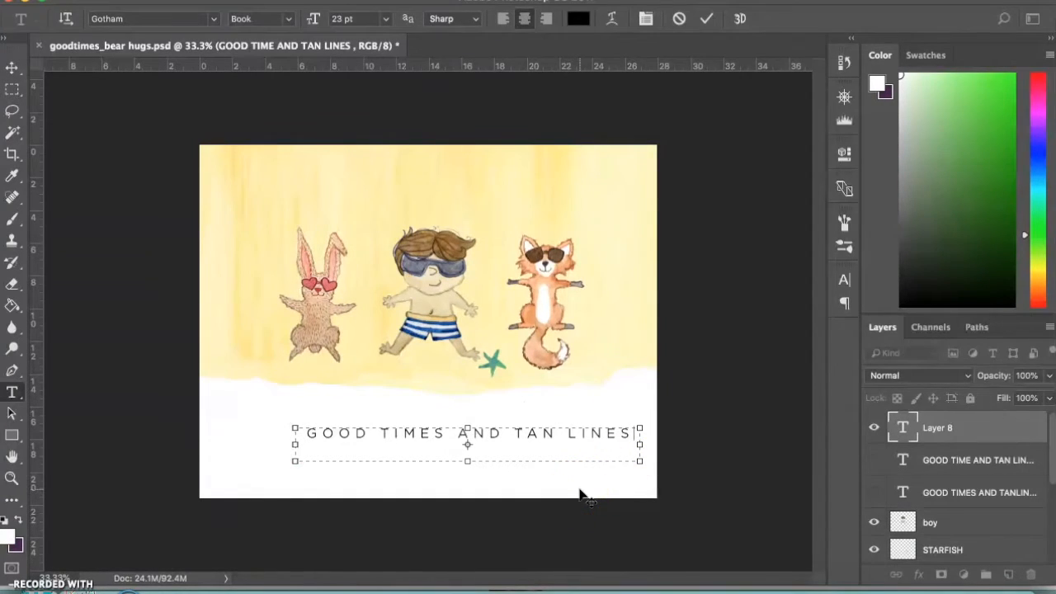
Centre the GOOD TIMES AND TAN LINES caption horizontally under the three figures and commit the text
{"action": "left_click_drag", "start_coordinate": [580, 495], "coordinate": [540, 488]}
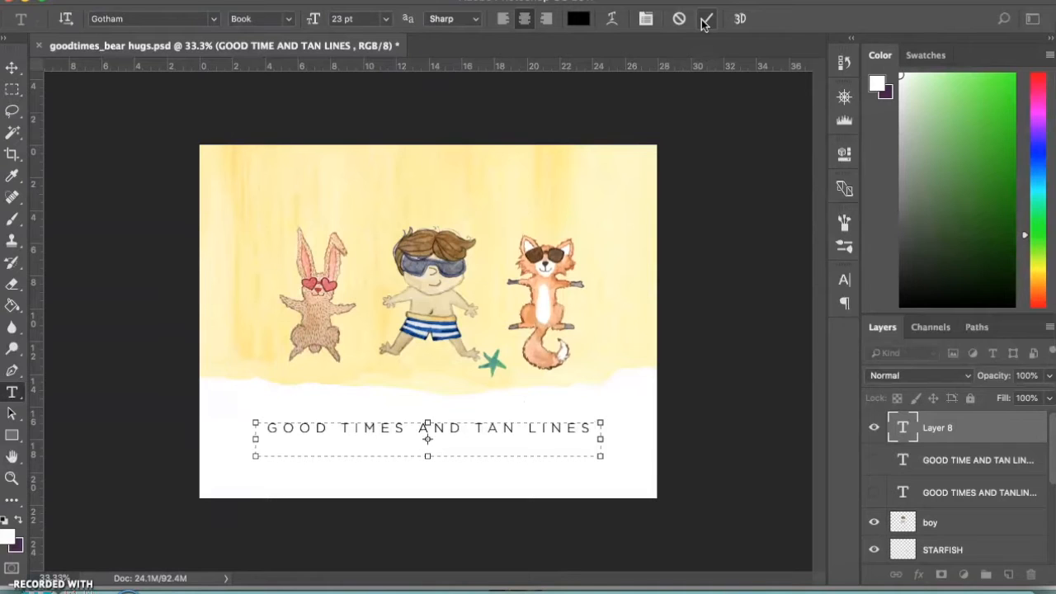
{"action": "key", "text": "BackSpace"}
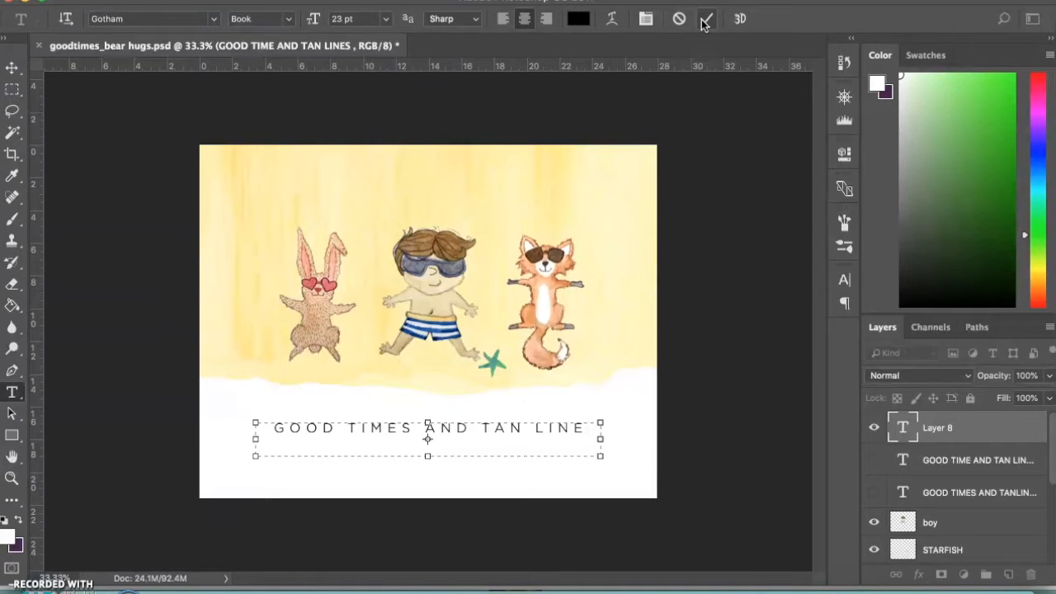
{"action": "type", "text": "S"}
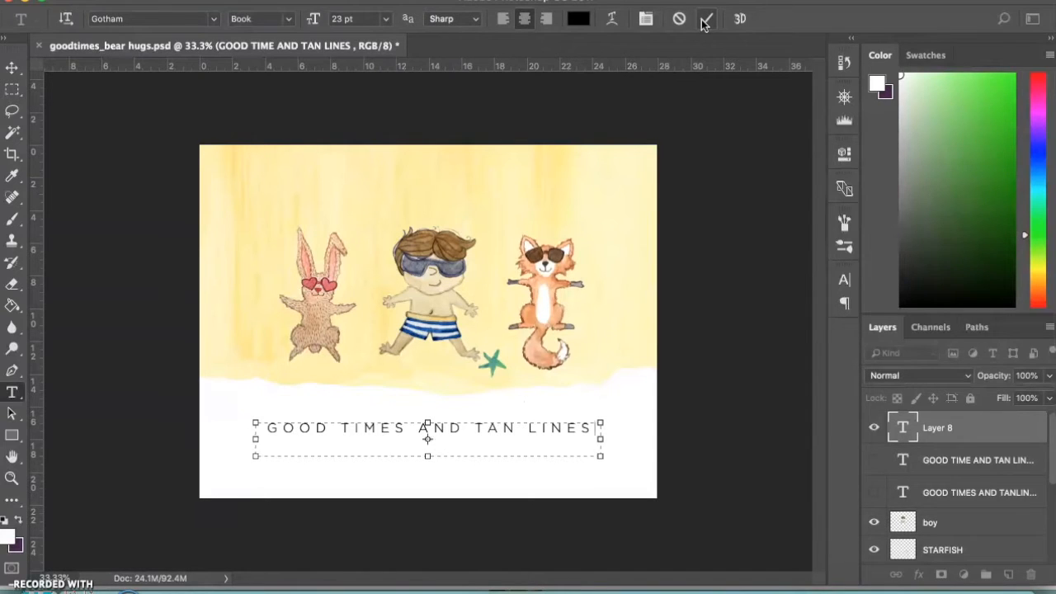
{"action": "left_click", "coordinate": [705, 21]}
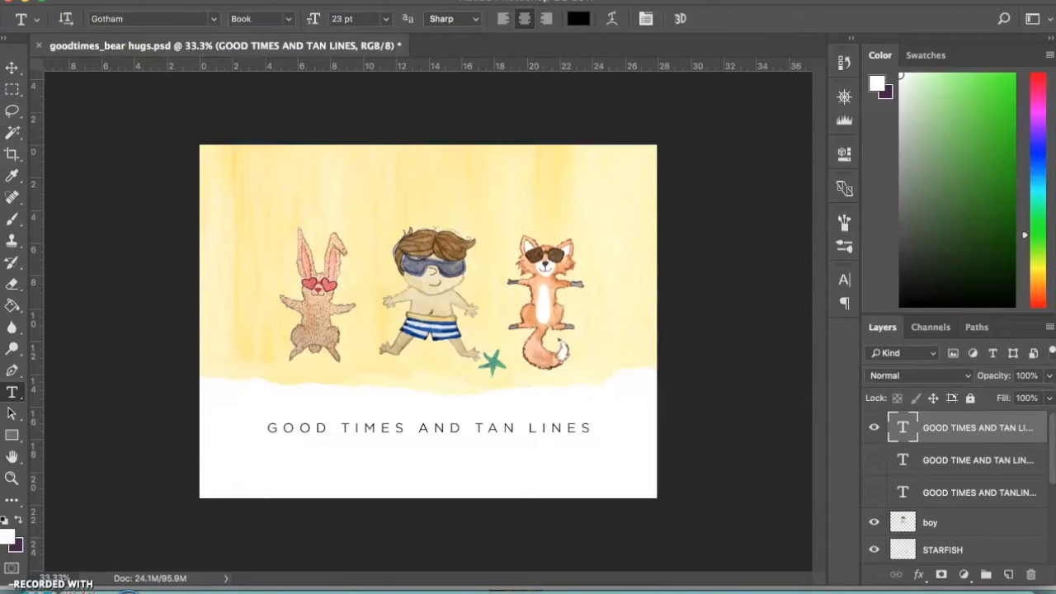
Start saving the card as a new file named GOODTIMES in the Desktop folder
{"action": "left_click", "coordinate": [147, 0]}
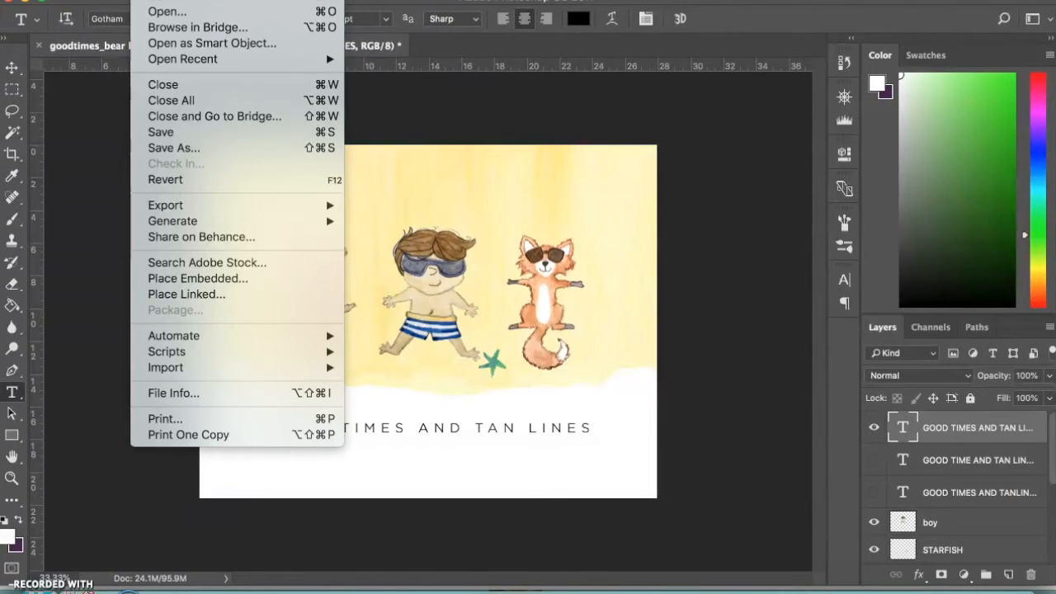
{"action": "left_click", "coordinate": [178, 149]}
{"action": "key", "text": "super+shift+s"}
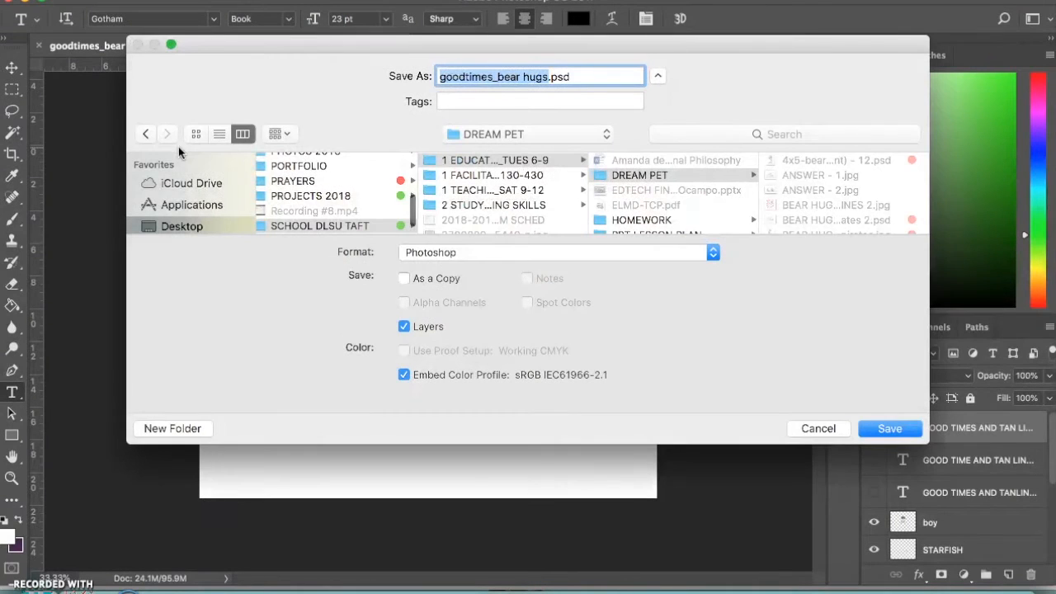
{"action": "triple_click", "coordinate": [495, 75]}
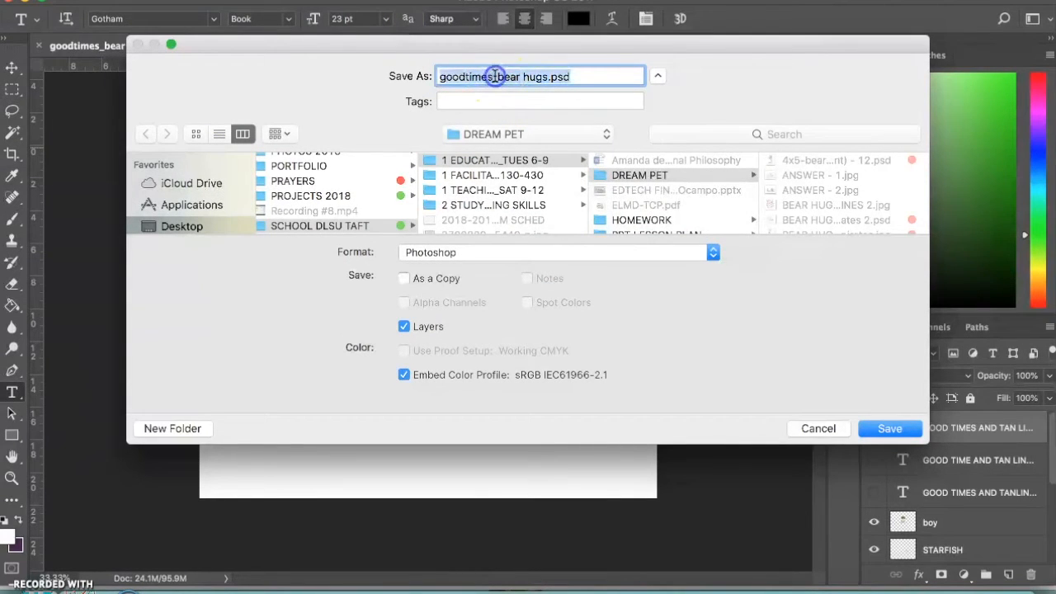
{"action": "left_click", "coordinate": [548, 76]}
{"action": "left_click_drag", "start_coordinate": [548, 76], "coordinate": [427, 82]}
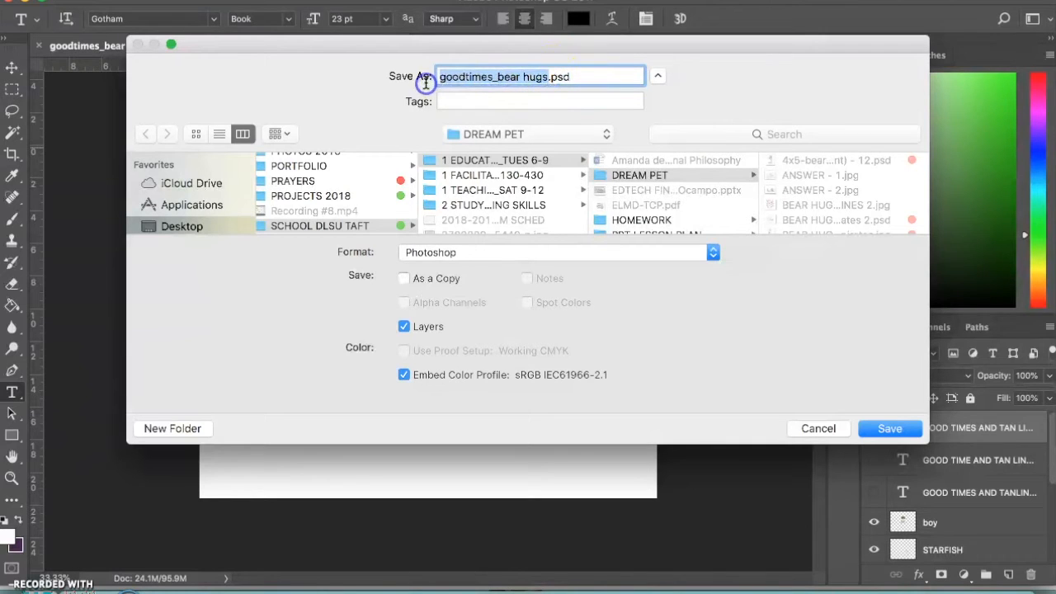
{"action": "type", "text": "GOODTIMES"}
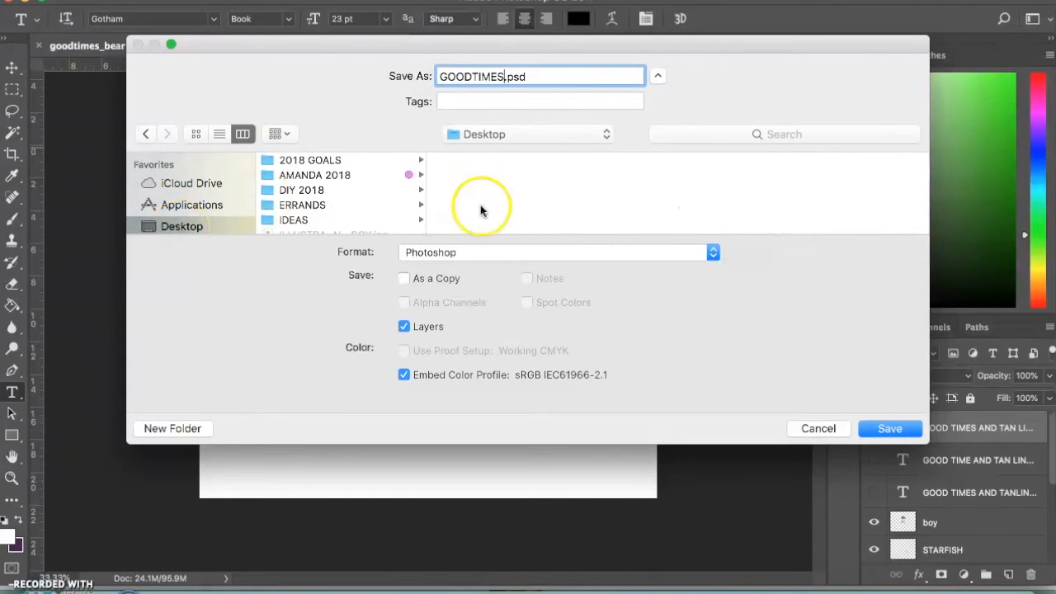
Save GOODTIMES in JPEG format at Maximum quality 12 with the Progressive option and 3 scans
{"action": "left_click", "coordinate": [450, 253]}
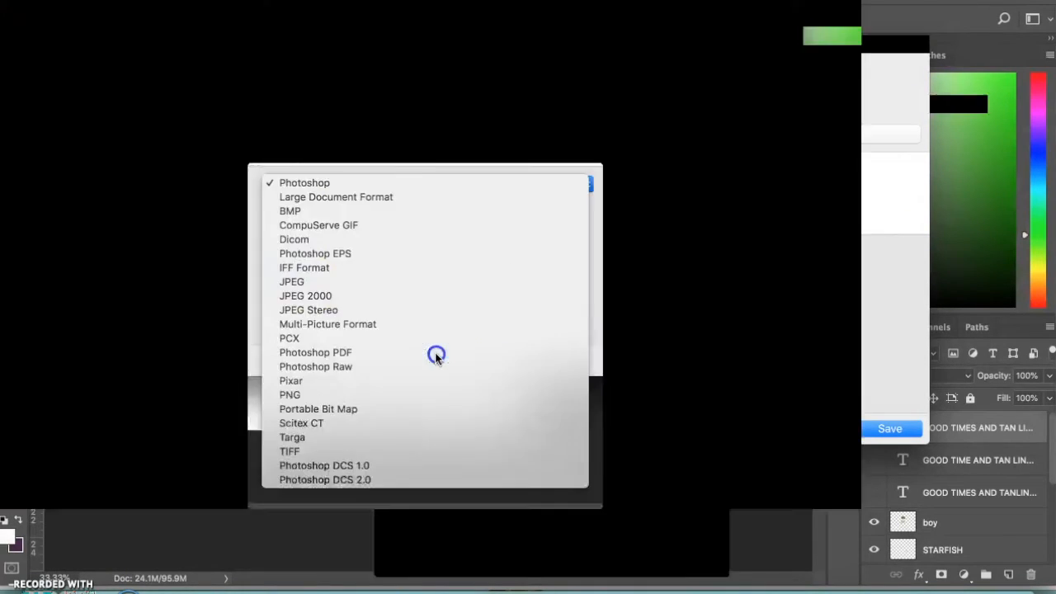
{"action": "left_click", "coordinate": [436, 355]}
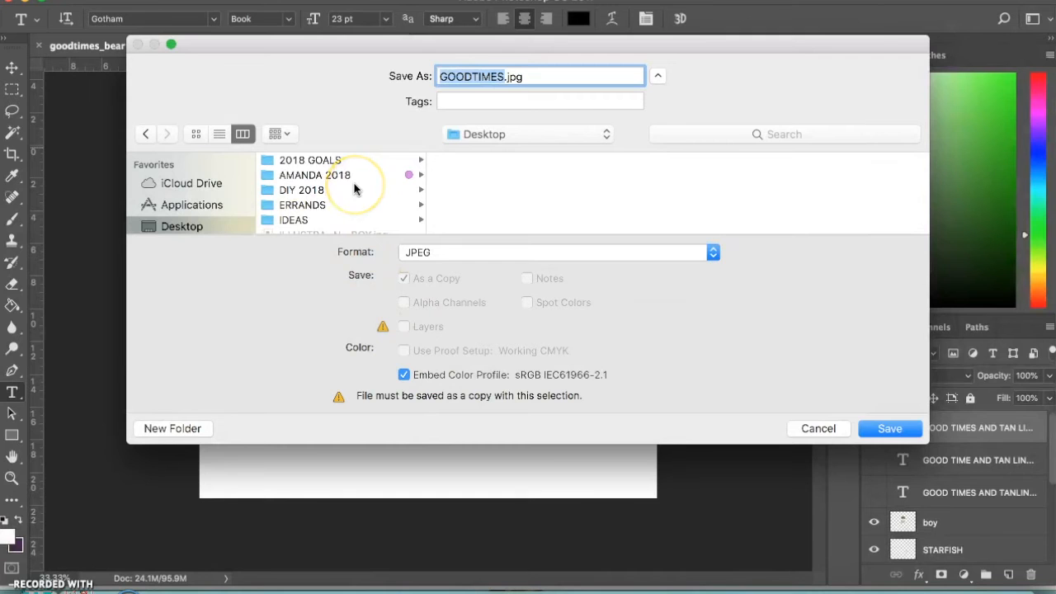
{"action": "key", "text": "Return"}
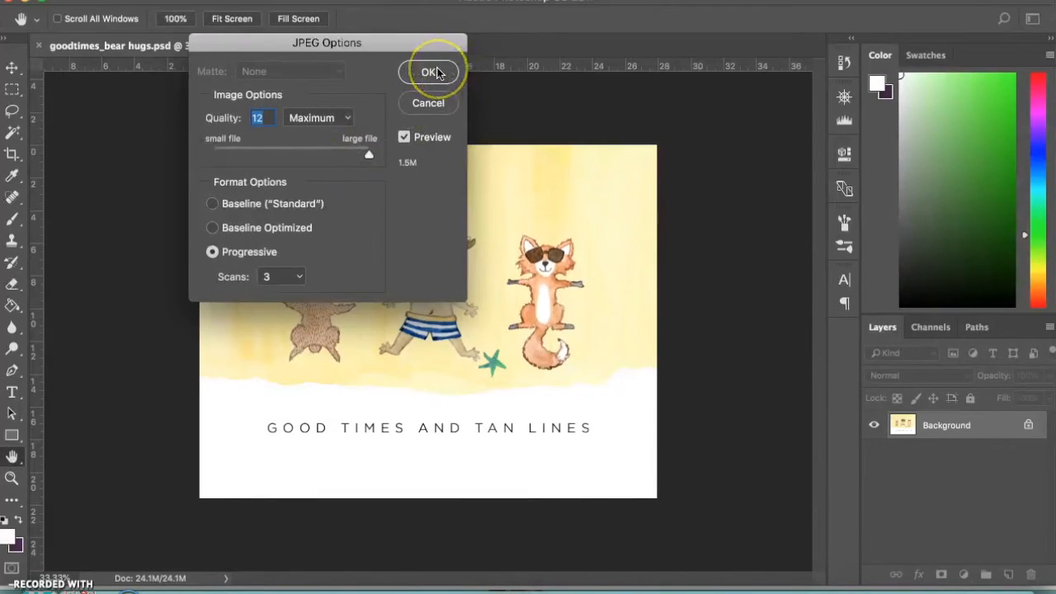
{"action": "left_click", "coordinate": [427, 75]}
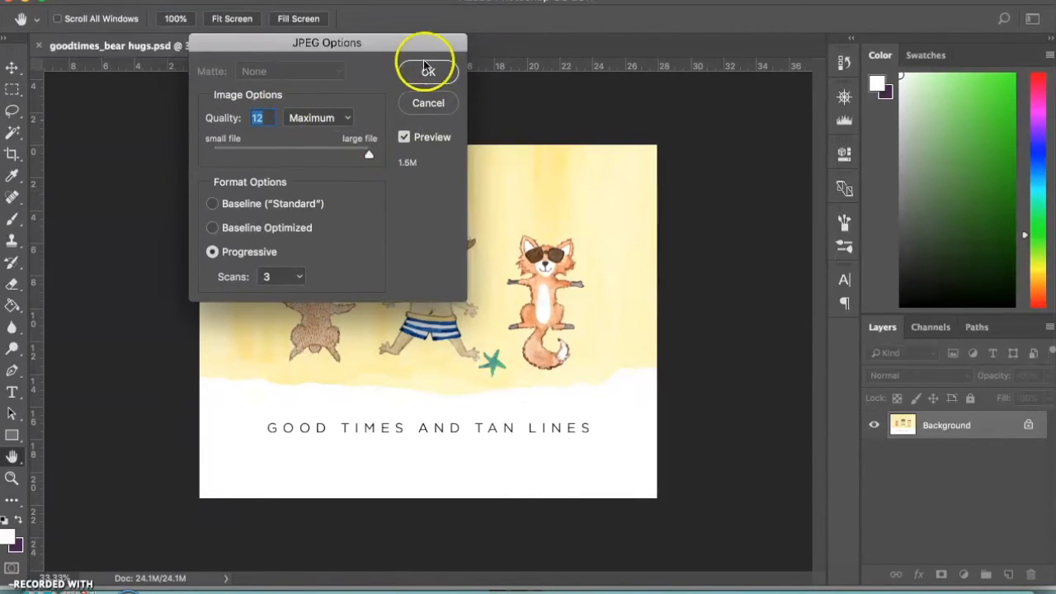
{"action": "left_click", "coordinate": [429, 72]}
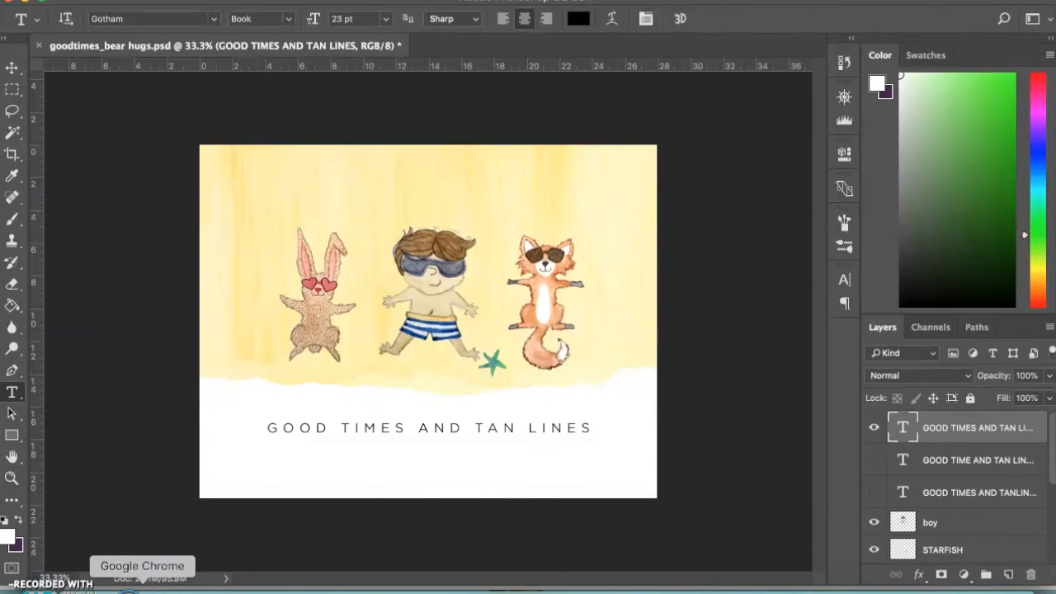
Switch to Google Chrome and open the Gallery page of the published ILLUSTRATION site
{"action": "left_click", "coordinate": [142, 586]}
{"action": "mouse_move", "coordinate": [1055, 1]}
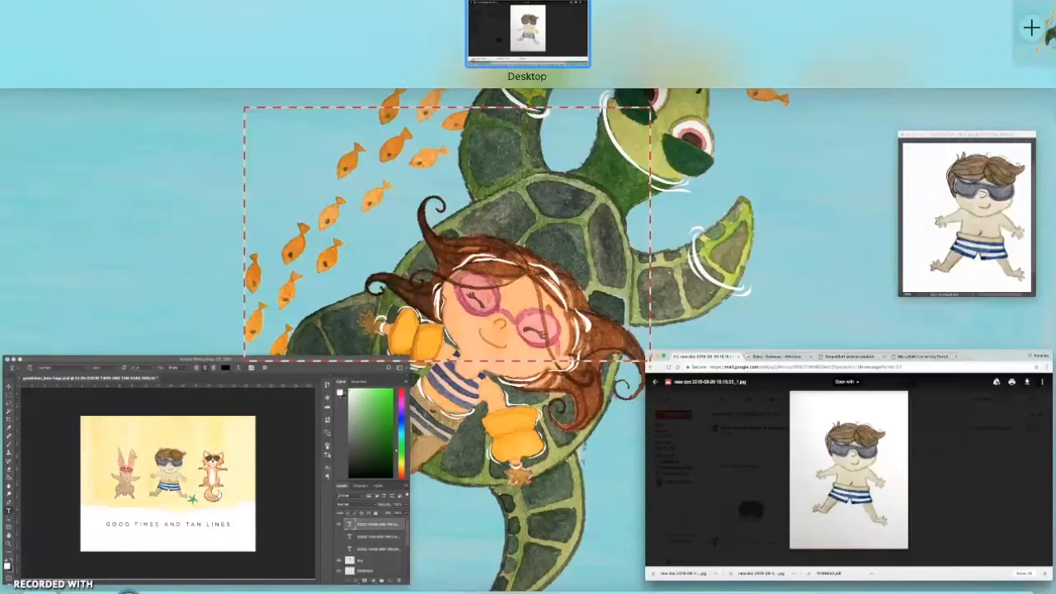
{"action": "left_click", "coordinate": [842, 266]}
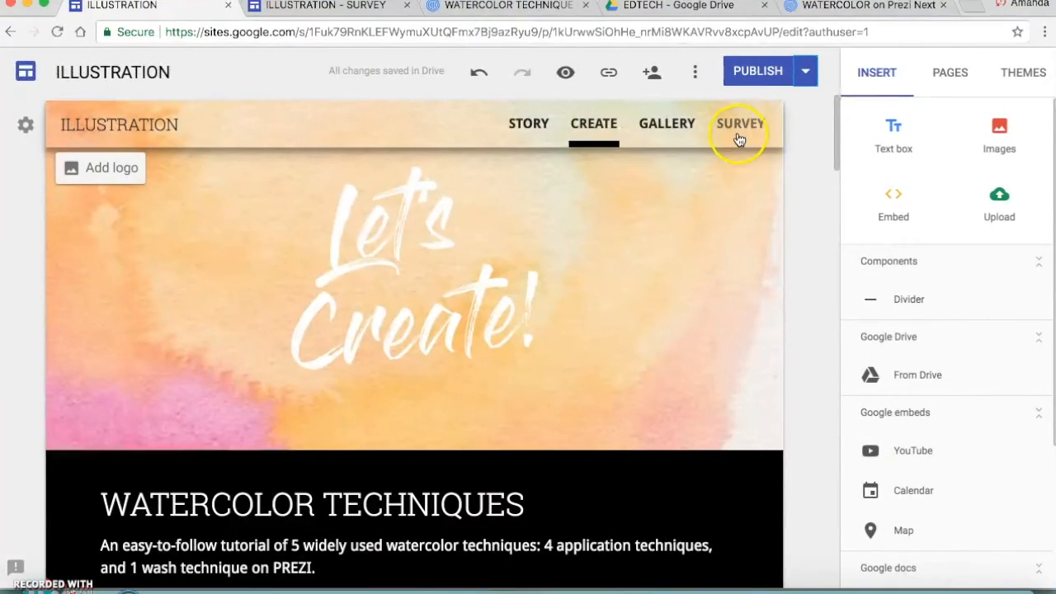
{"action": "left_click", "coordinate": [332, 7]}
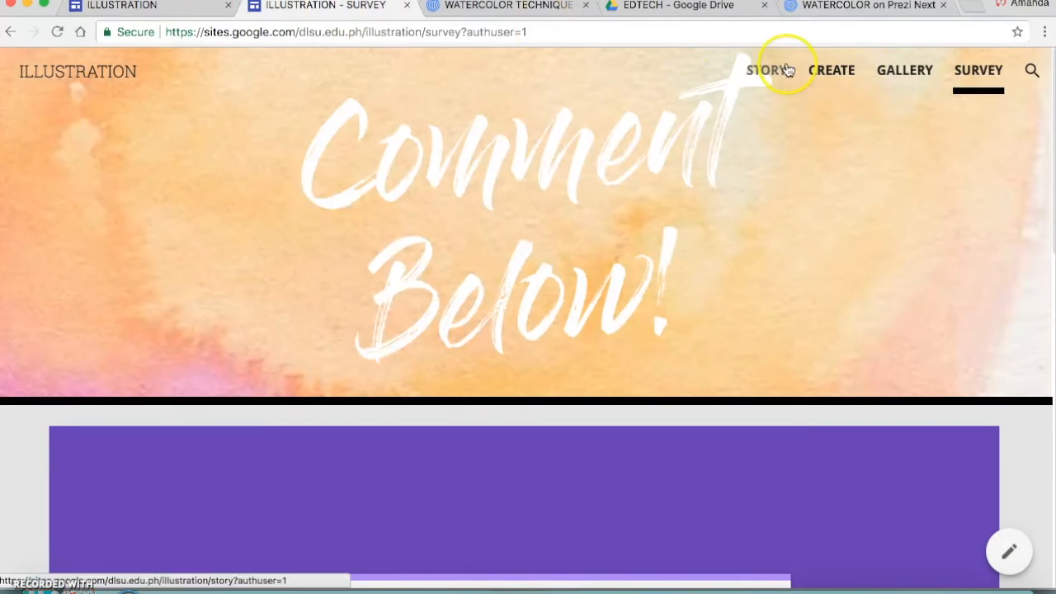
{"action": "left_click", "coordinate": [912, 74]}
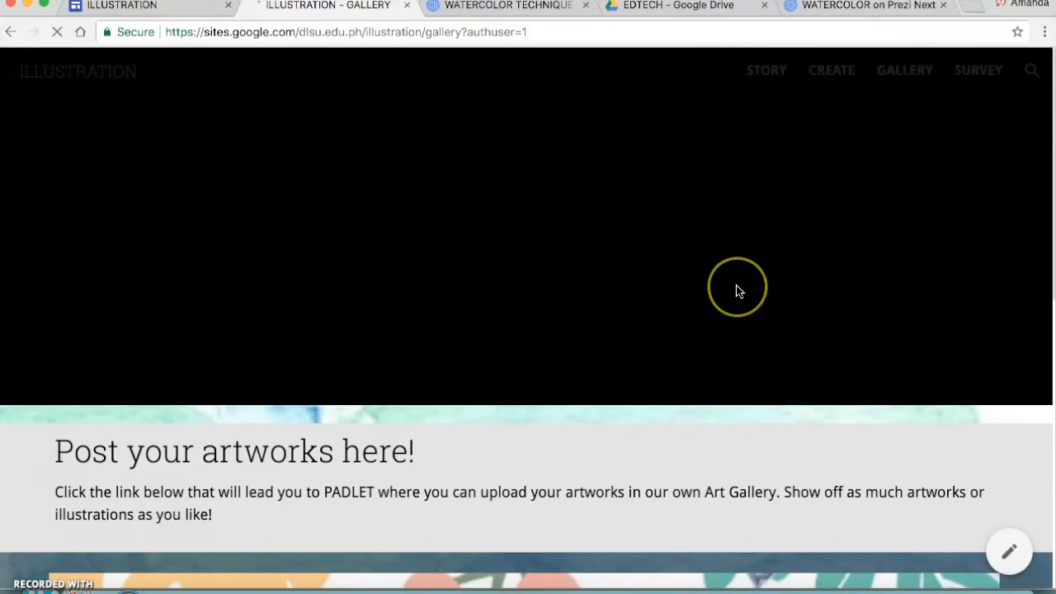
Open the Padlet ART GALLERY through the panda artwork link on the Gallery page and dismiss the notification request
{"action": "scroll", "coordinate": [736, 289], "scroll_direction": "down", "scroll_amount": 6}
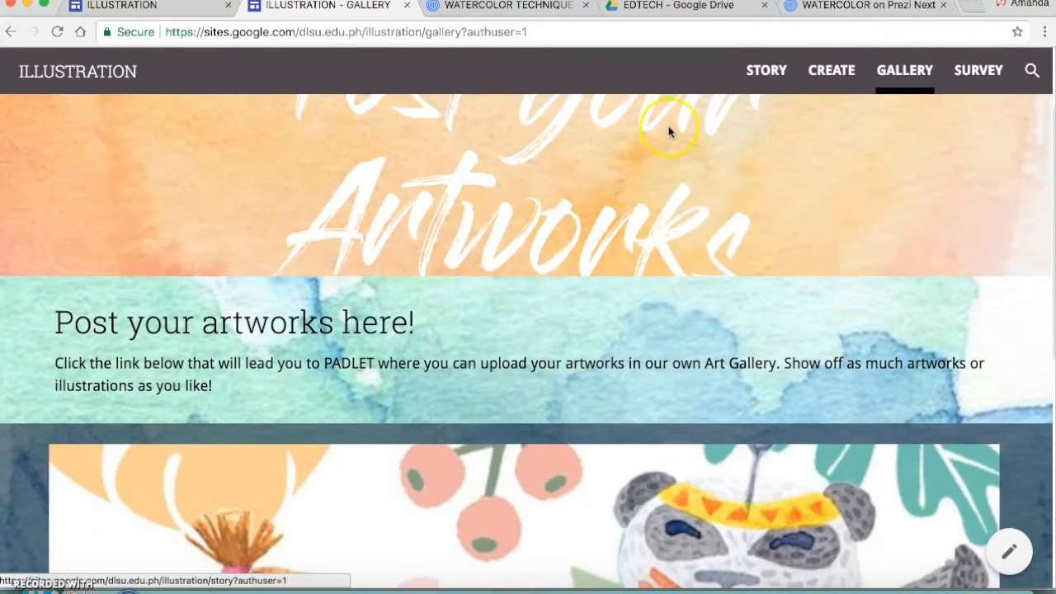
{"action": "scroll", "coordinate": [652, 144], "scroll_direction": "down", "scroll_amount": 3}
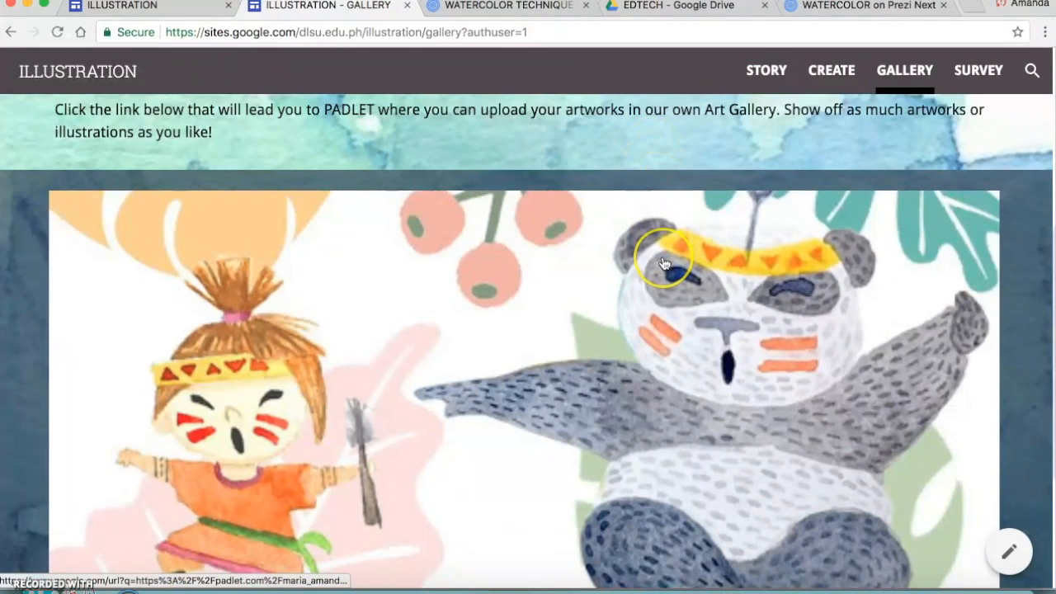
{"action": "left_click", "coordinate": [664, 263]}
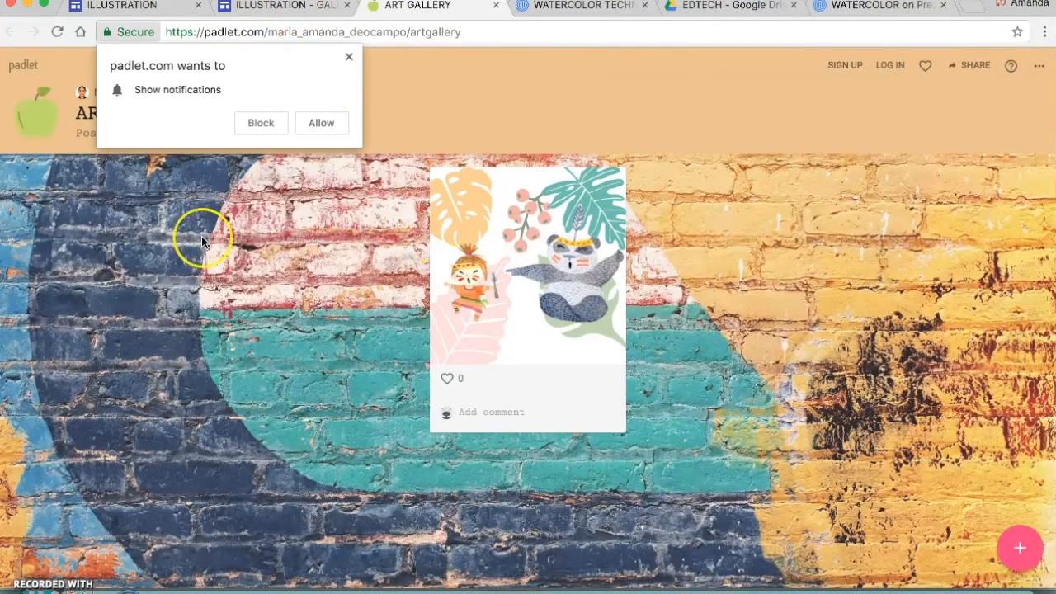
{"action": "left_click", "coordinate": [349, 57]}
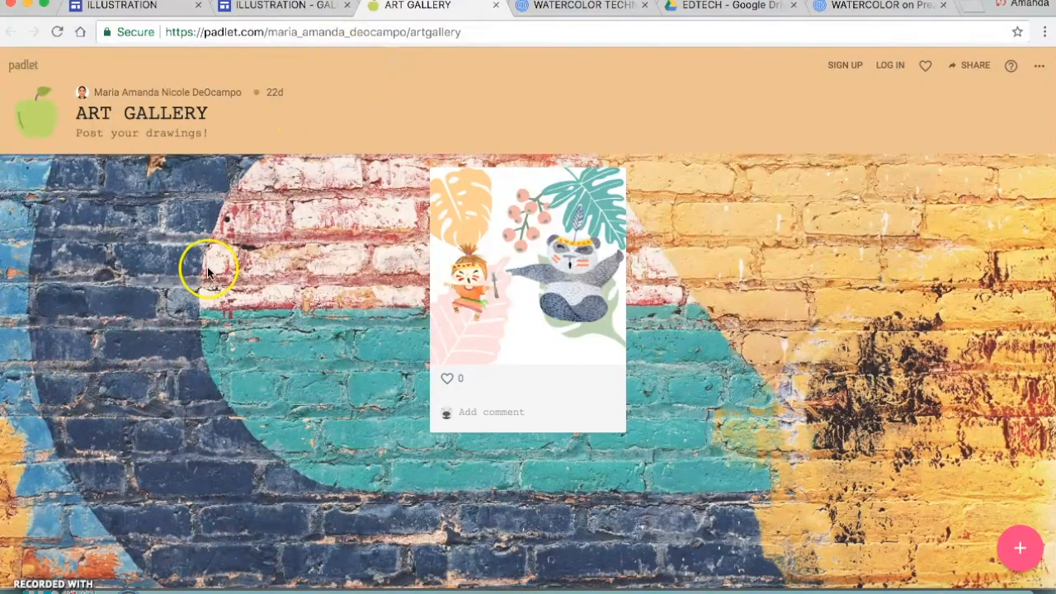